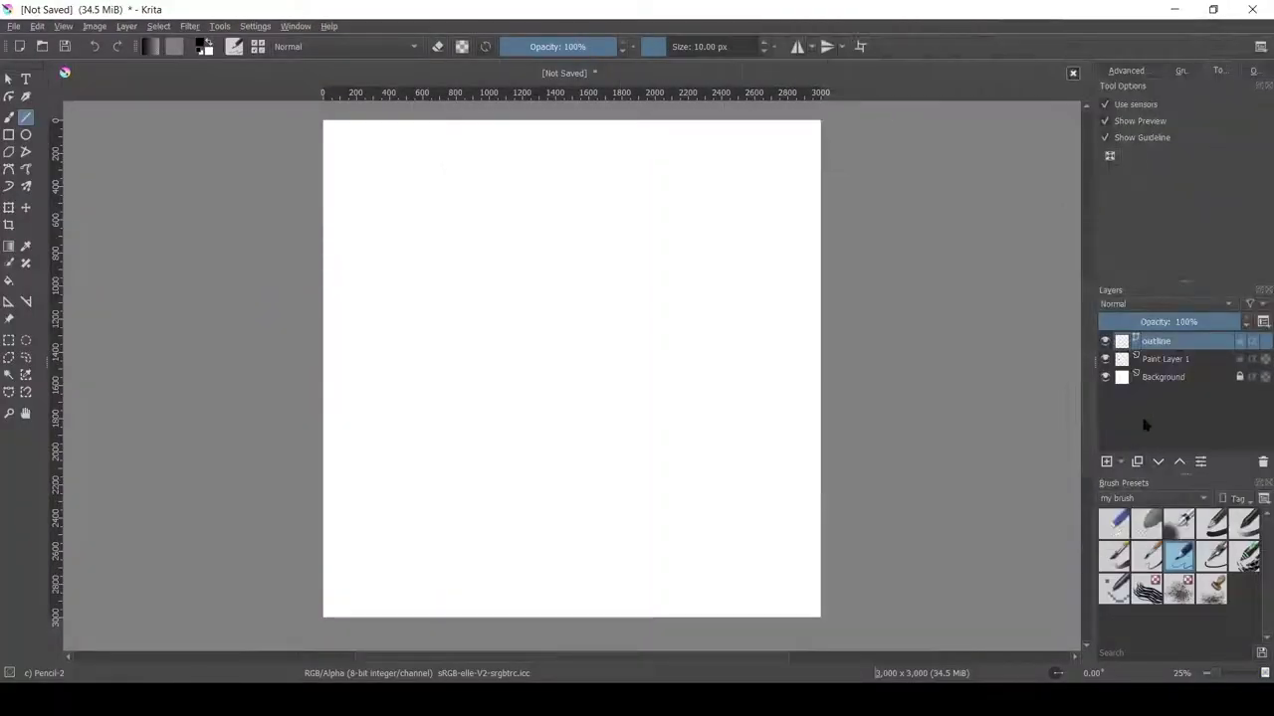
- Paste the banana photo as a layer, then shrink and position it over the canvas
click(127, 26)
mouse_move(155, 171)
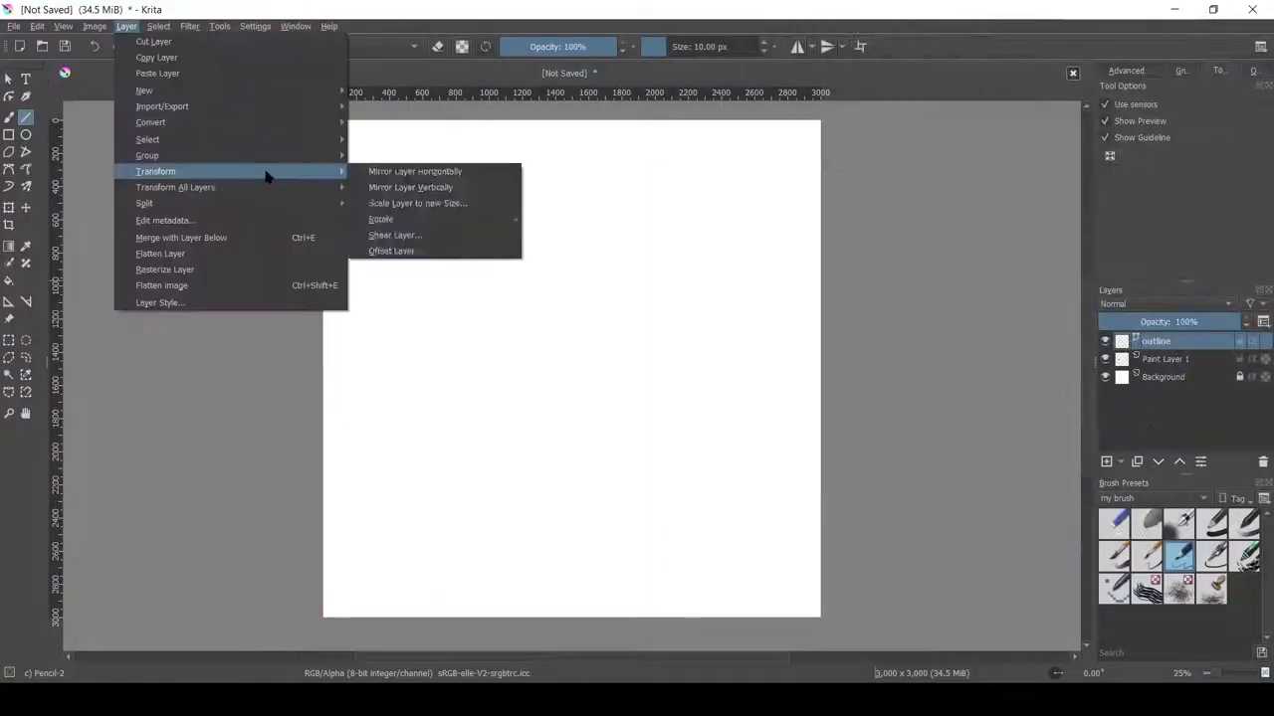
key(ctrl+t)
drag(694, 327, 694, 356)
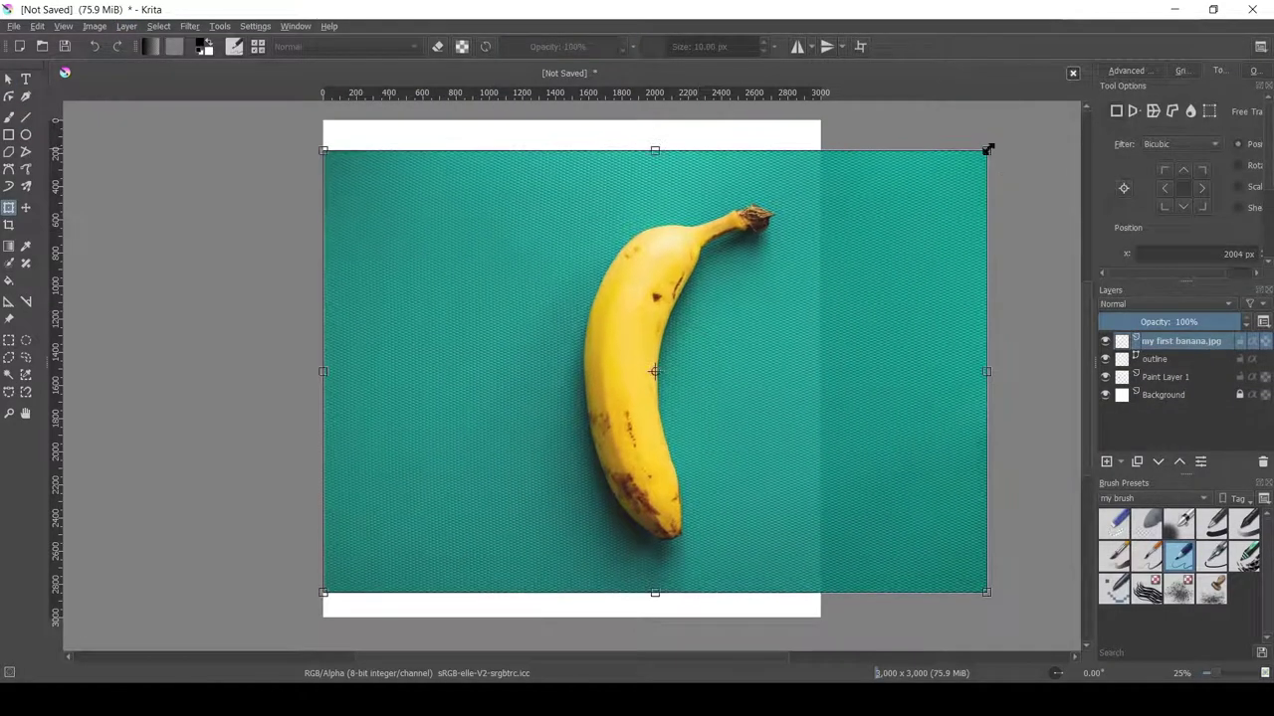
drag(987, 149, 819, 262)
drag(561, 432, 560, 369)
- On the outline layer, curve a black path along the banana's left edge
click(1207, 354)
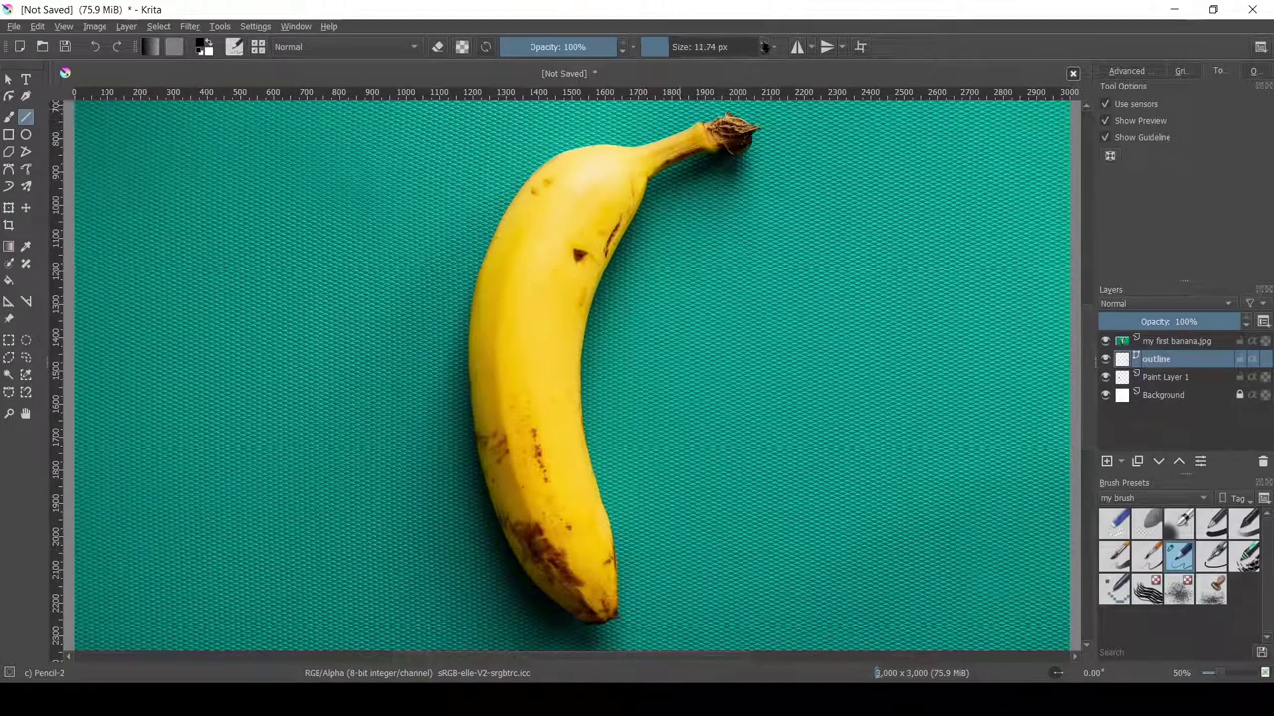
key(ctrl+z)
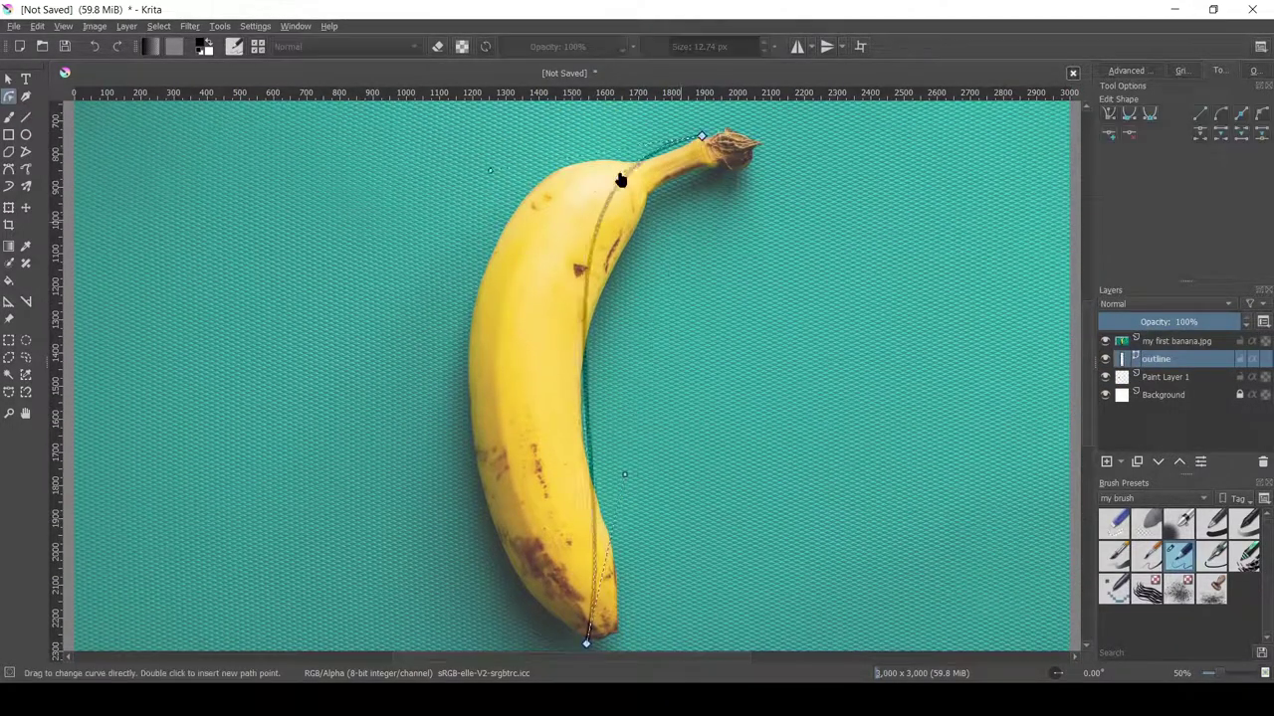
drag(620, 176, 468, 296)
drag(537, 468, 503, 583)
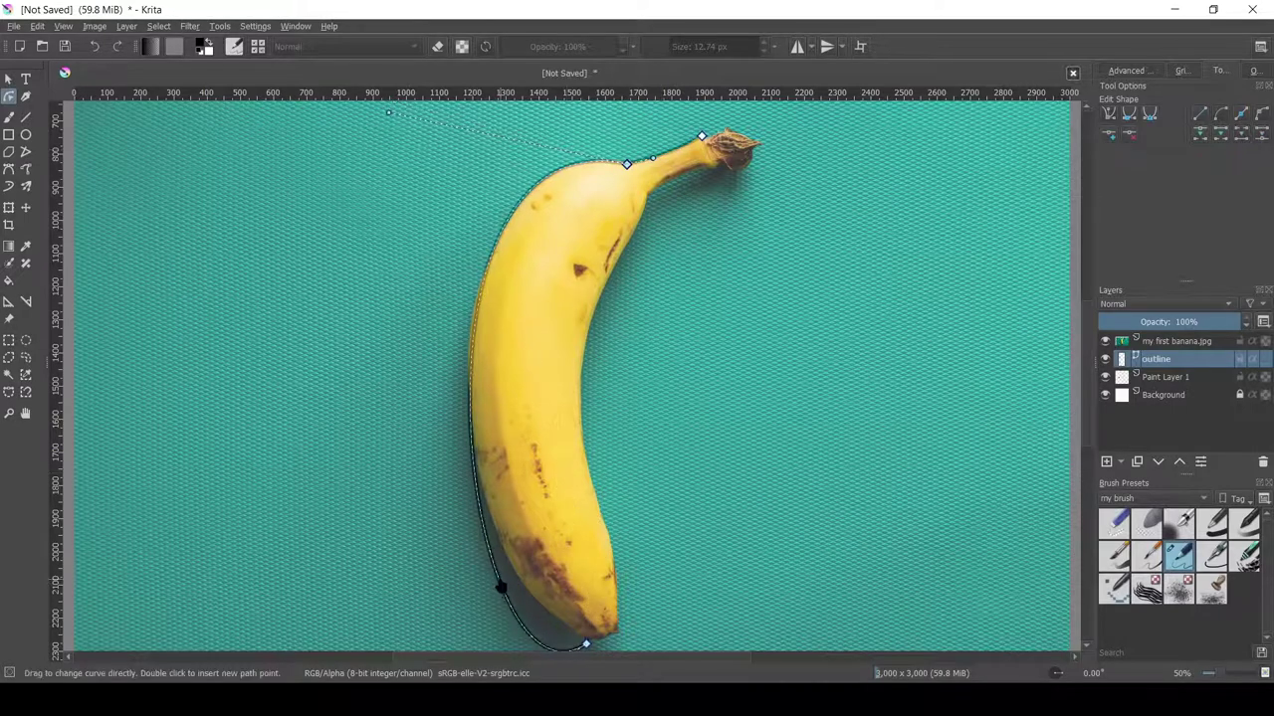
scroll(482, 484, down, 1)
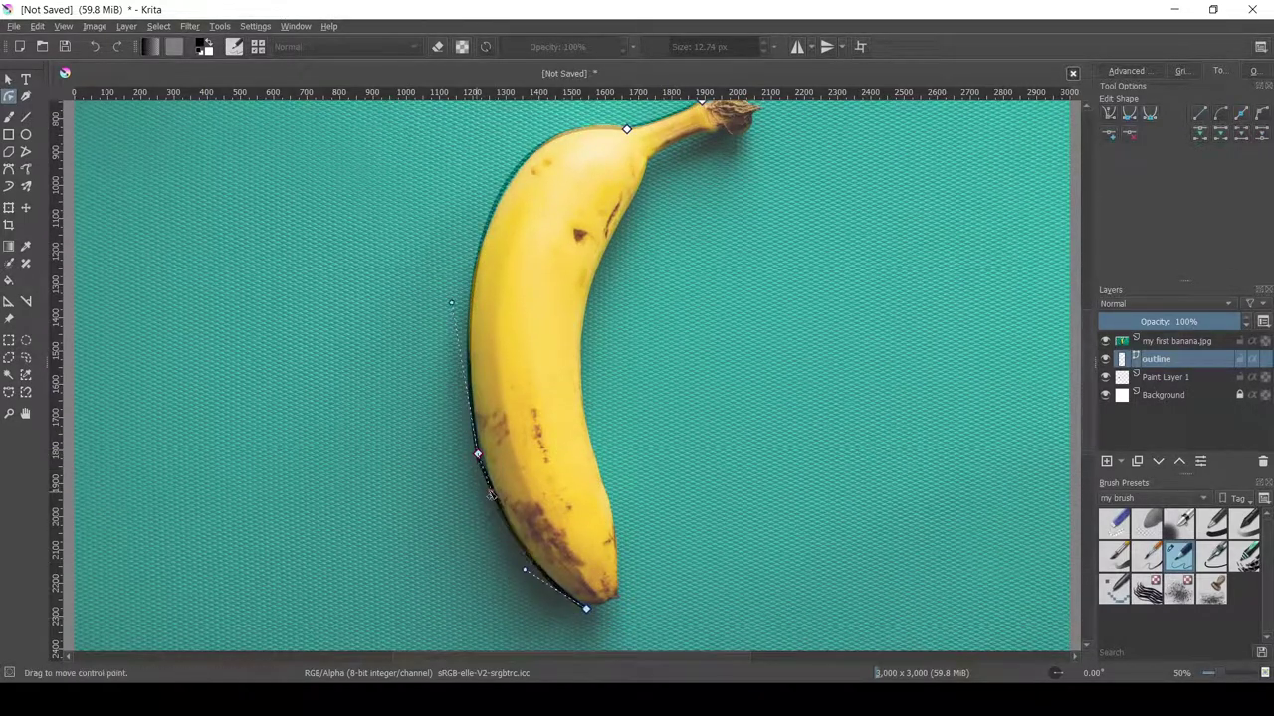
drag(490, 494, 490, 500)
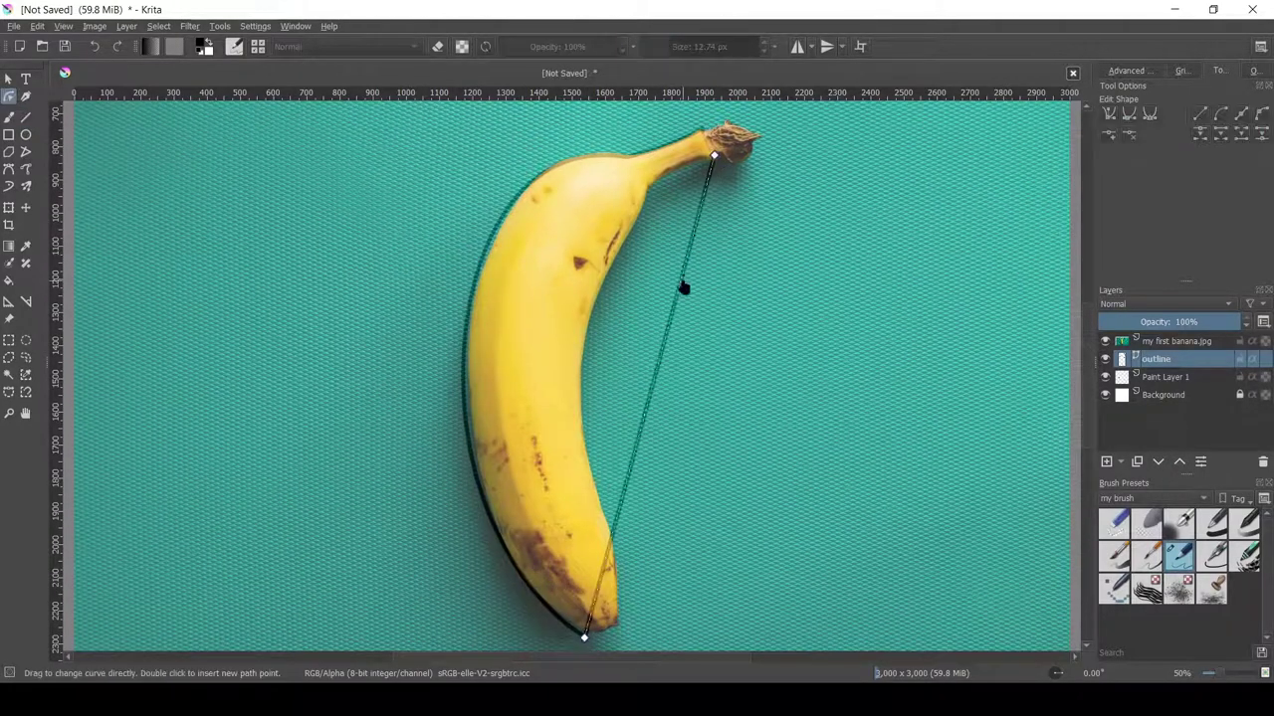
- Curve a second path along the banana's inner edge up to the tip
drag(683, 288, 662, 212)
double_click(651, 190)
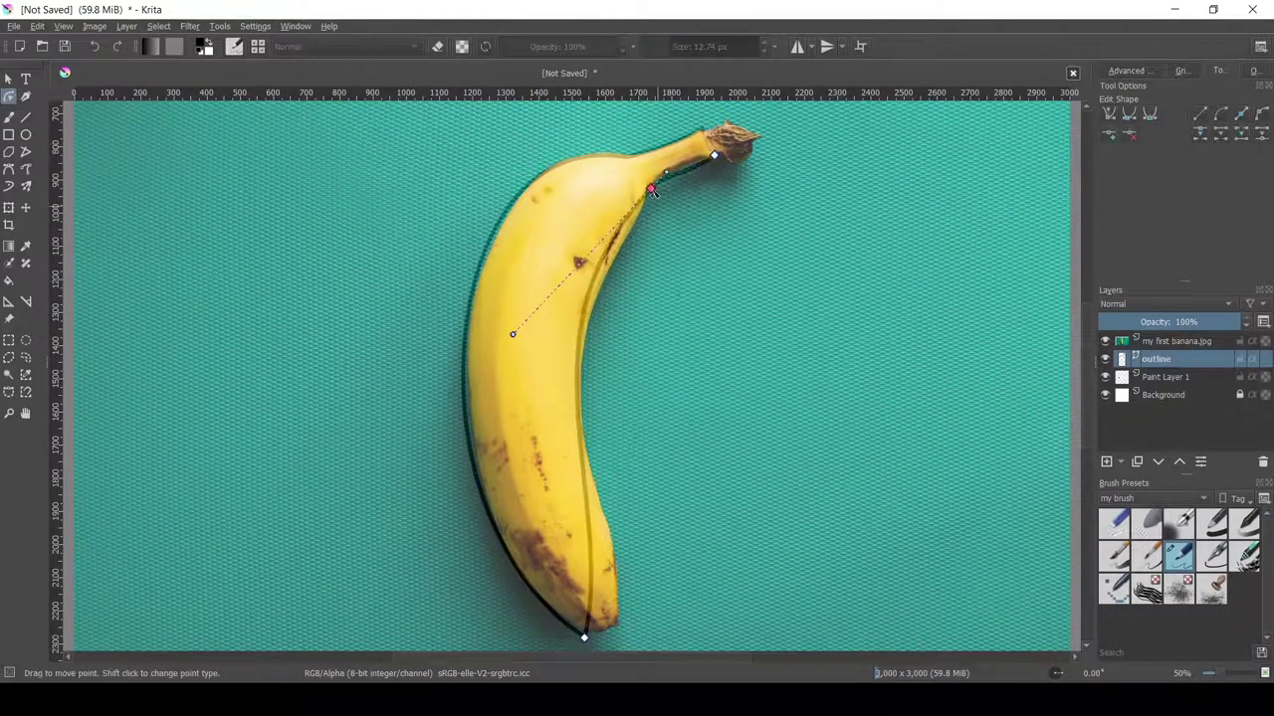
mouse_move(595, 285)
mouse_down()
mouse_move(632, 607)
mouse_move(640, 234)
mouse_up()
mouse_move(614, 485)
mouse_down()
mouse_move(589, 406)
mouse_move(614, 560)
mouse_move(588, 375)
mouse_move(624, 576)
mouse_up()
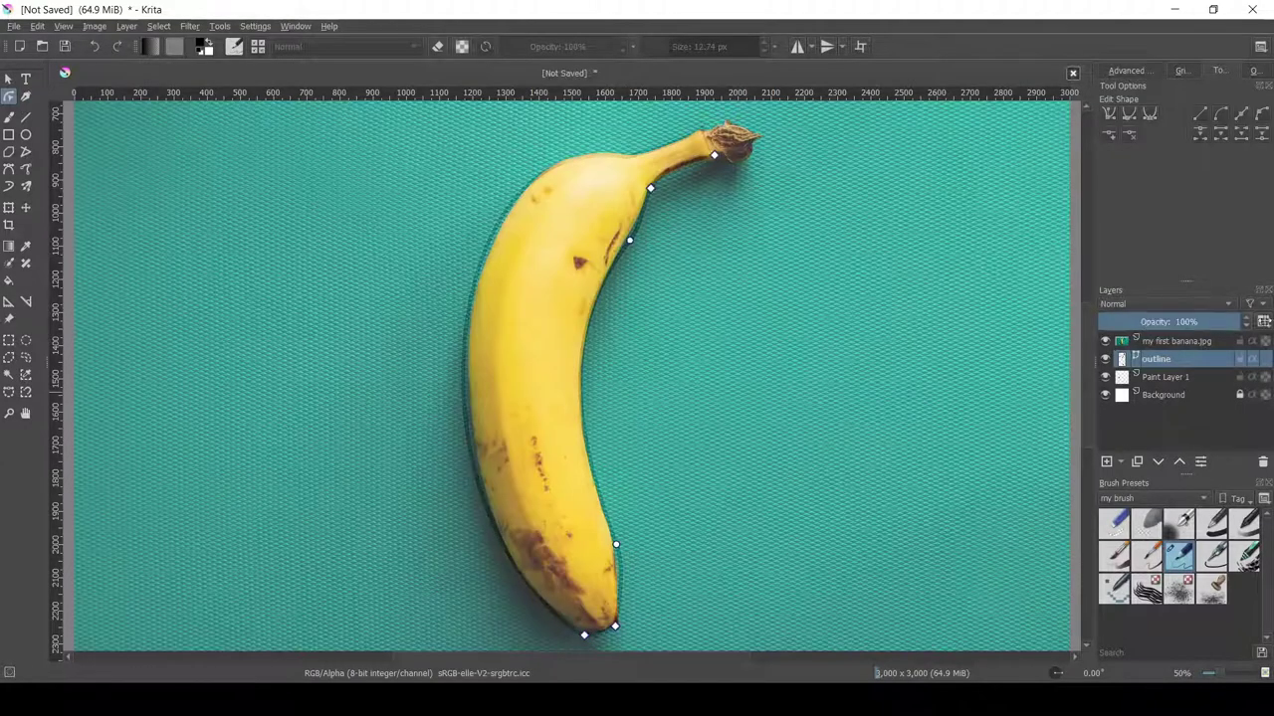
- Check the traced outline with and without the photo, selecting the path at the tip
click(661, 640)
click(592, 637)
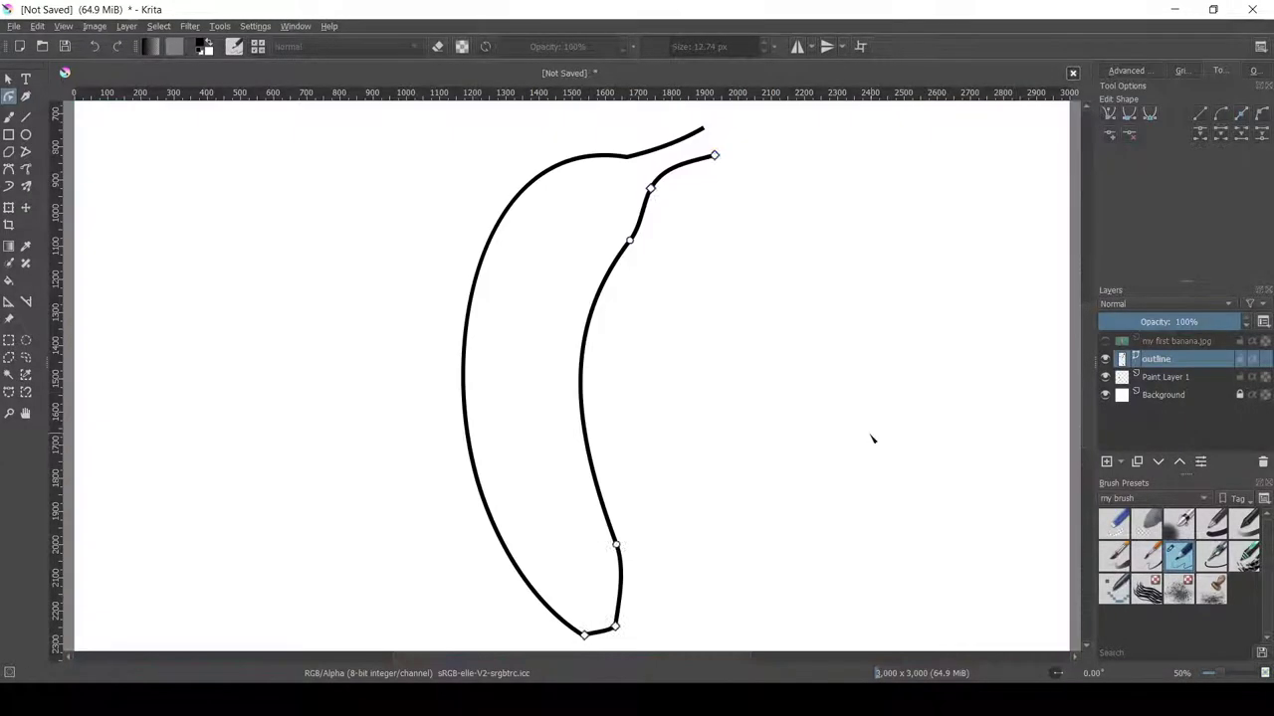
click(872, 441)
ctrl+scroll(694, 623, up, 4)
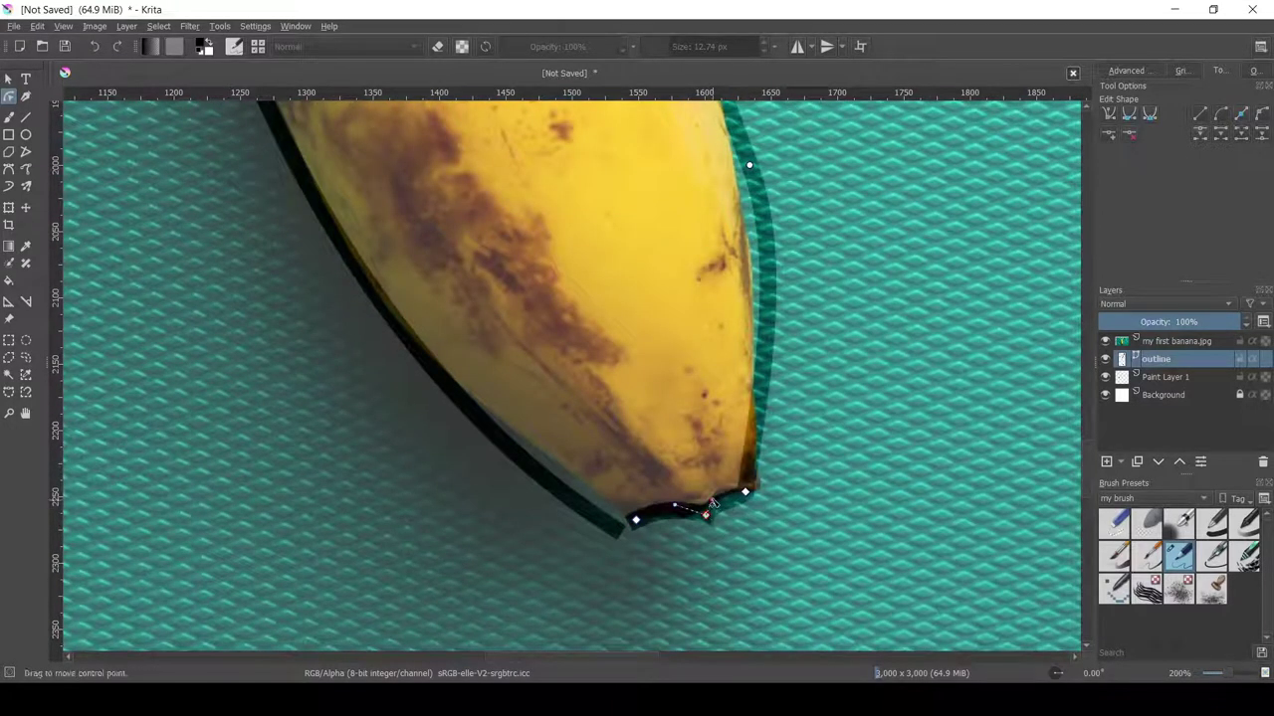
click(653, 525)
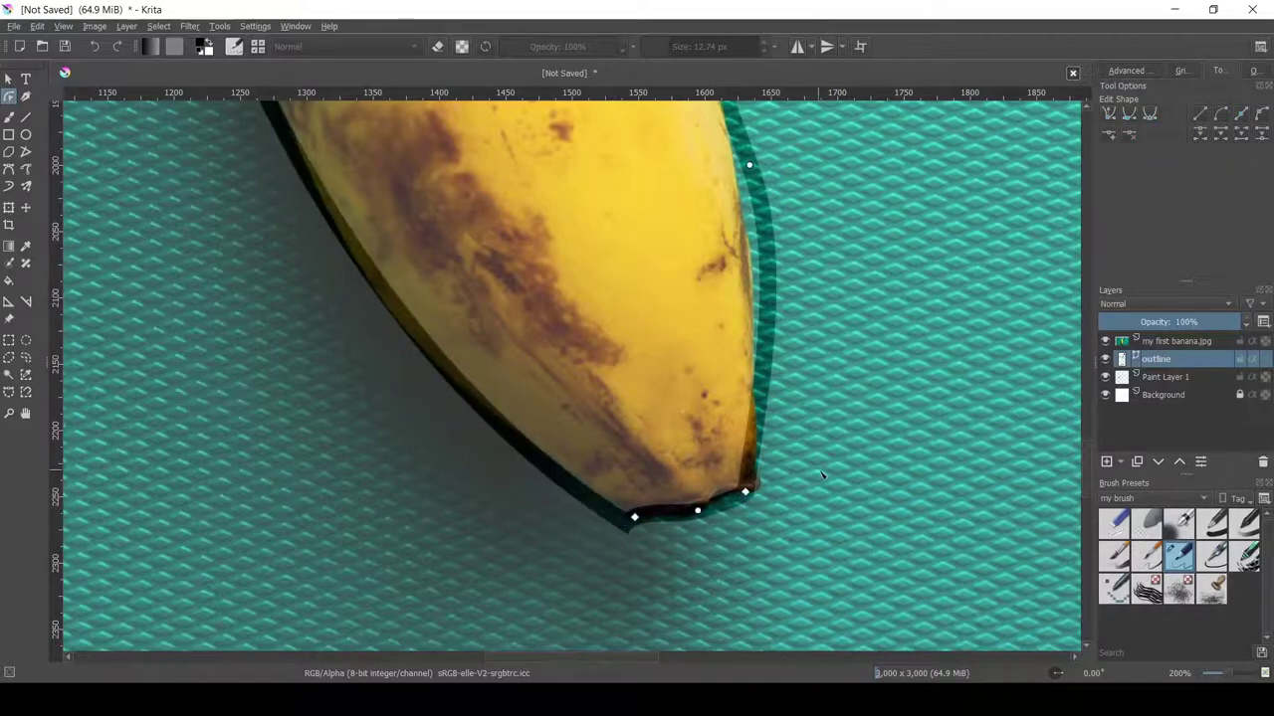
ctrl+scroll(995, 548, down, 5)
scroll(1084, 406, up, 3)
ctrl+scroll(1084, 406, up, 5)
- Add a vector layer named 'upper outline' and centre the view on the stem
click(1120, 461)
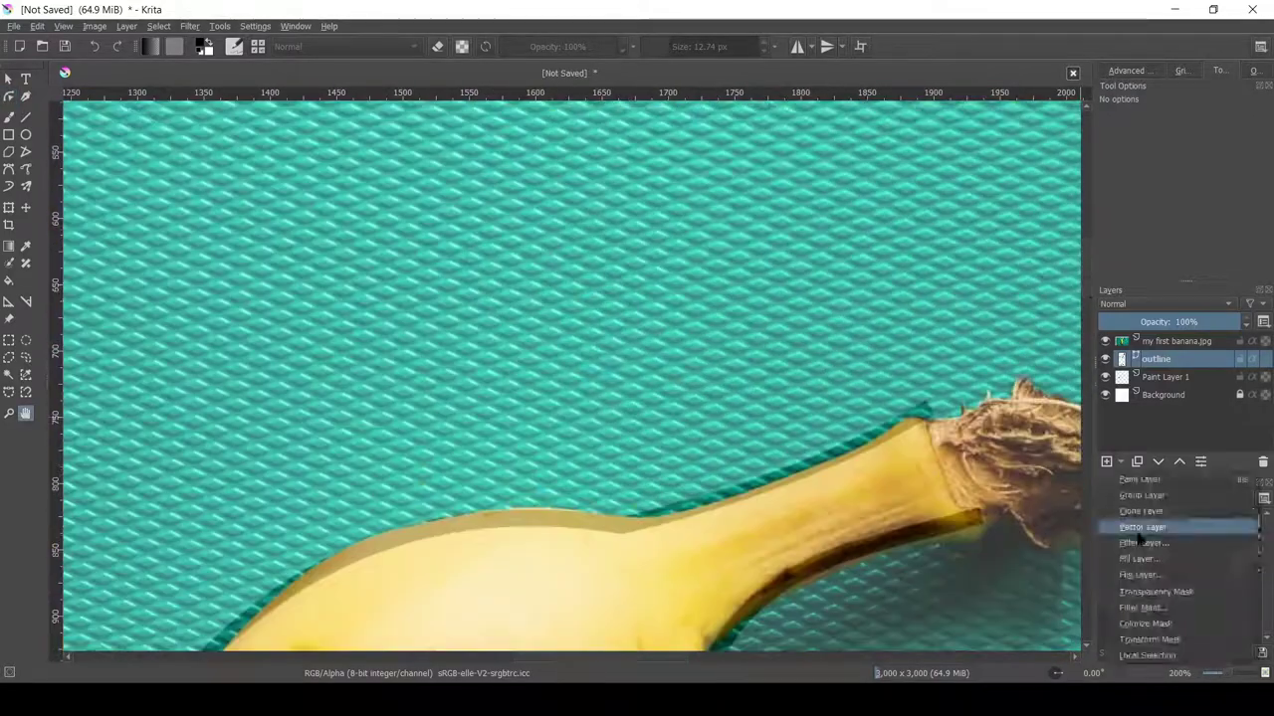
click(1124, 526)
double_click(1154, 359)
text(uppi)
drag(969, 534, 762, 445)
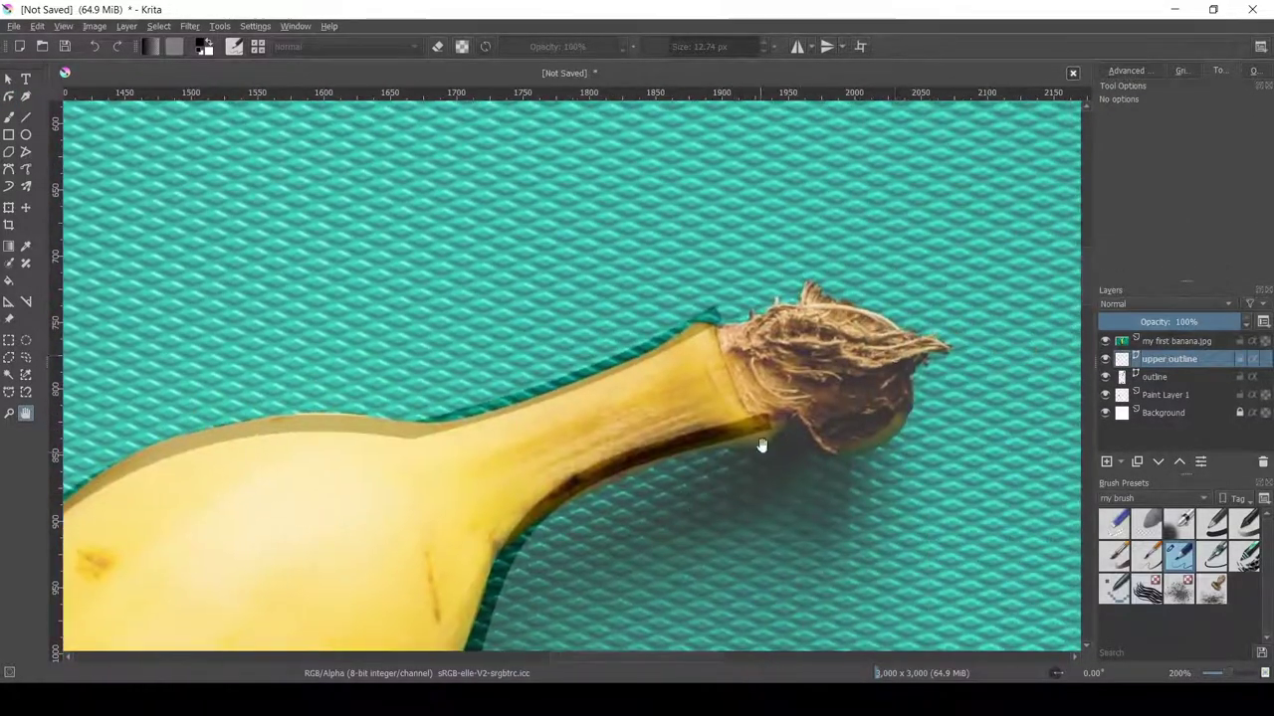
- Trace a closed freehand-path outline around the stem tuft
key(b)
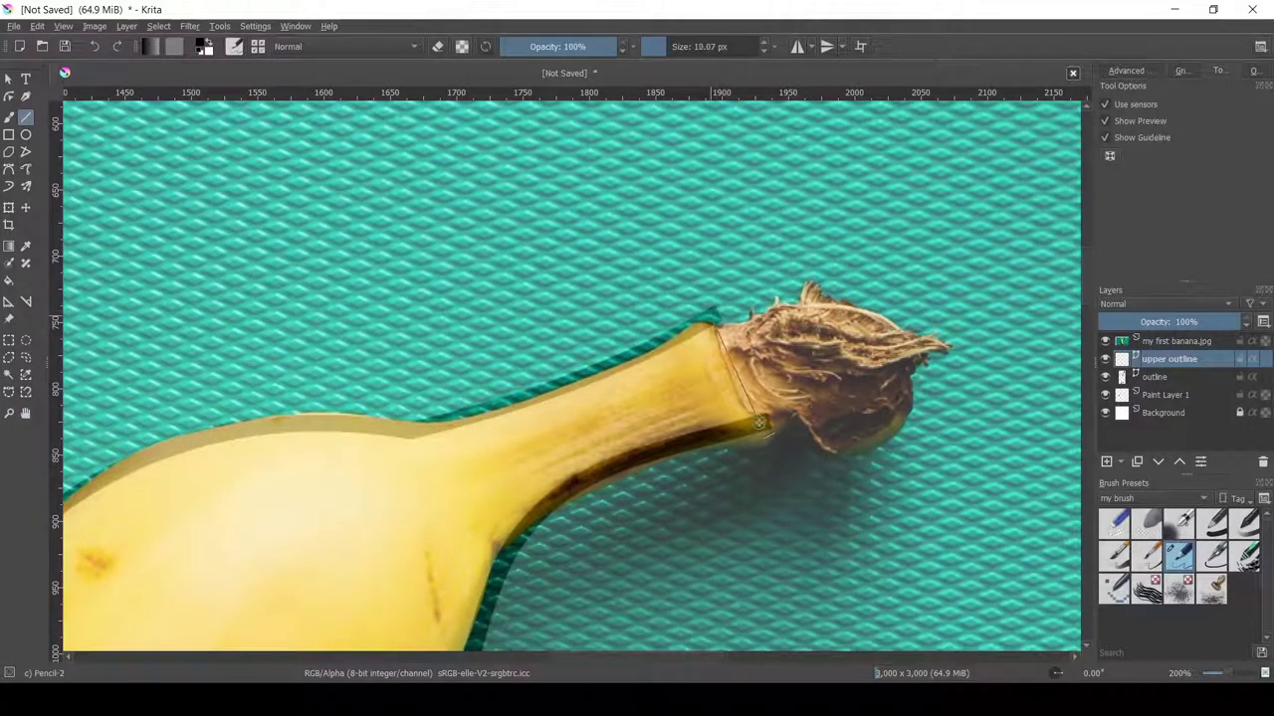
ctrl+scroll(889, 373, up, 2)
click(26, 171)
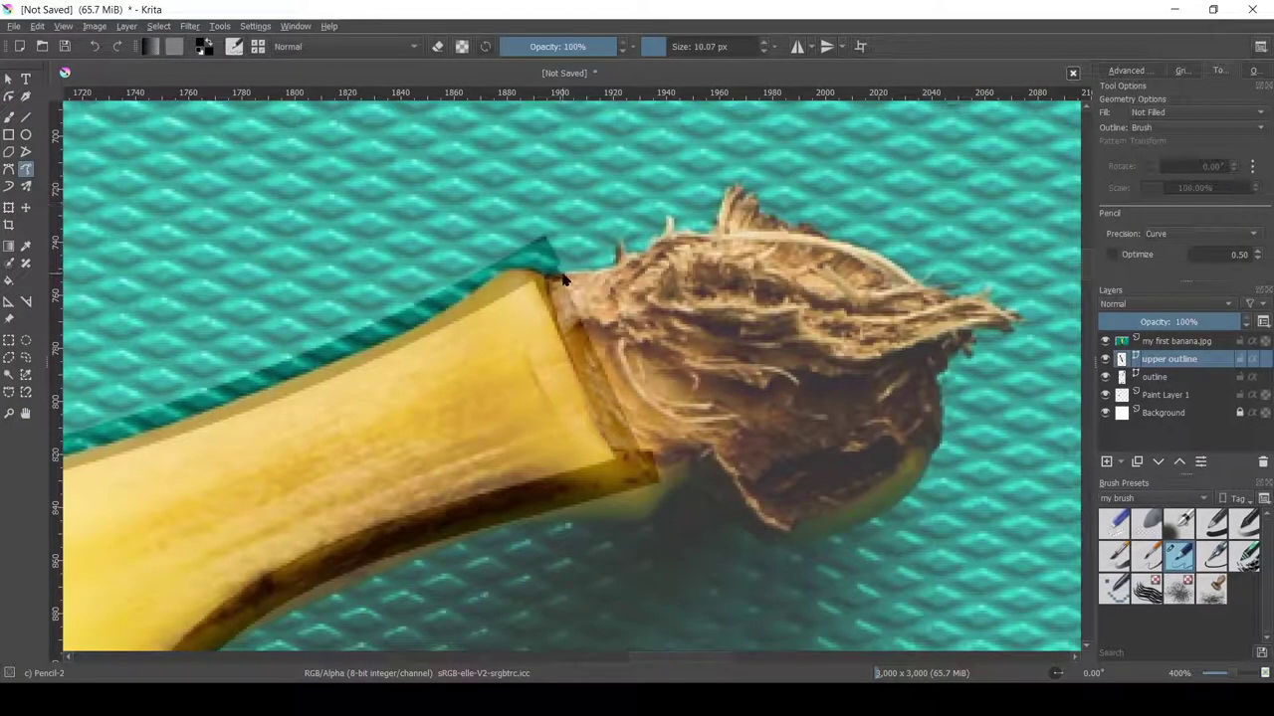
key(ctrl+z)
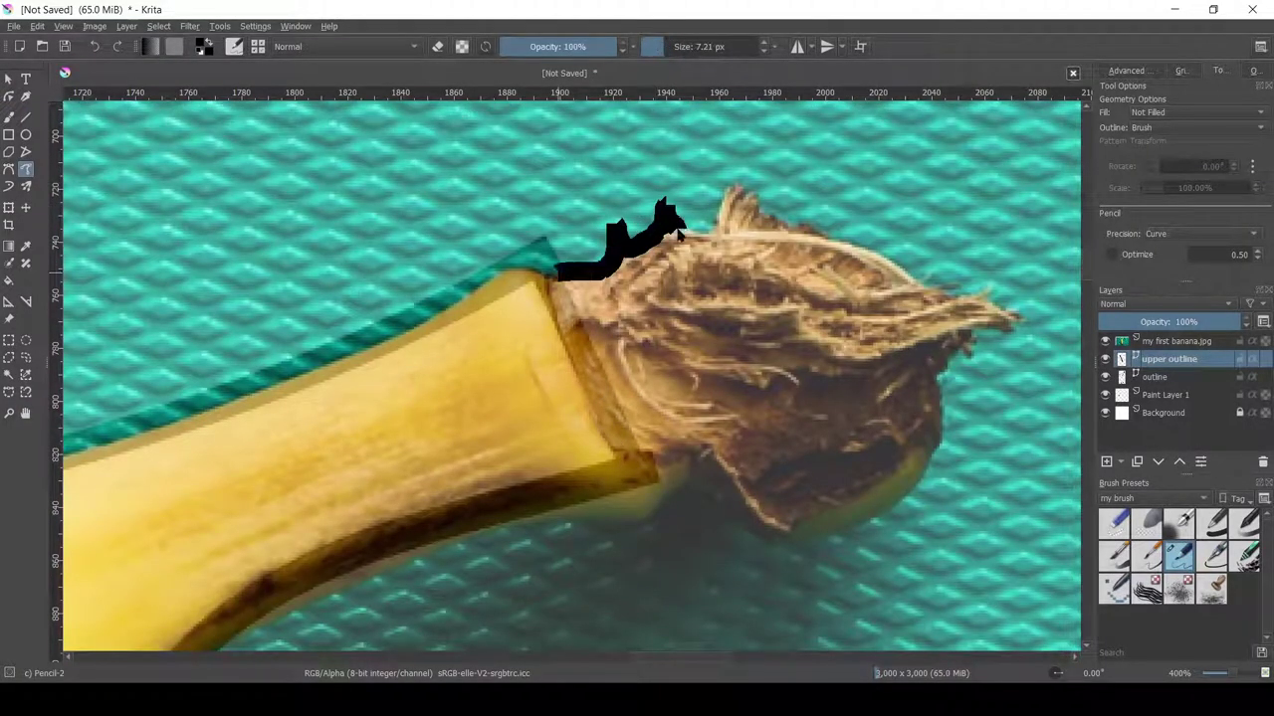
key(ctrl+z)
mouse_move(554, 268)
mouse_down()
mouse_move(614, 232)
mouse_move(775, 210)
mouse_up()
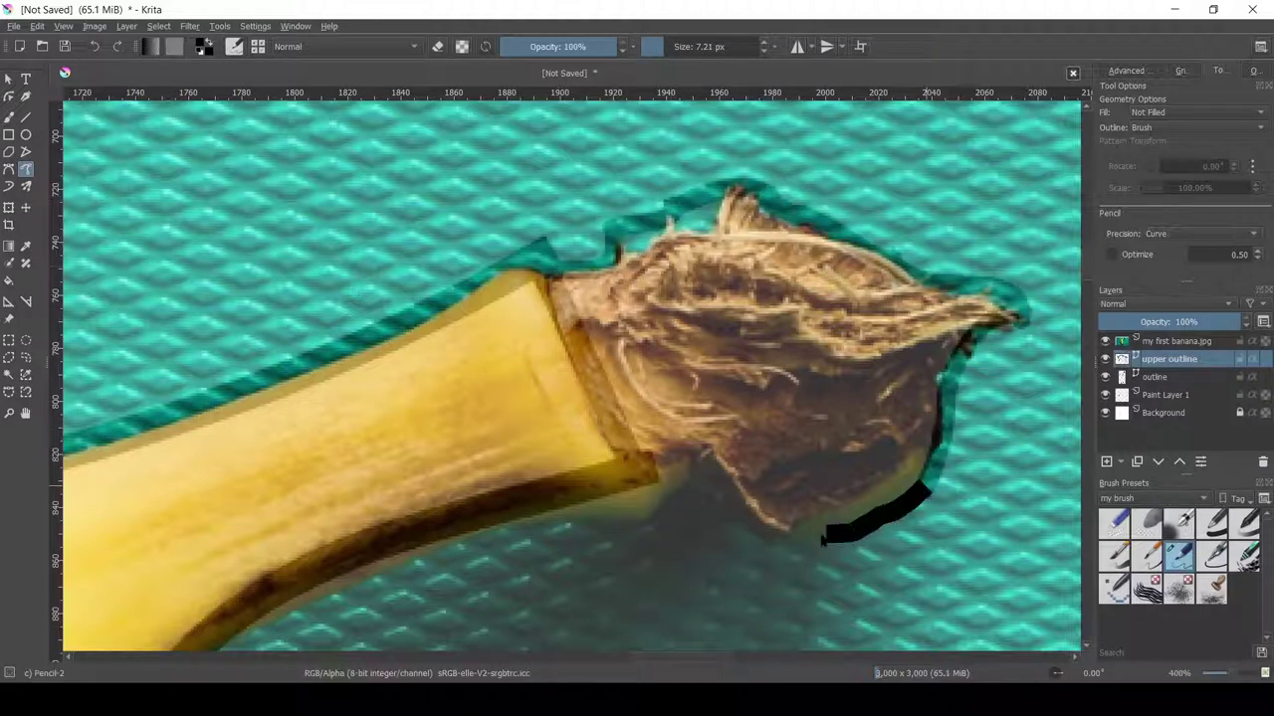
drag(1010, 290, 657, 465)
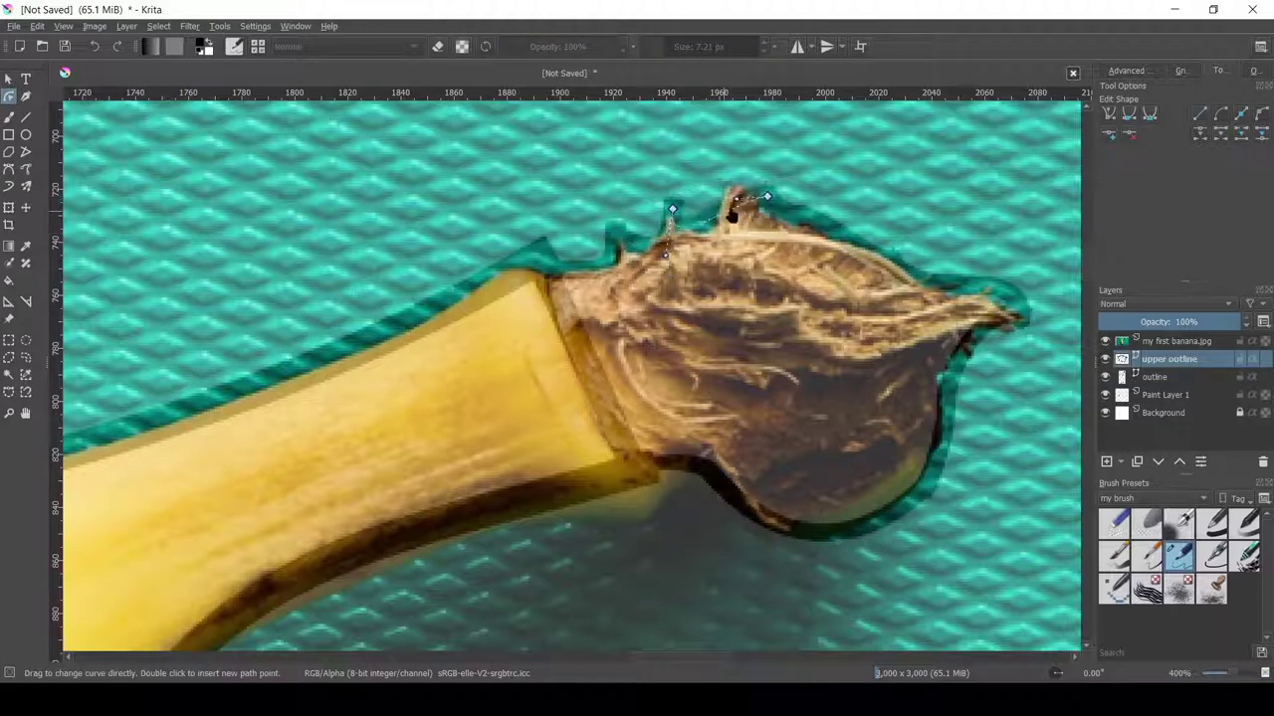
mouse_move(736, 187)
mouse_down()
mouse_move(713, 243)
mouse_move(729, 186)
mouse_up()
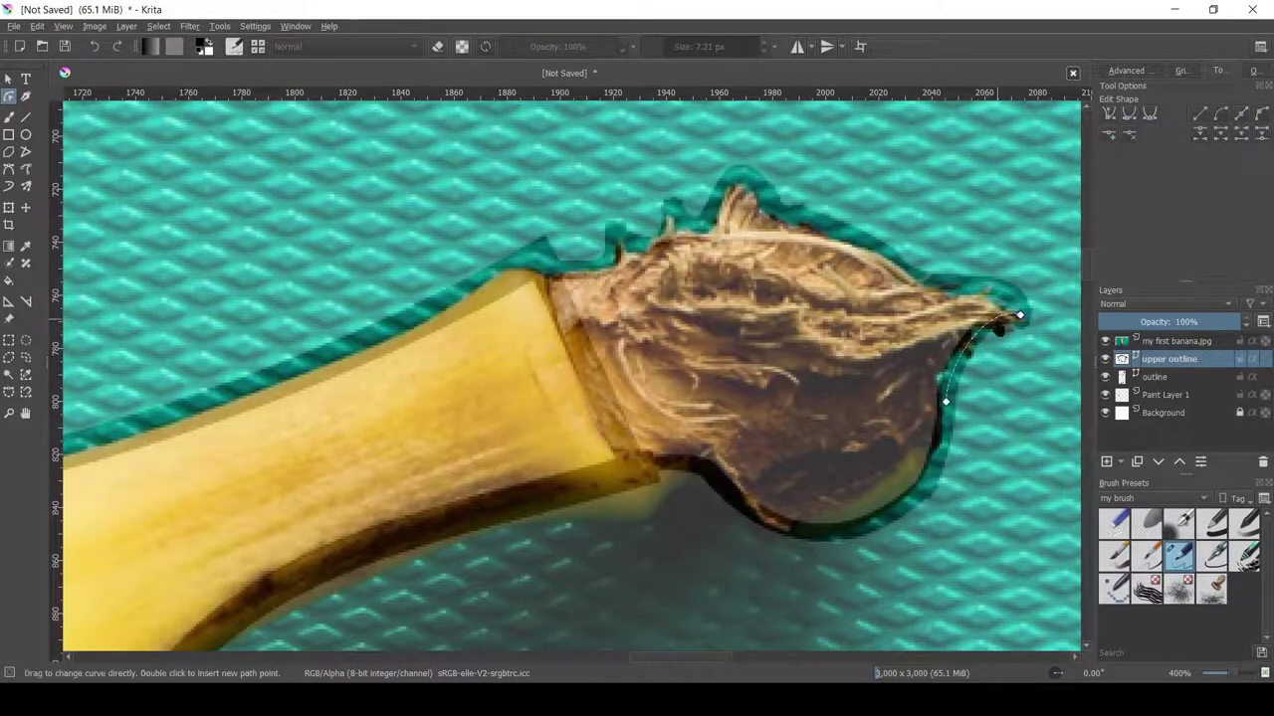
- Compare the stem outline without the photo, then draw a thin inner line along the banana
click(1104, 340)
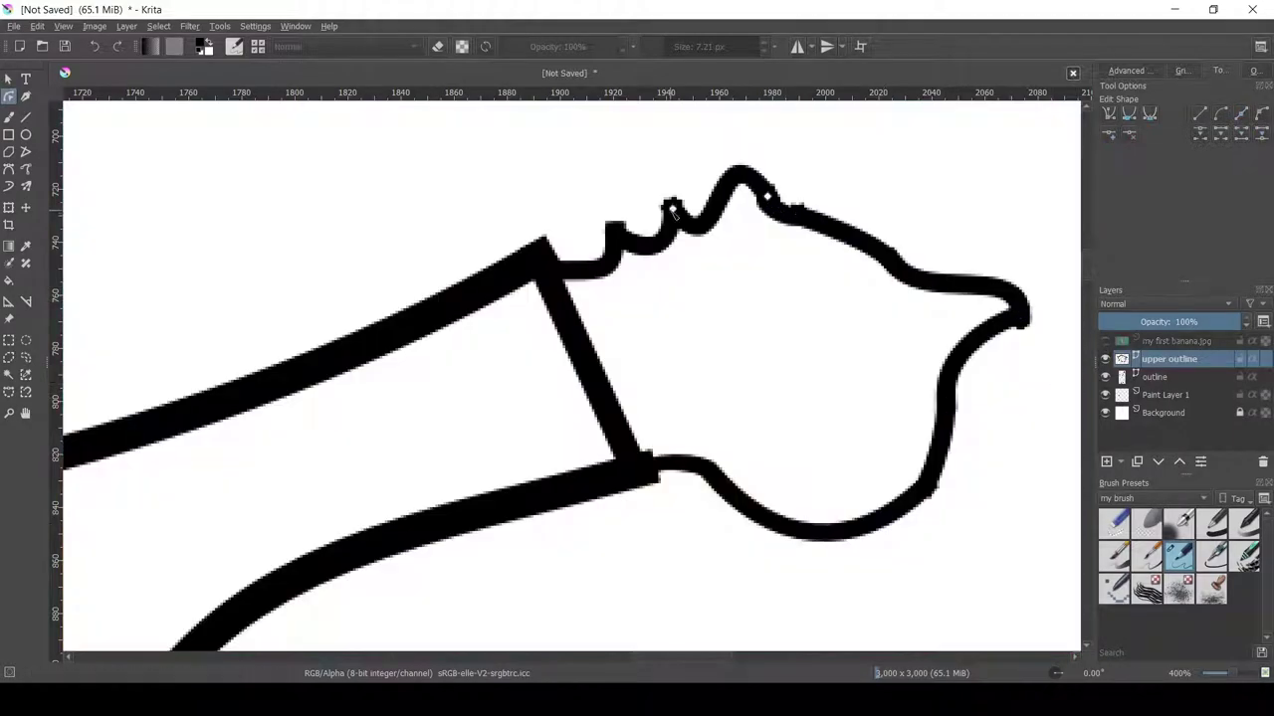
scroll(1049, 425, down, 8)
click(1104, 340)
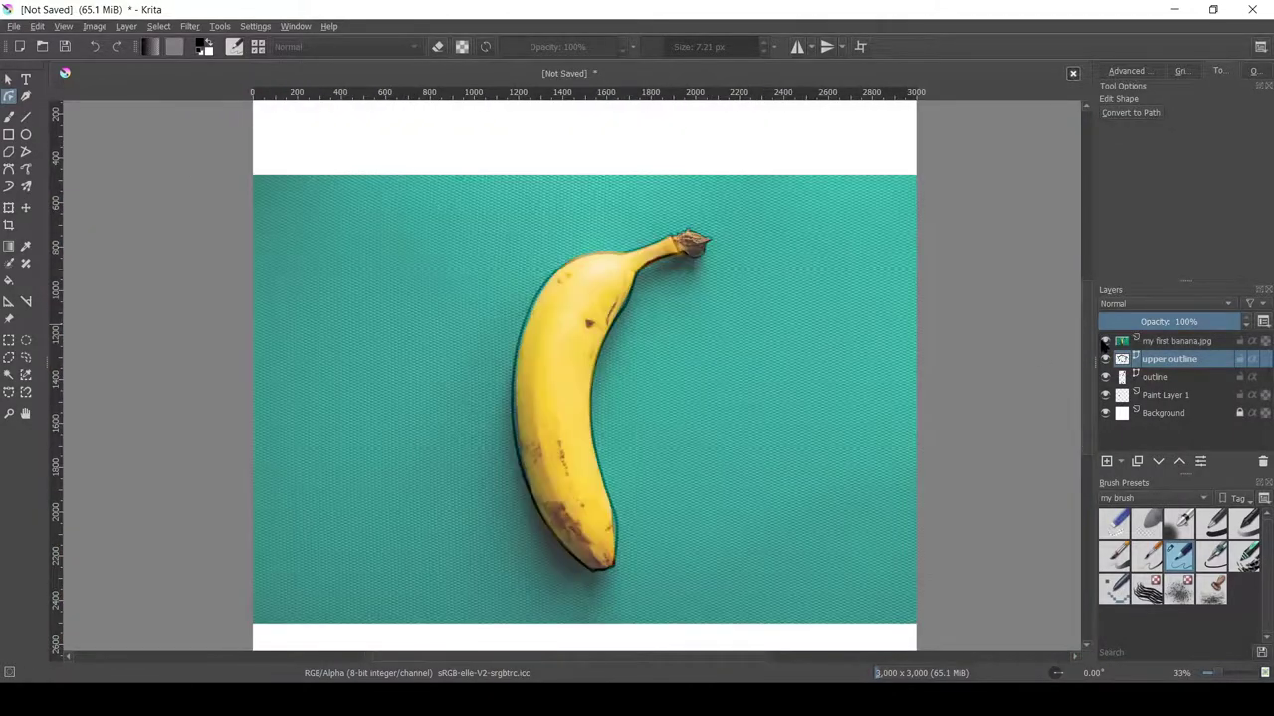
click(26, 115)
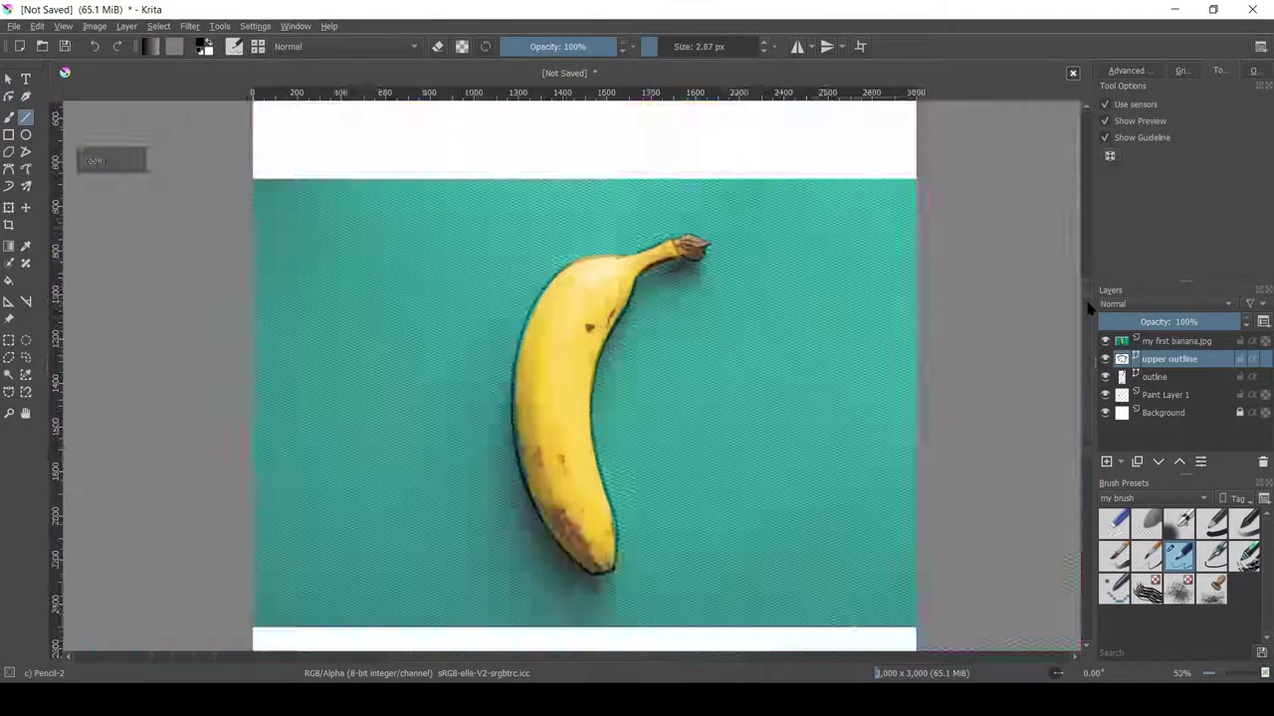
scroll(1088, 328, up, 2)
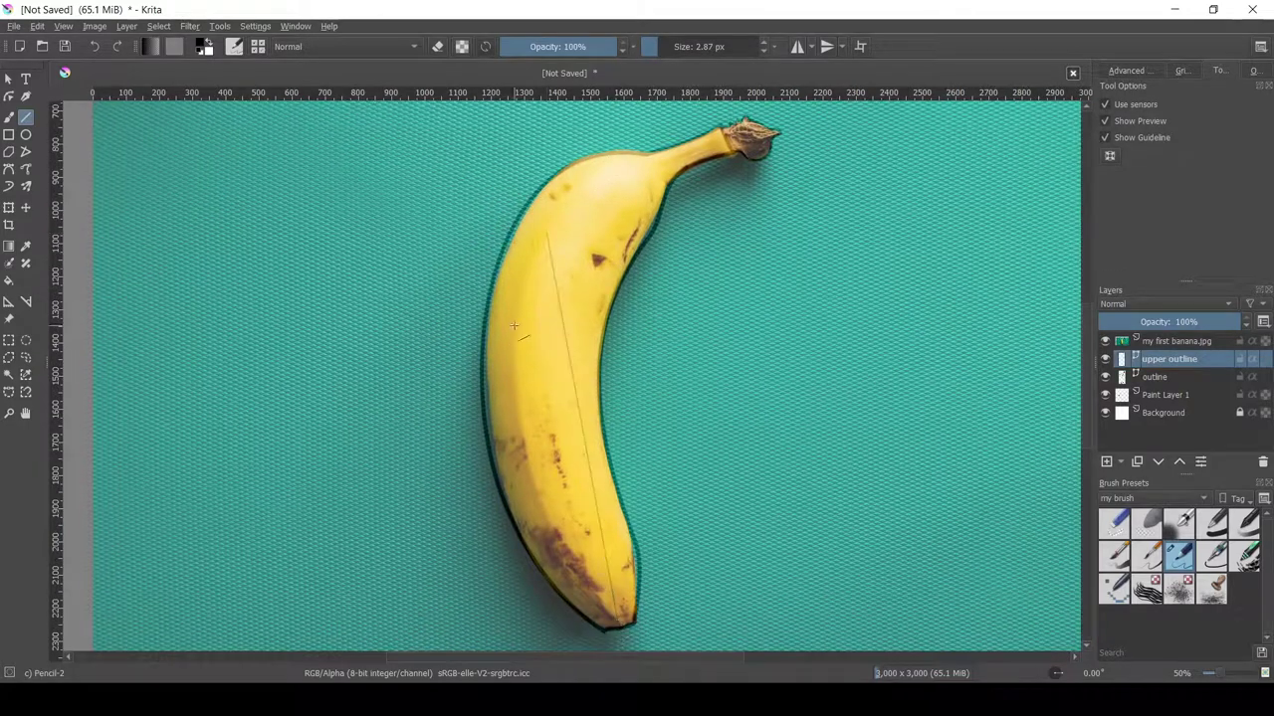
double_click(569, 372)
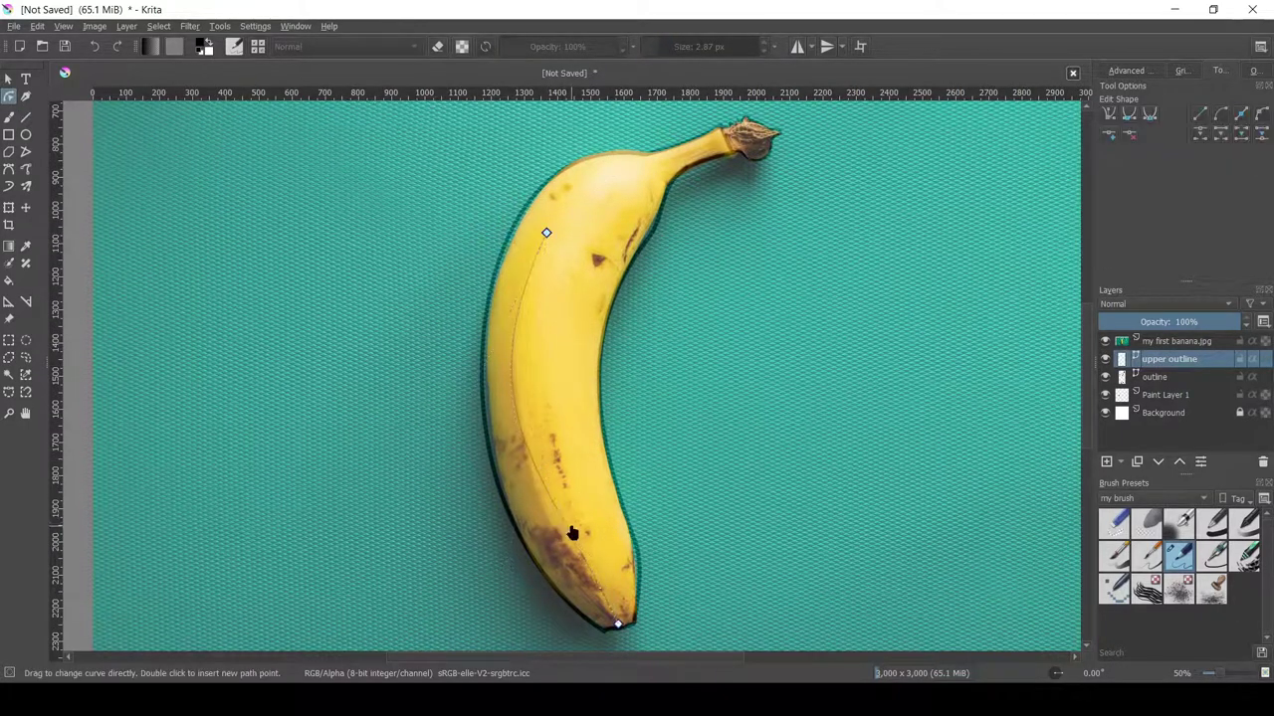
- Hide the photo and save the drawing as 'banana first youtube video art.kra'
click(1105, 341)
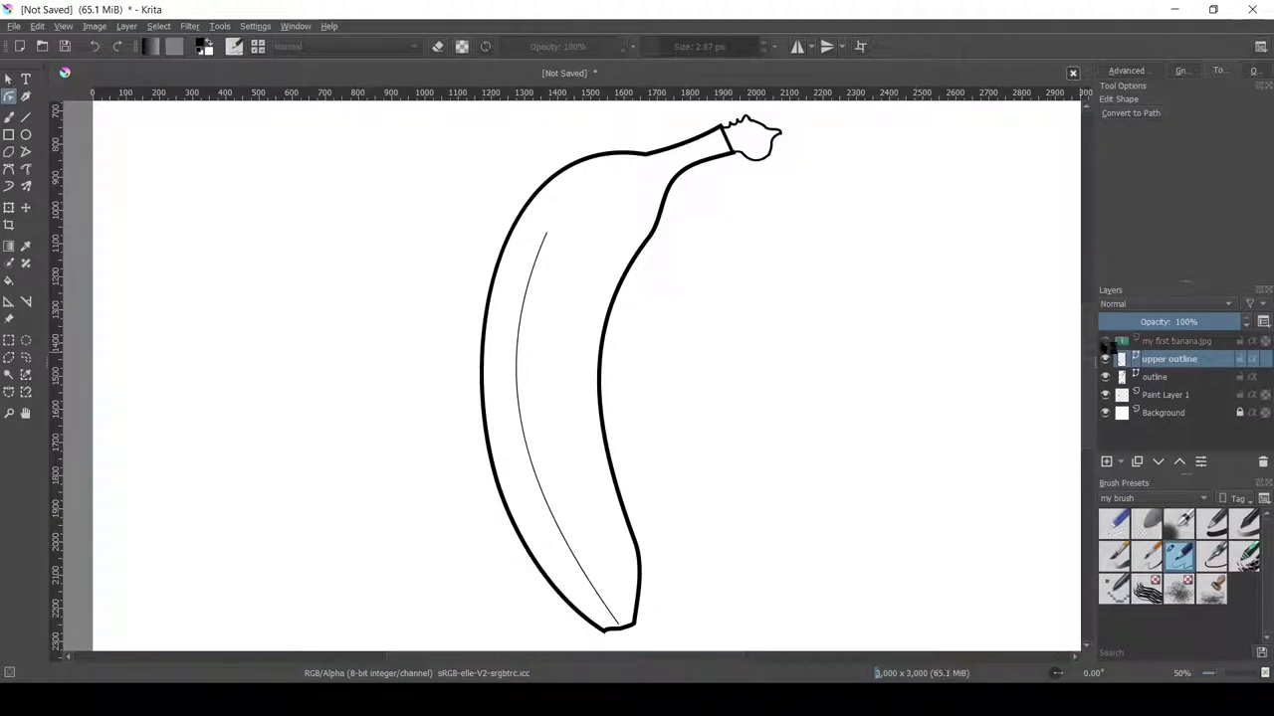
key(ctrl+s)
scroll(961, 355, down, 2)
key(f)
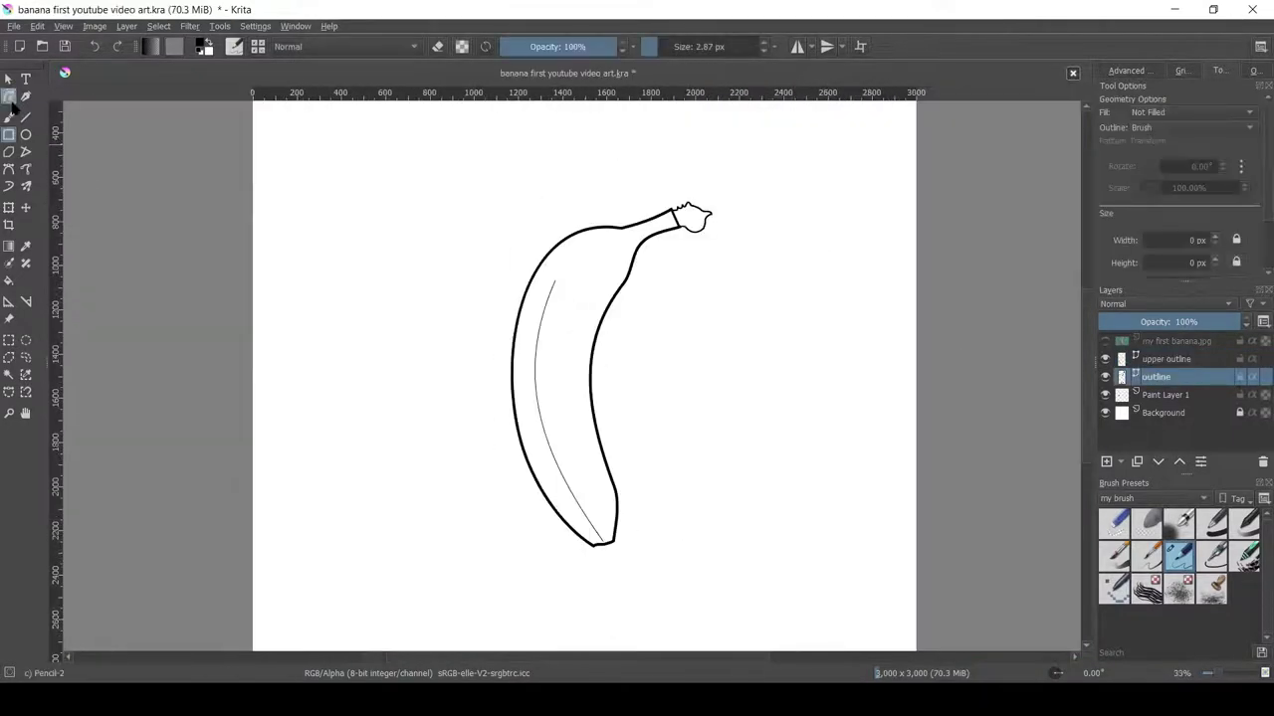
click(1165, 412)
- Hide the reference photo and fill the background layer with teal
click(1105, 414)
click(1104, 341)
click(364, 170)
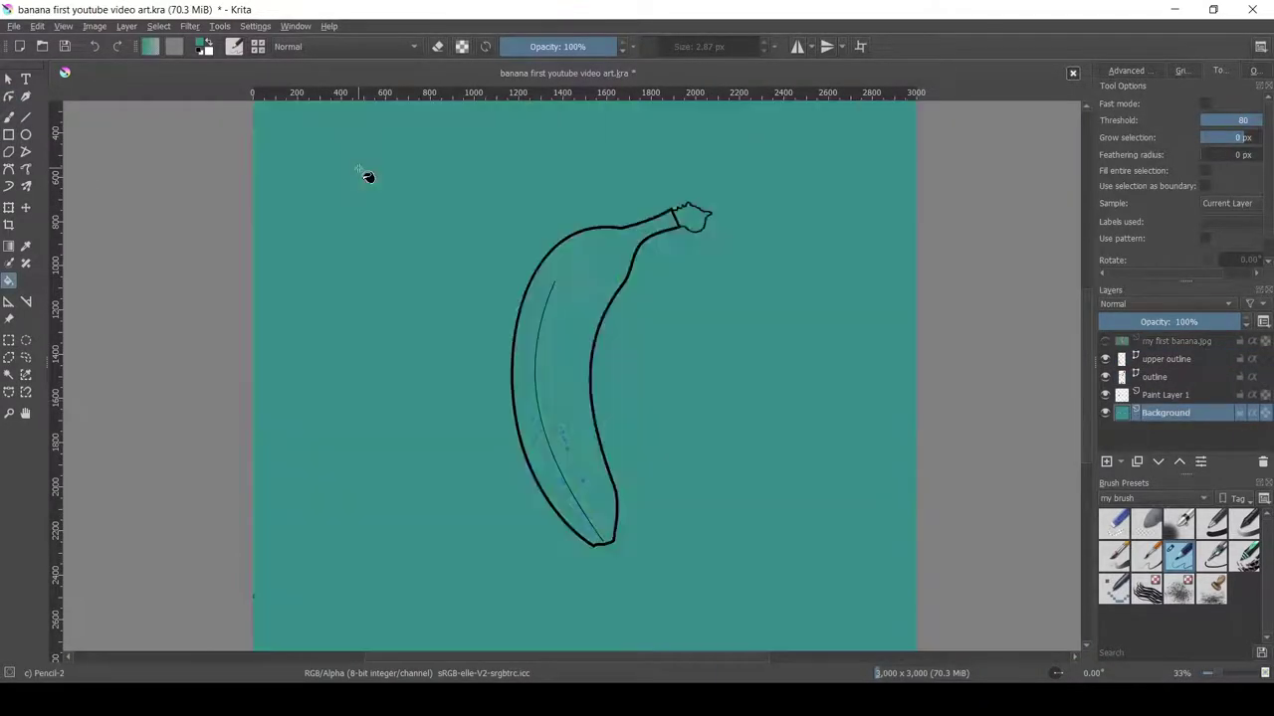
click(1105, 341)
scroll(1049, 351, up, 2)
- Rename Paint Layer 1 as the base colour layer and paint the banana body light yellow
double_click(1195, 395)
text(base color of b)
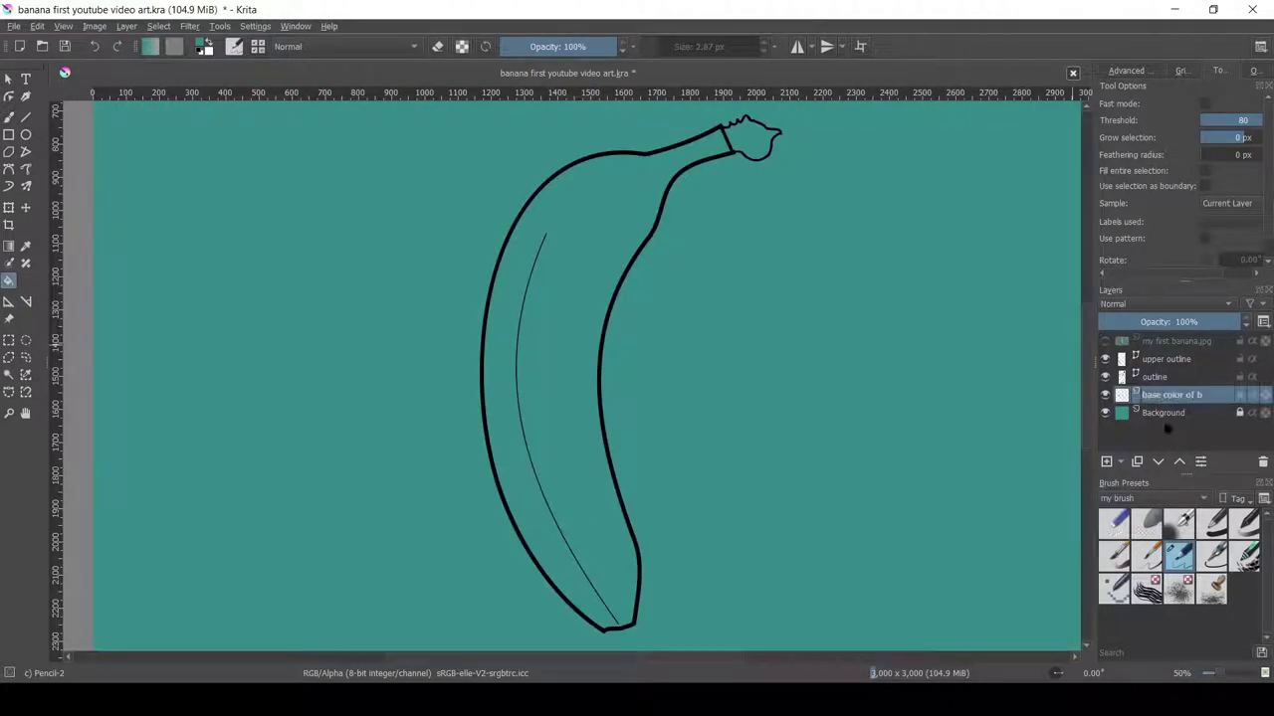
click(1105, 340)
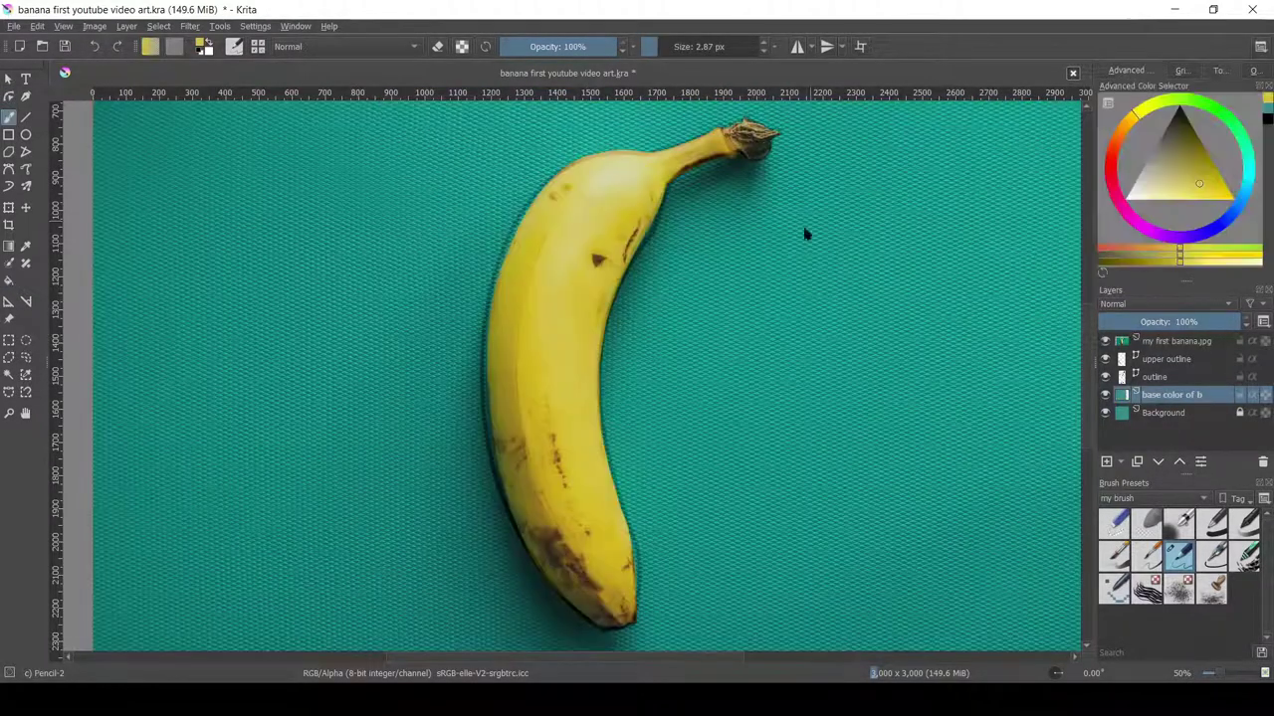
click(1206, 189)
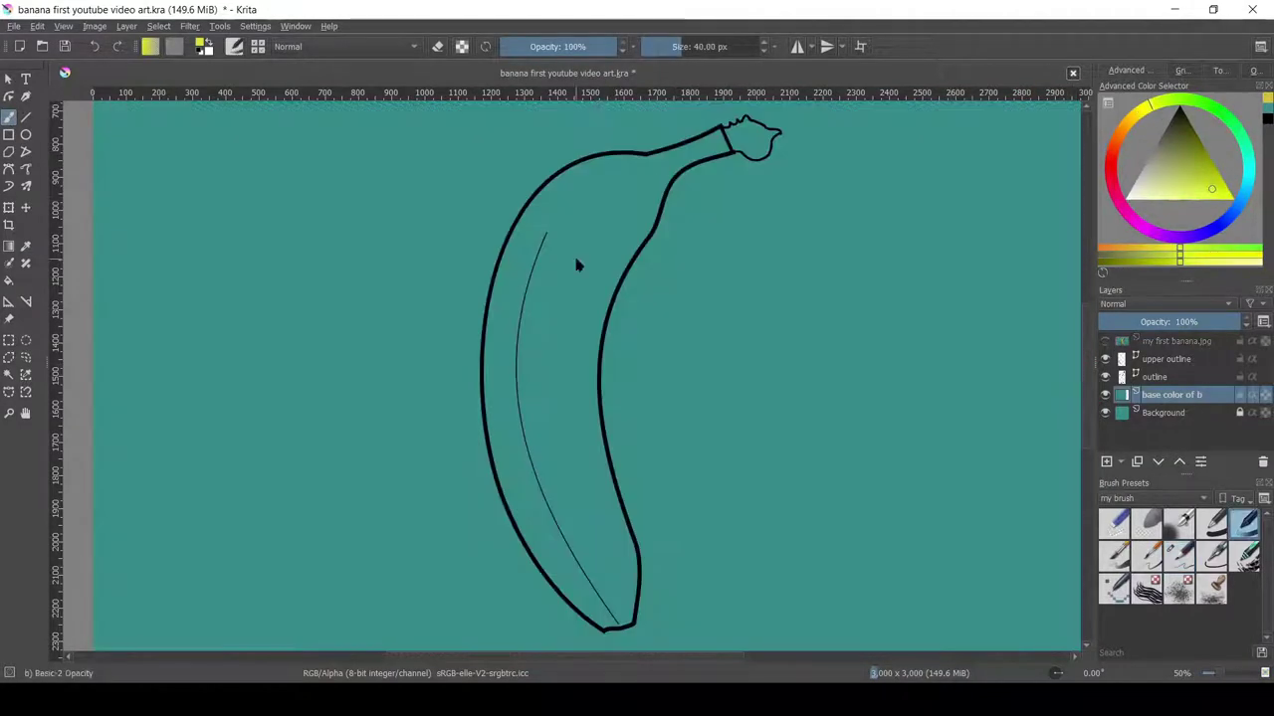
key(ctrl+z)
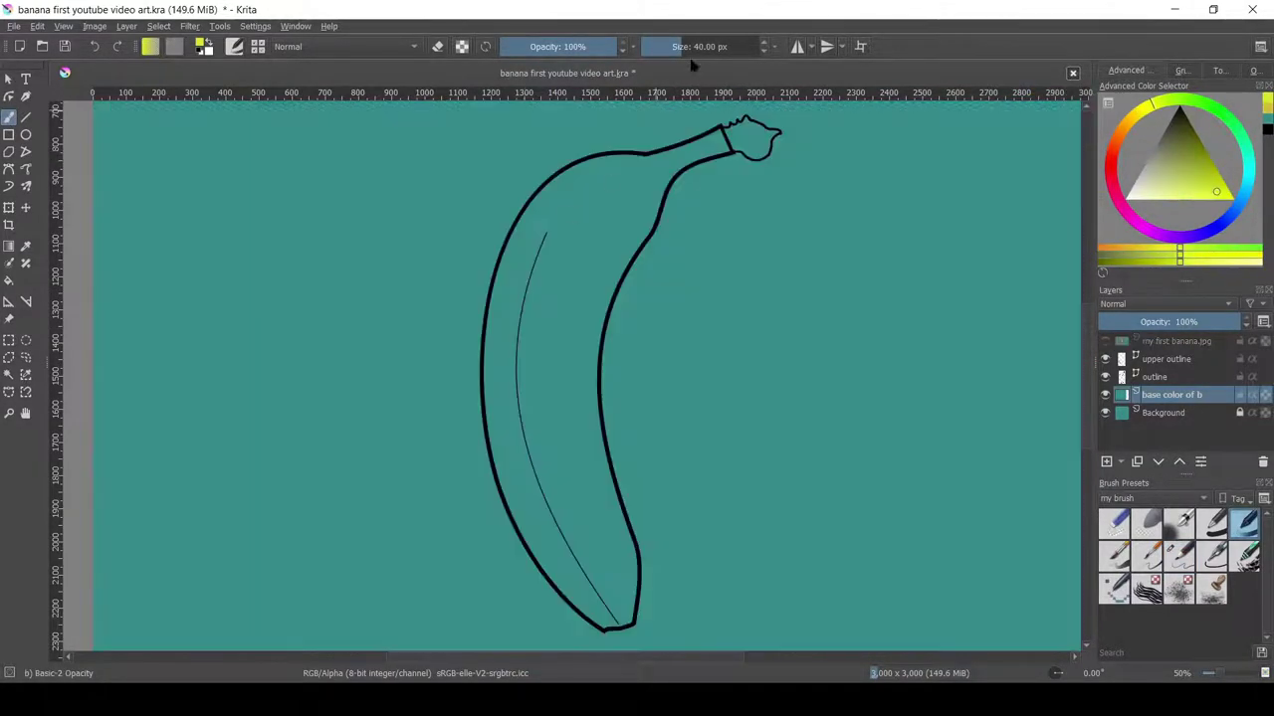
mouse_move(597, 177)
mouse_down()
mouse_move(532, 322)
mouse_move(588, 273)
mouse_move(544, 205)
mouse_move(591, 601)
mouse_move(622, 557)
mouse_up()
mouse_move(607, 204)
mouse_down()
mouse_move(625, 201)
mouse_move(582, 470)
mouse_up()
- Fill the teal gap along the right edge yellow, then duplicate the base-colour layer
scroll(560, 491, up, 1)
scroll(724, 214, up, 1)
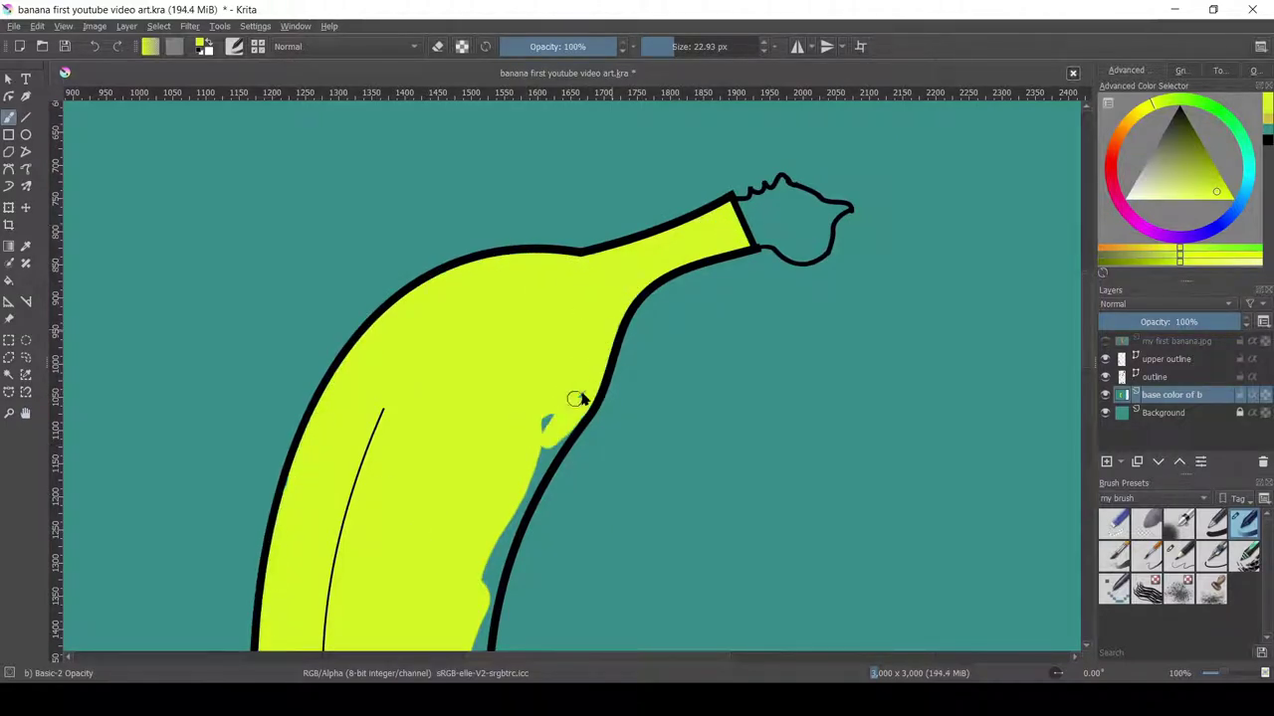
scroll(1074, 378, down, 5)
drag(472, 239, 476, 403)
scroll(1062, 452, down, 3)
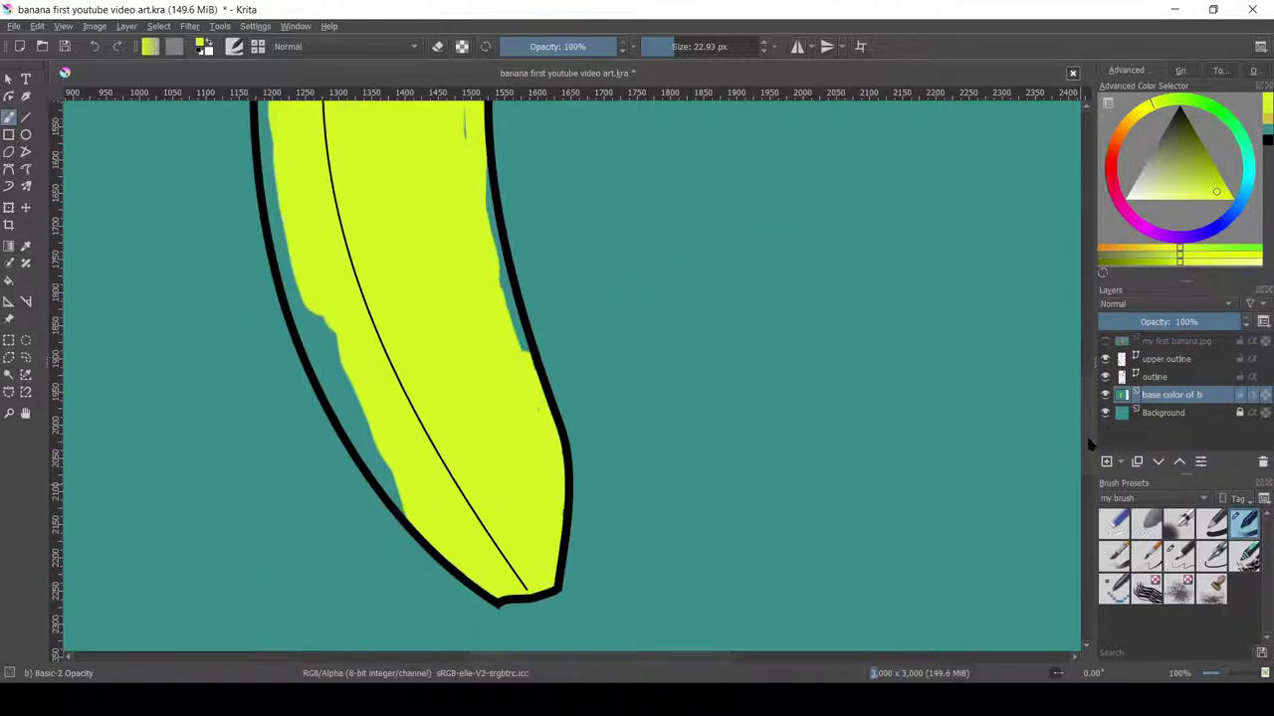
scroll(525, 579, up, 3)
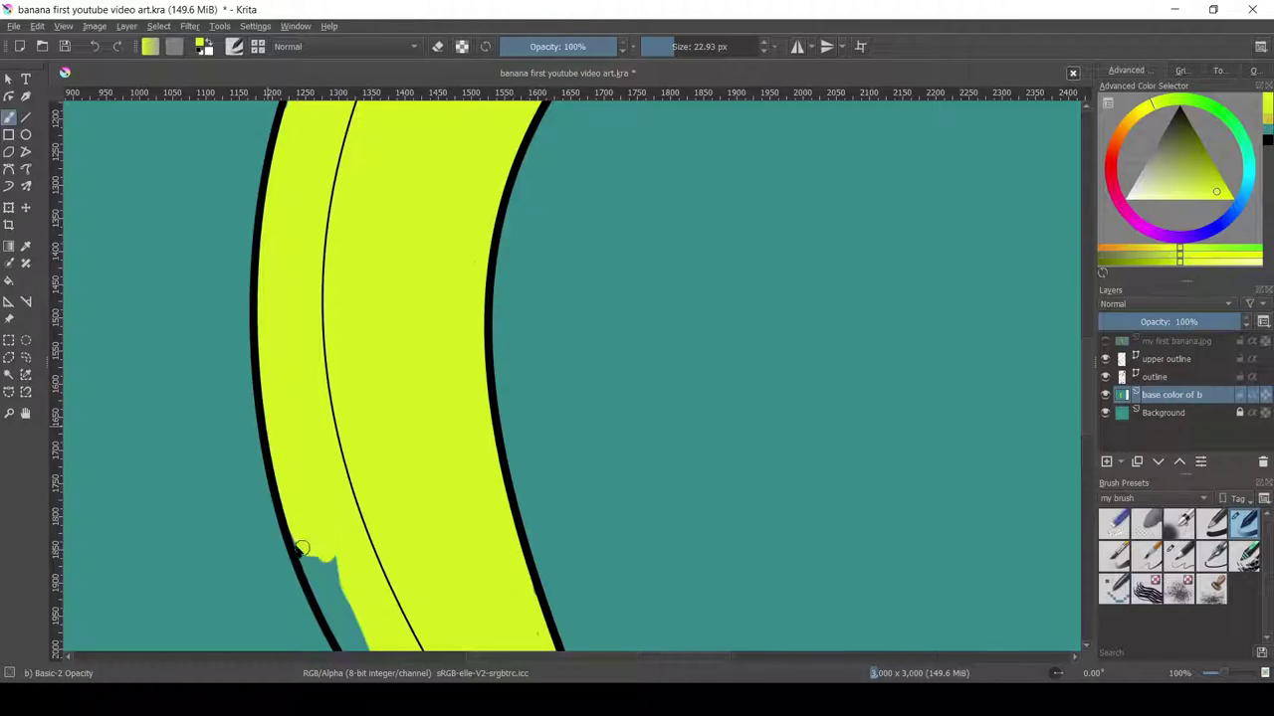
scroll(301, 549, down, 3)
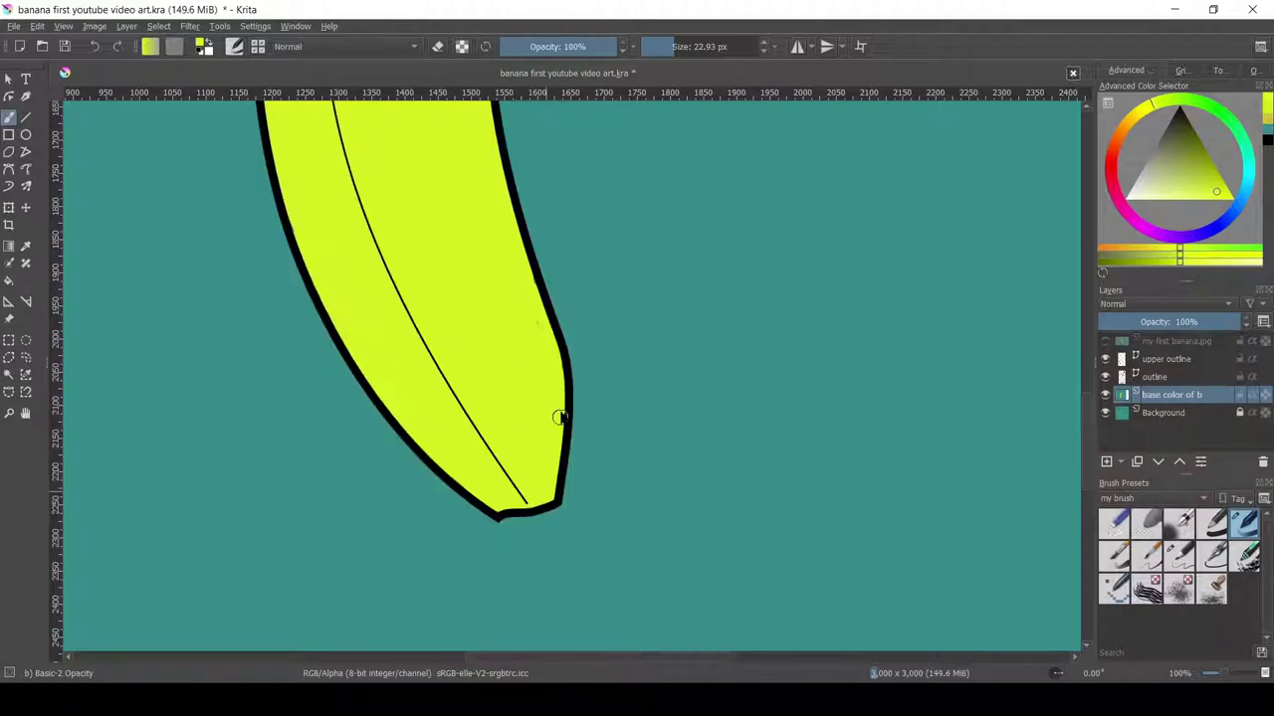
scroll(560, 417, up, 6)
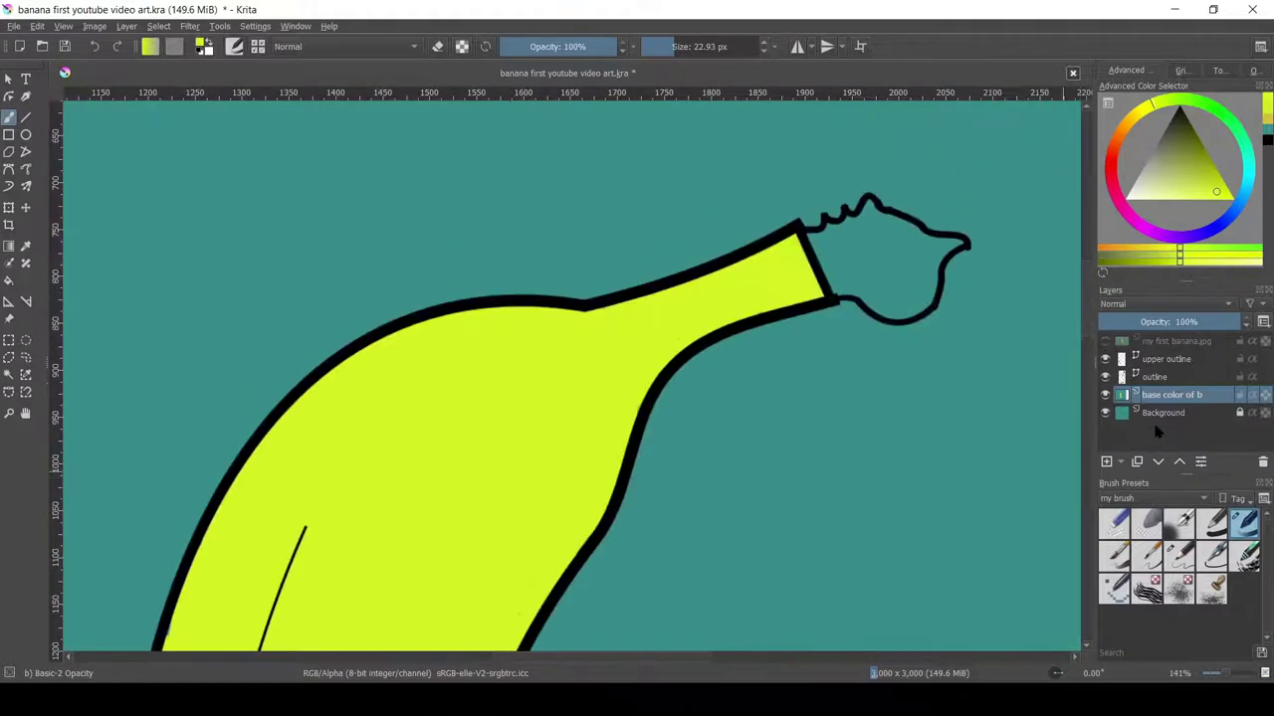
key(ctrl+j)
double_click(1199, 395)
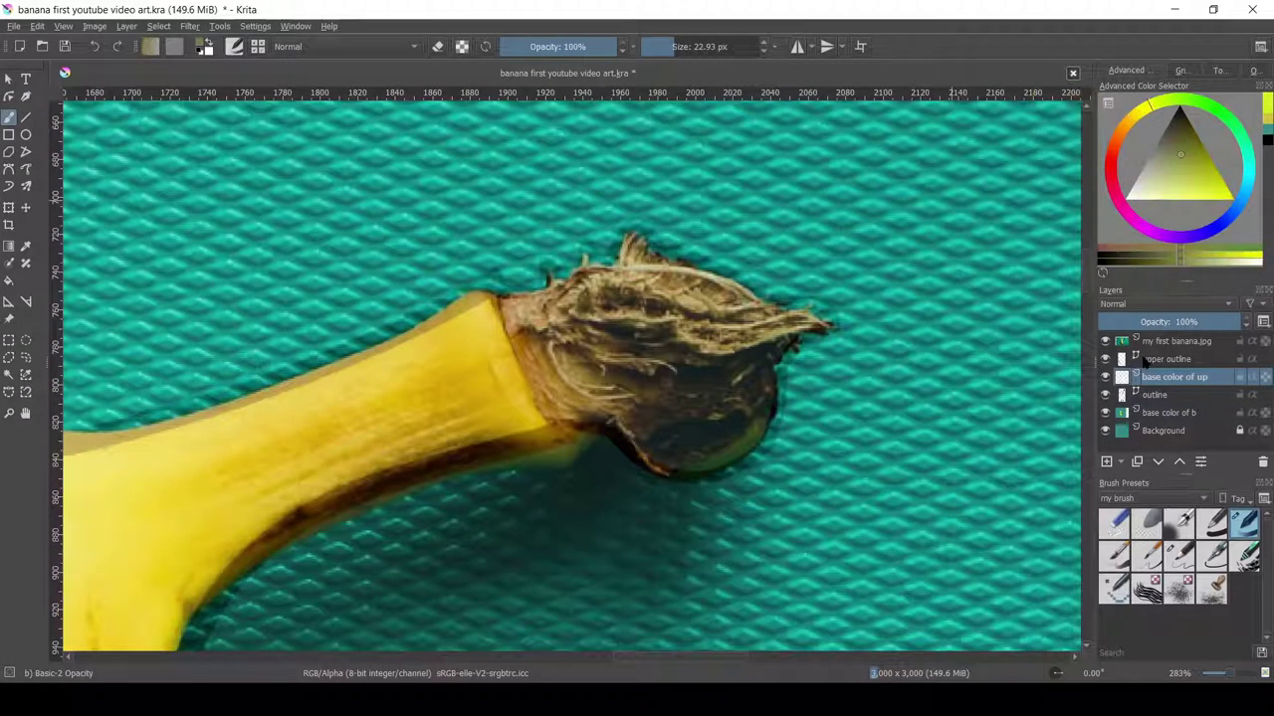
- Paint the stem tip ochre brown, filling up to where it meets the banana
mouse_move(582, 321)
mouse_down()
mouse_move(637, 310)
mouse_move(710, 441)
mouse_up()
click(1127, 124)
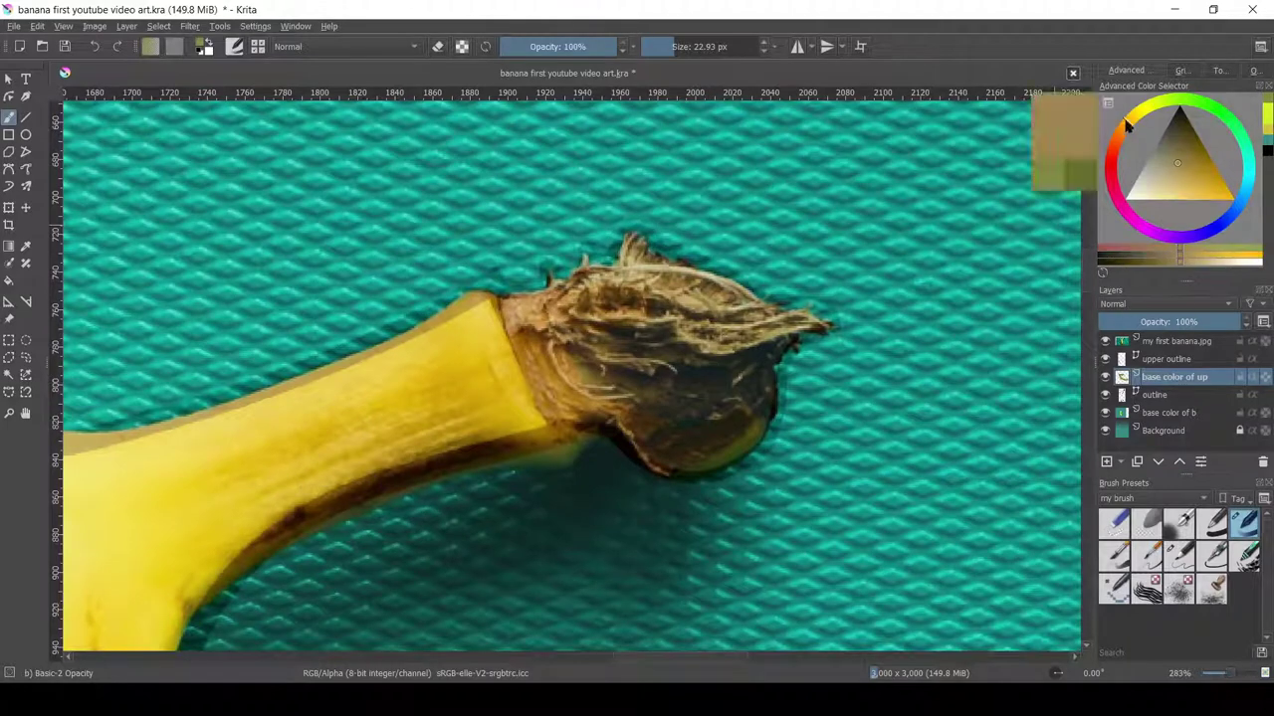
click(1105, 341)
mouse_move(605, 350)
mouse_down()
mouse_move(708, 398)
mouse_move(648, 384)
mouse_move(731, 466)
mouse_up()
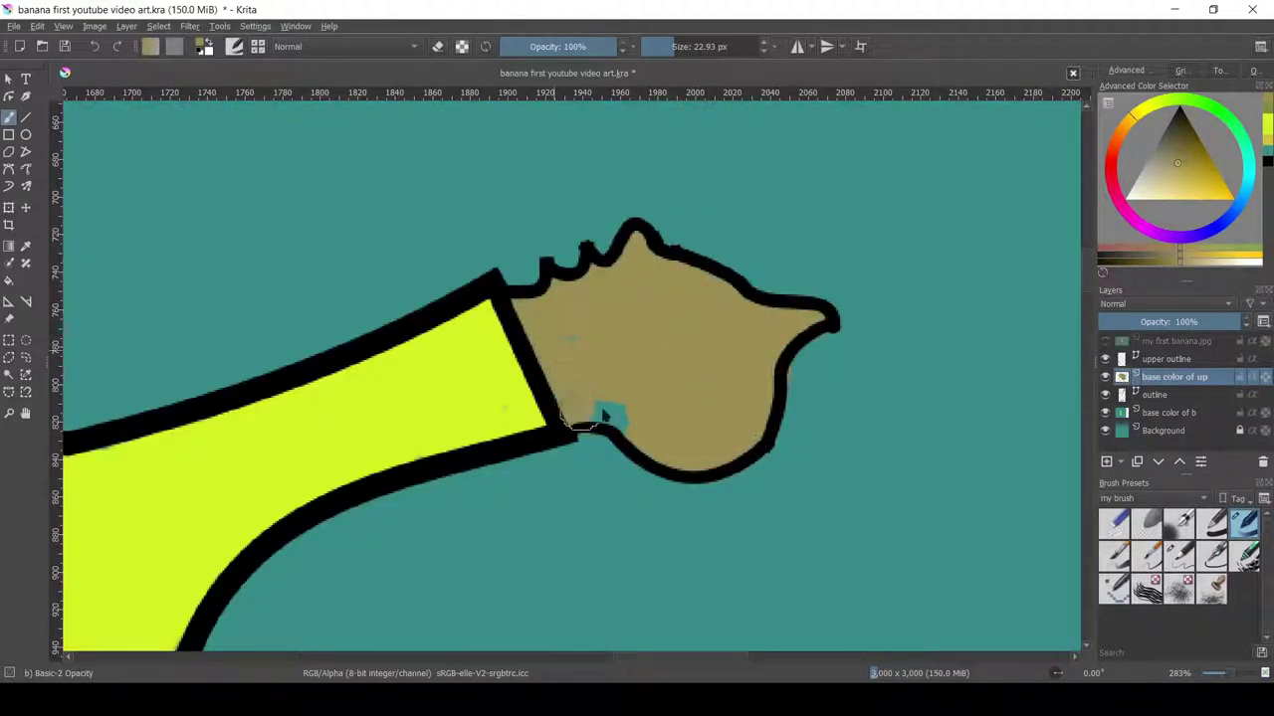
drag(602, 416, 491, 406)
- Create a Quick Clipping Group so a new texture layer clips to the yellow base
key(e)
scroll(860, 373, down, 10)
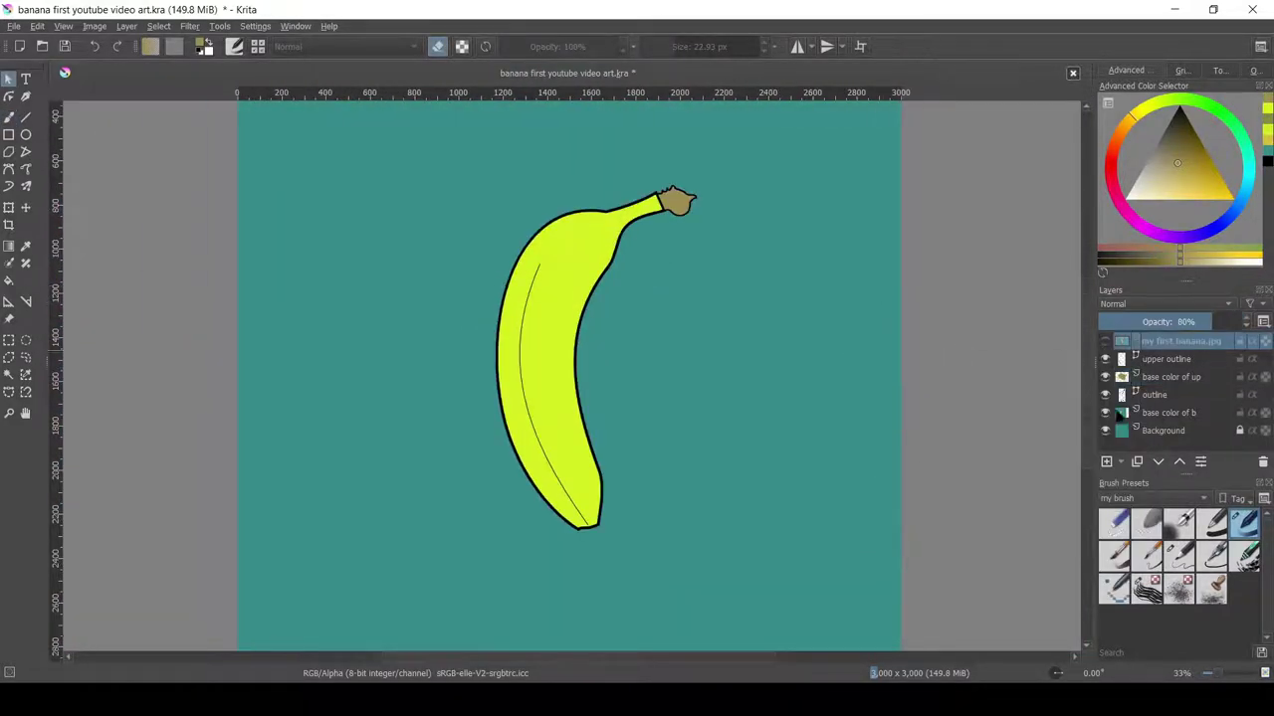
right_click(1159, 416)
click(989, 302)
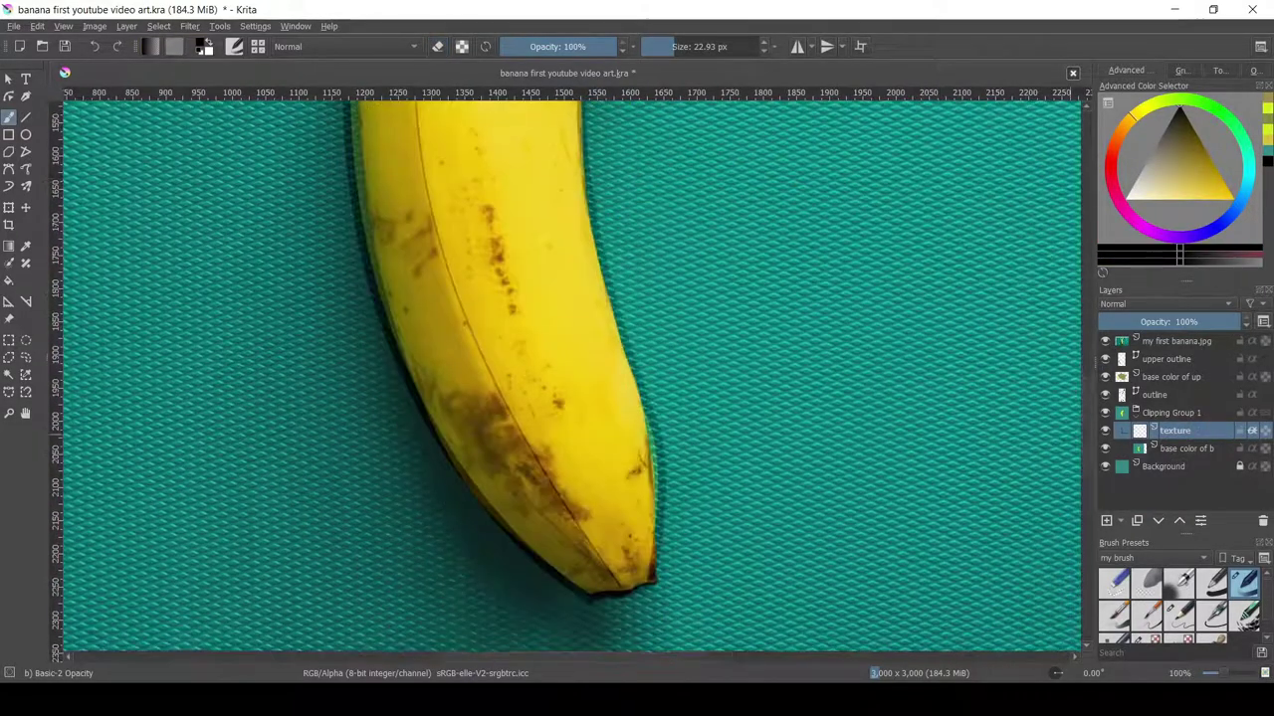
- Add a brush from the Textures set to the 'my brush' tag
click(1154, 558)
click(1151, 498)
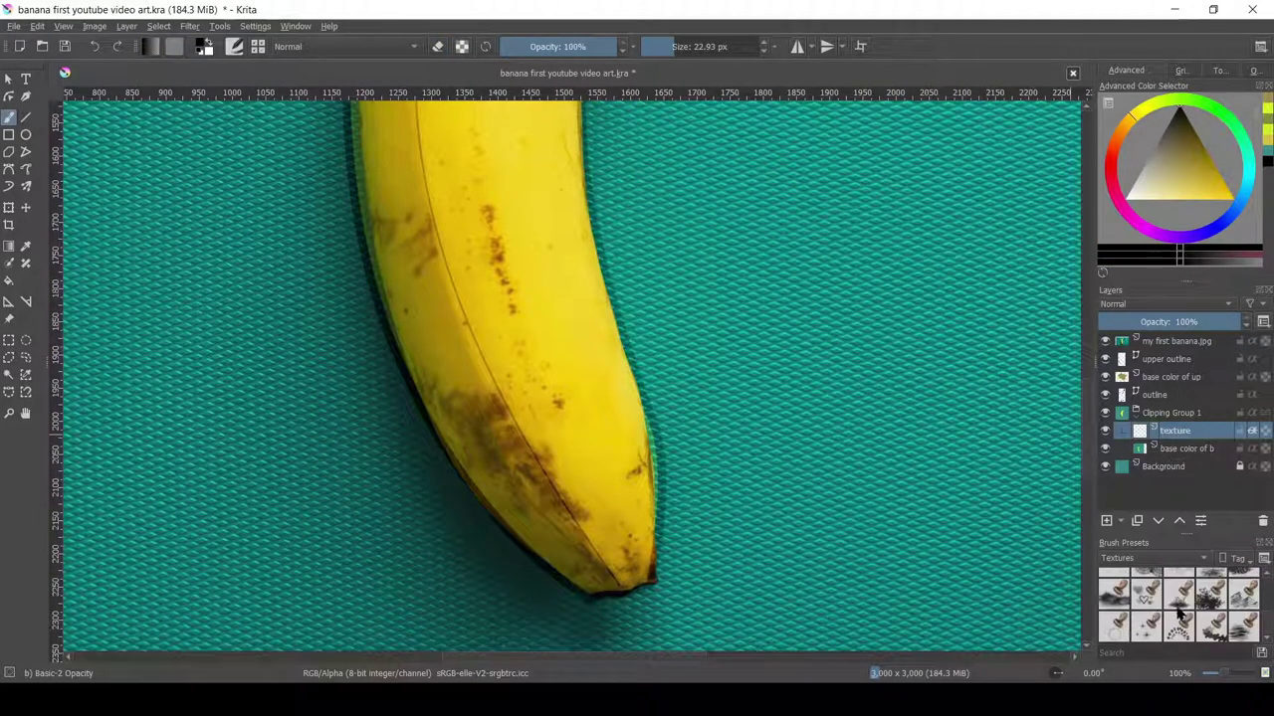
scroll(1179, 607, down, 2)
right_click(1119, 581)
click(1028, 658)
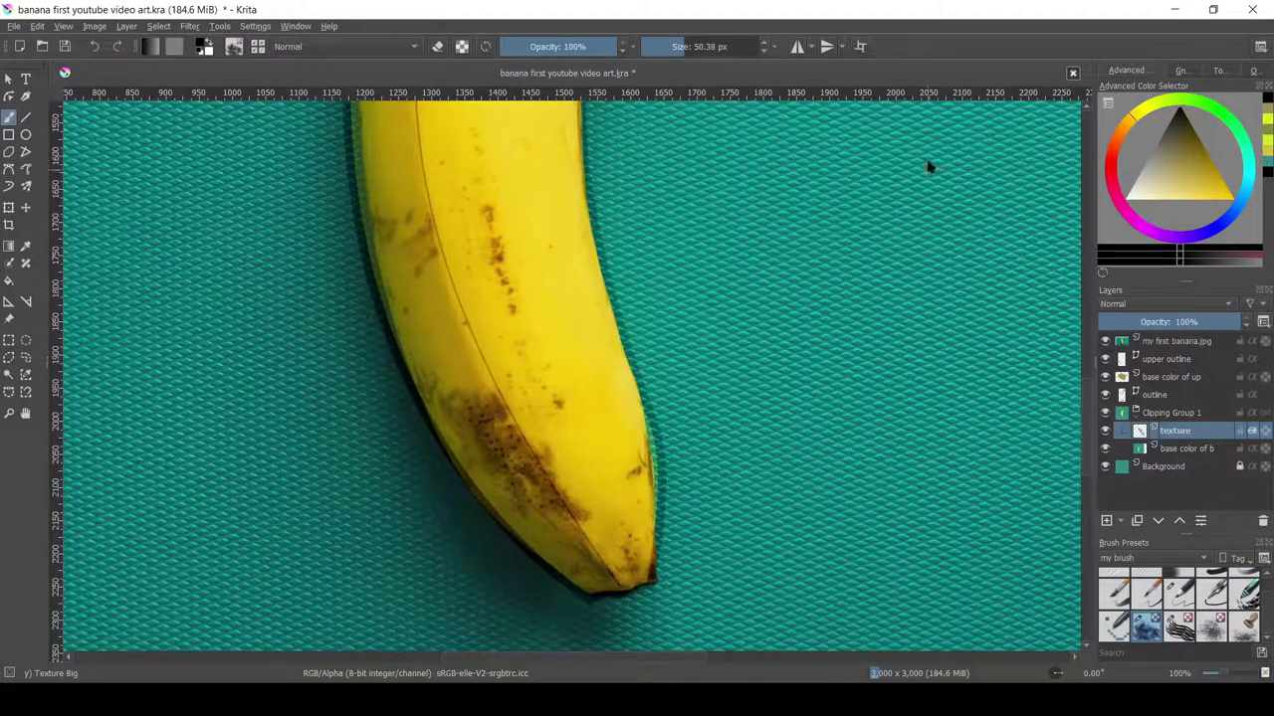
- Test a dark spray texture stroke and opacity, undo it, and pick a stamp texture brush
click(713, 46)
click(505, 424)
click(1211, 627)
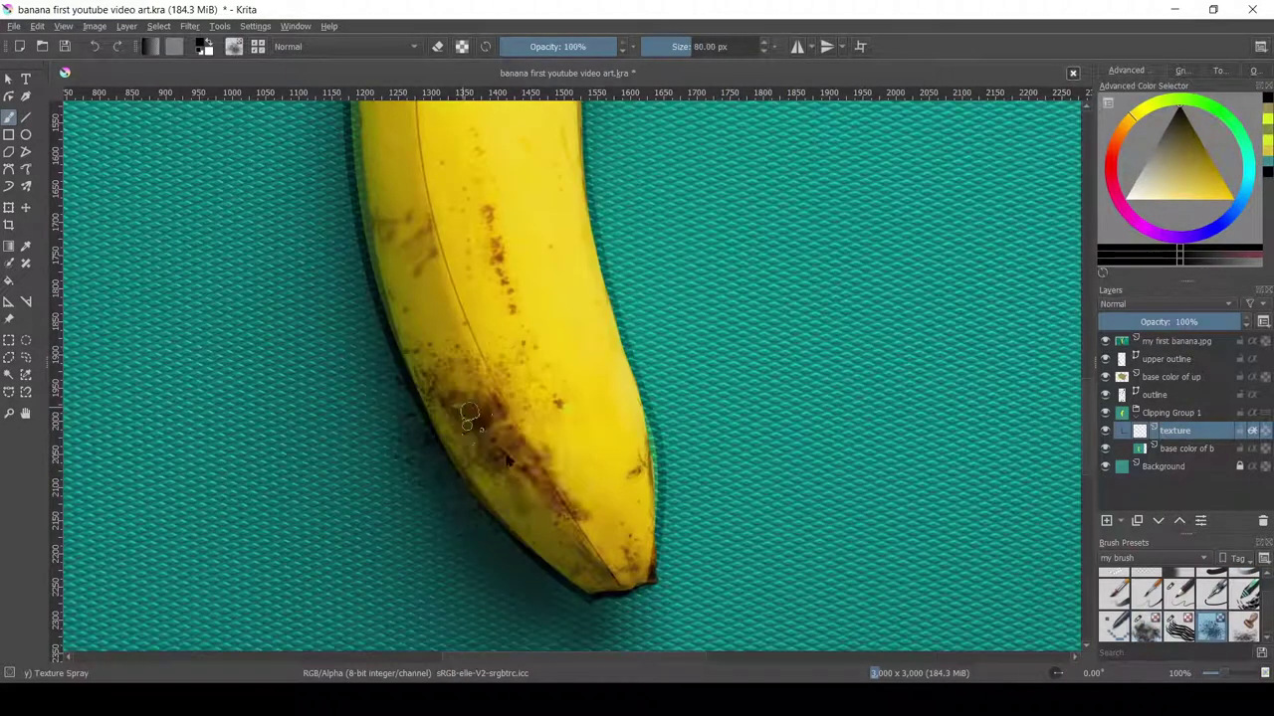
drag(438, 373, 597, 528)
click(1105, 342)
mouse_move(1215, 322)
mouse_down()
mouse_move(1176, 321)
mouse_move(1259, 333)
mouse_up()
key(ctrl+z)
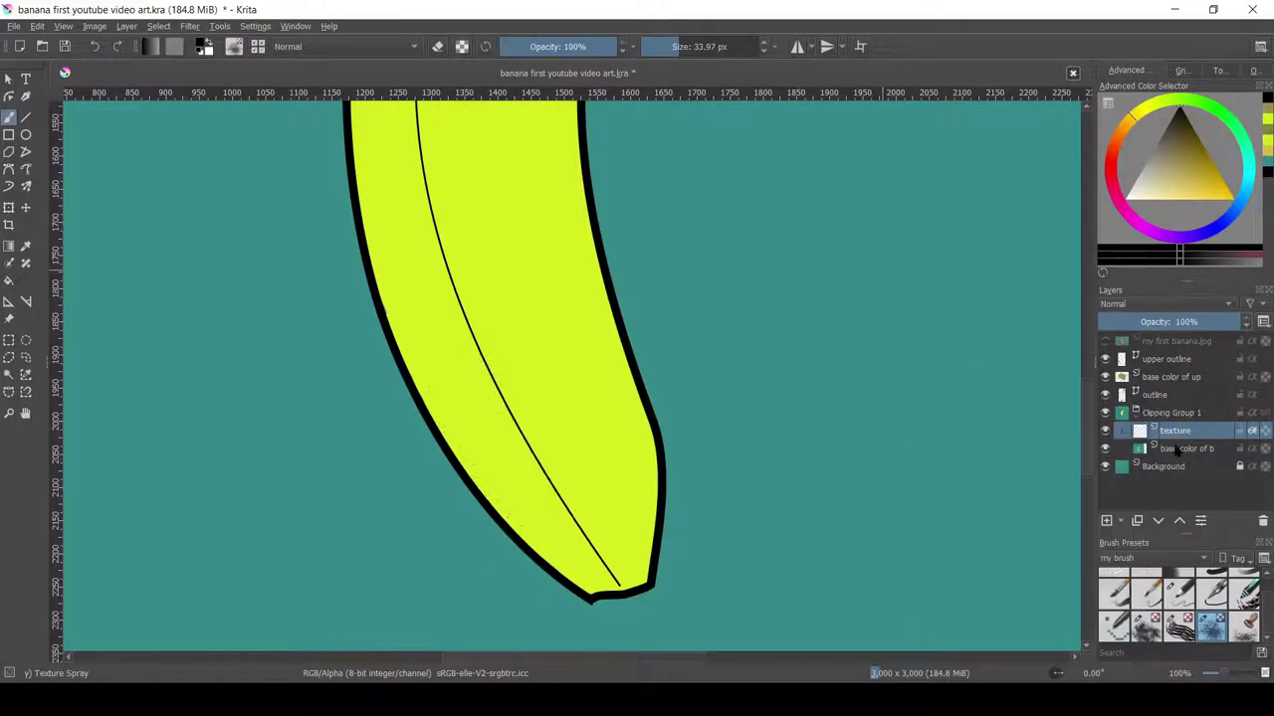
click(1105, 341)
click(1244, 625)
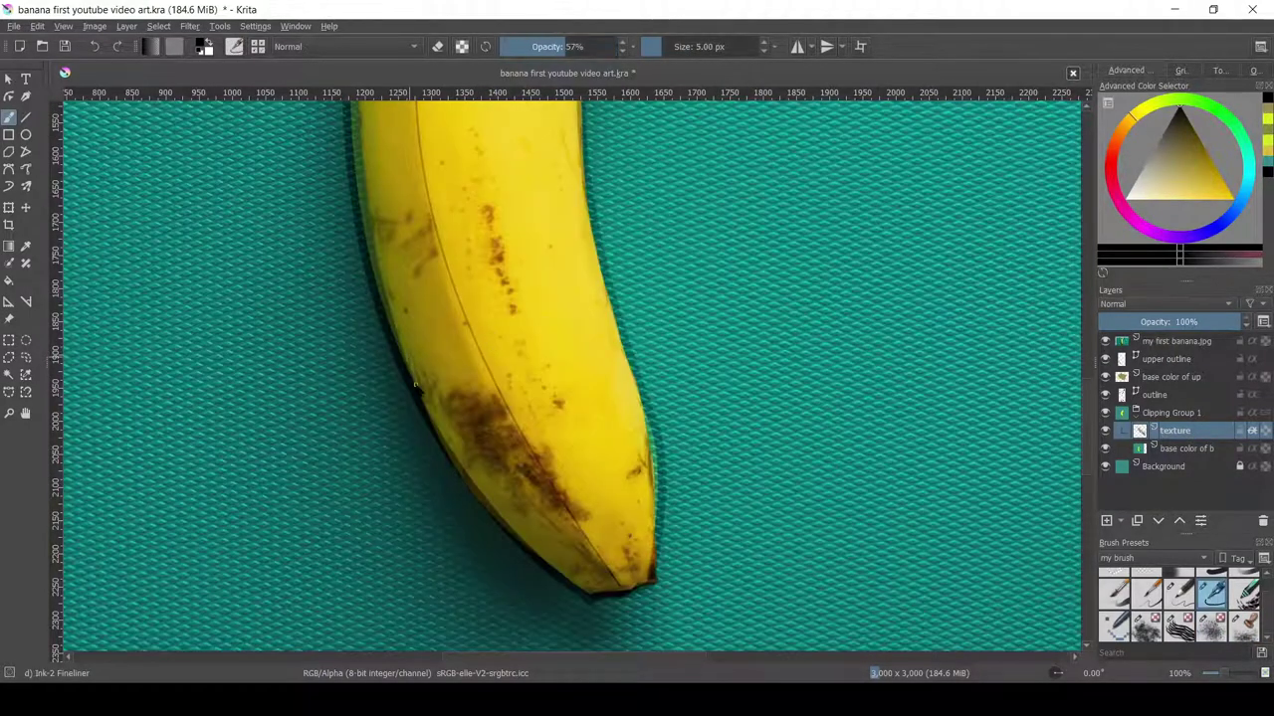
click(1104, 341)
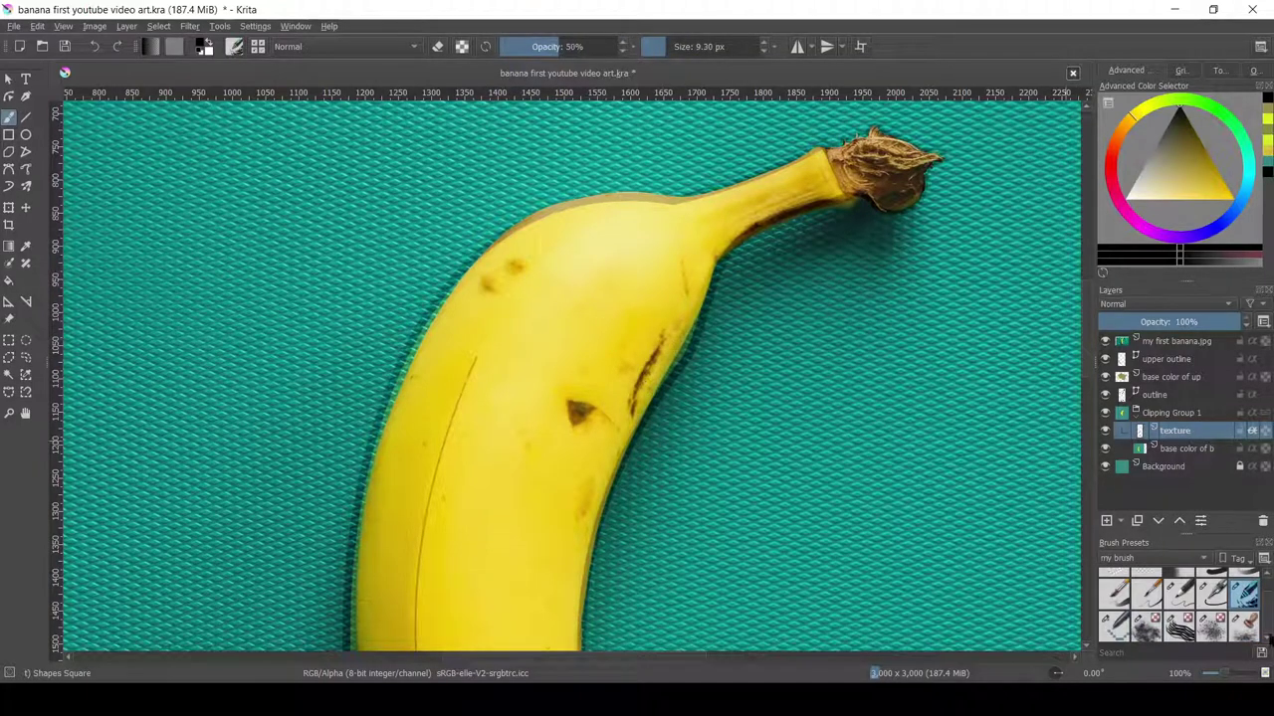
- Set the texture layer to Multiply and undo the last texture changes
click(1104, 341)
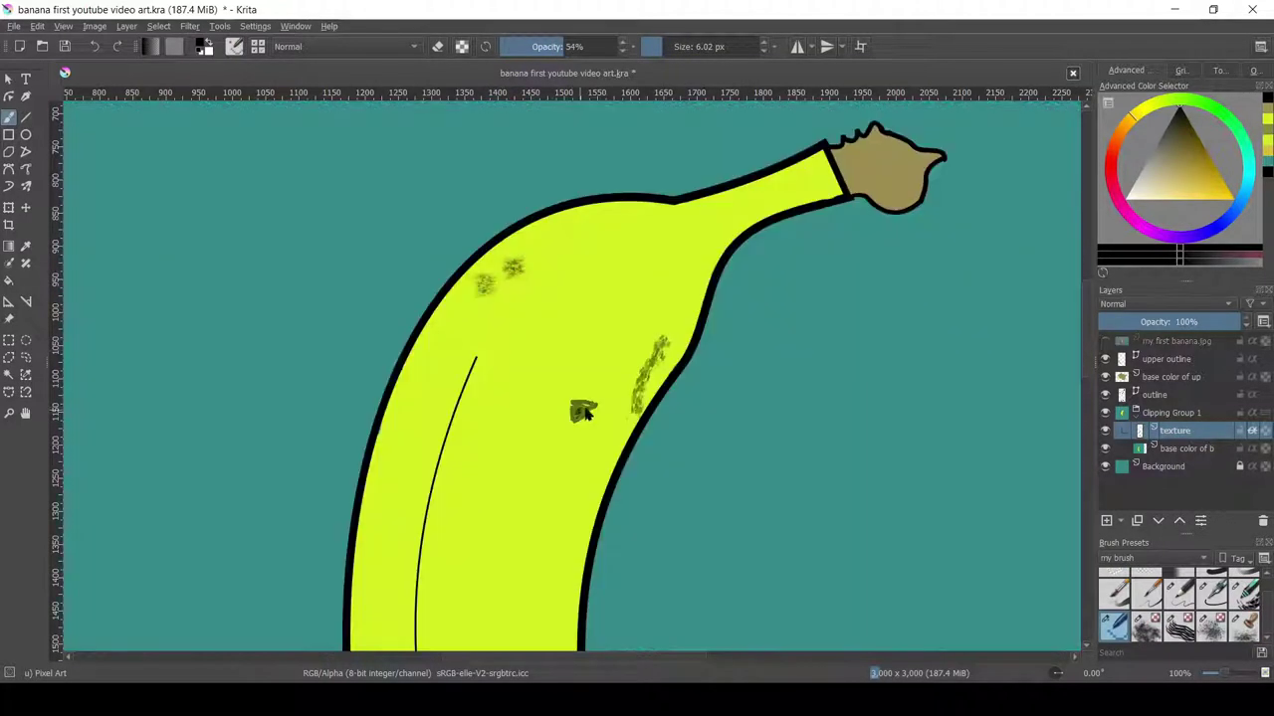
scroll(575, 426, down, 4)
scroll(682, 453, up, 5)
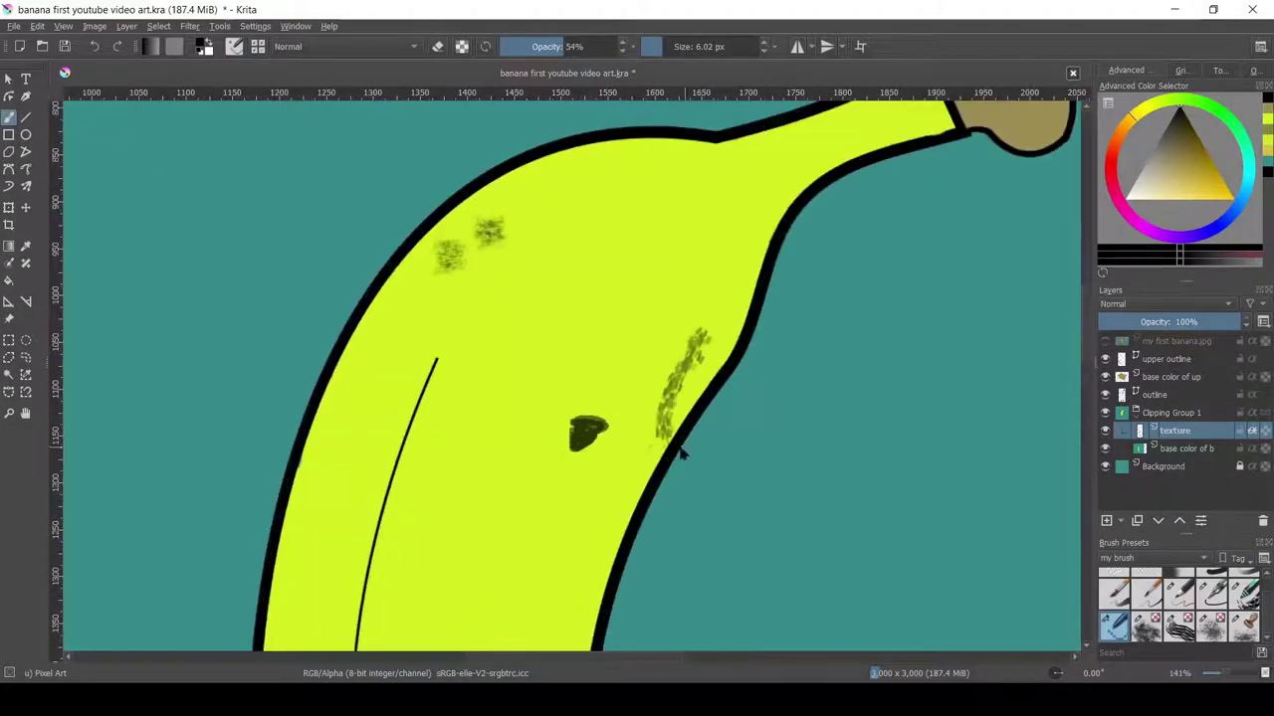
click(1169, 304)
click(1154, 418)
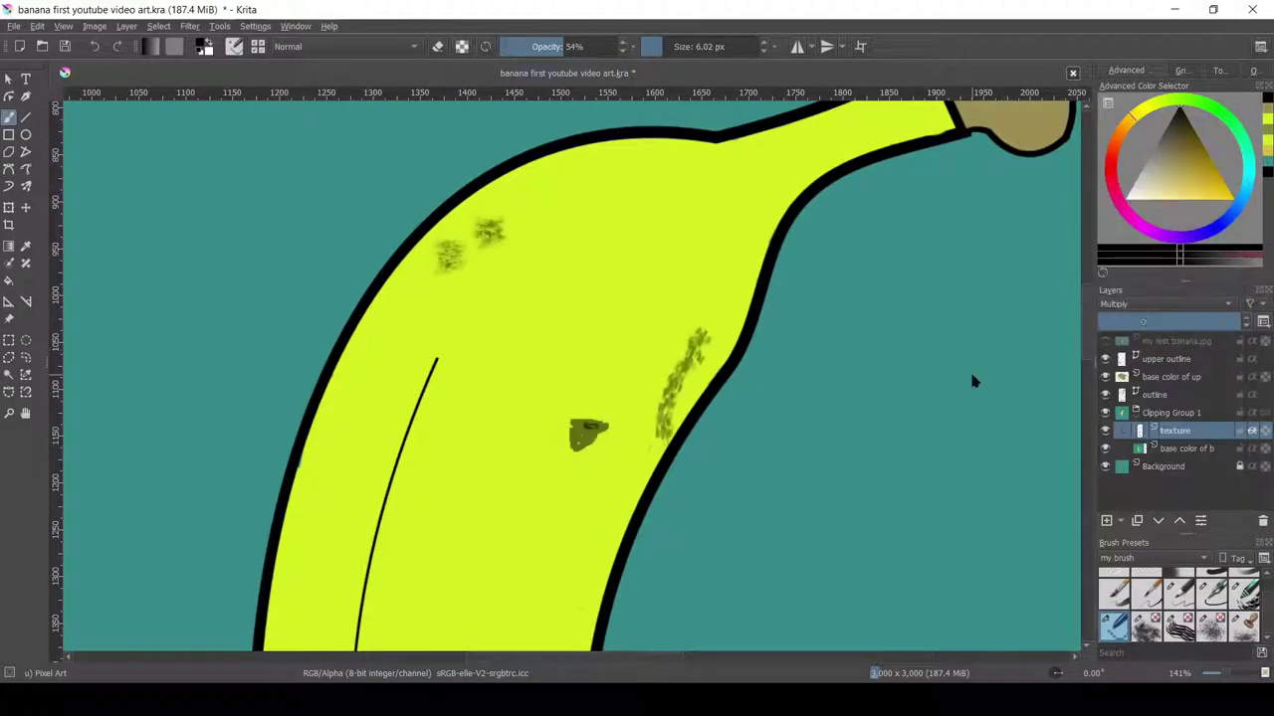
scroll(975, 378, down, 3)
scroll(919, 342, down, 3)
scroll(919, 342, down, 2)
scroll(919, 341, down, 2)
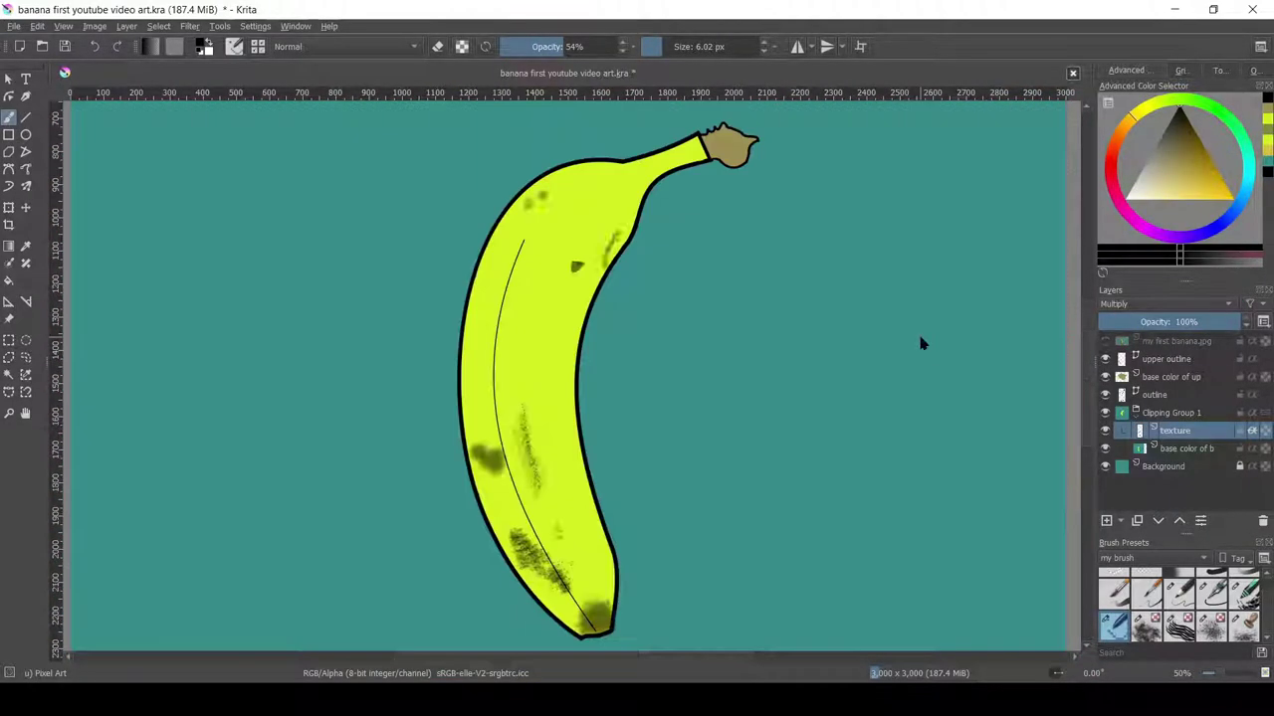
key(ctrl+z)
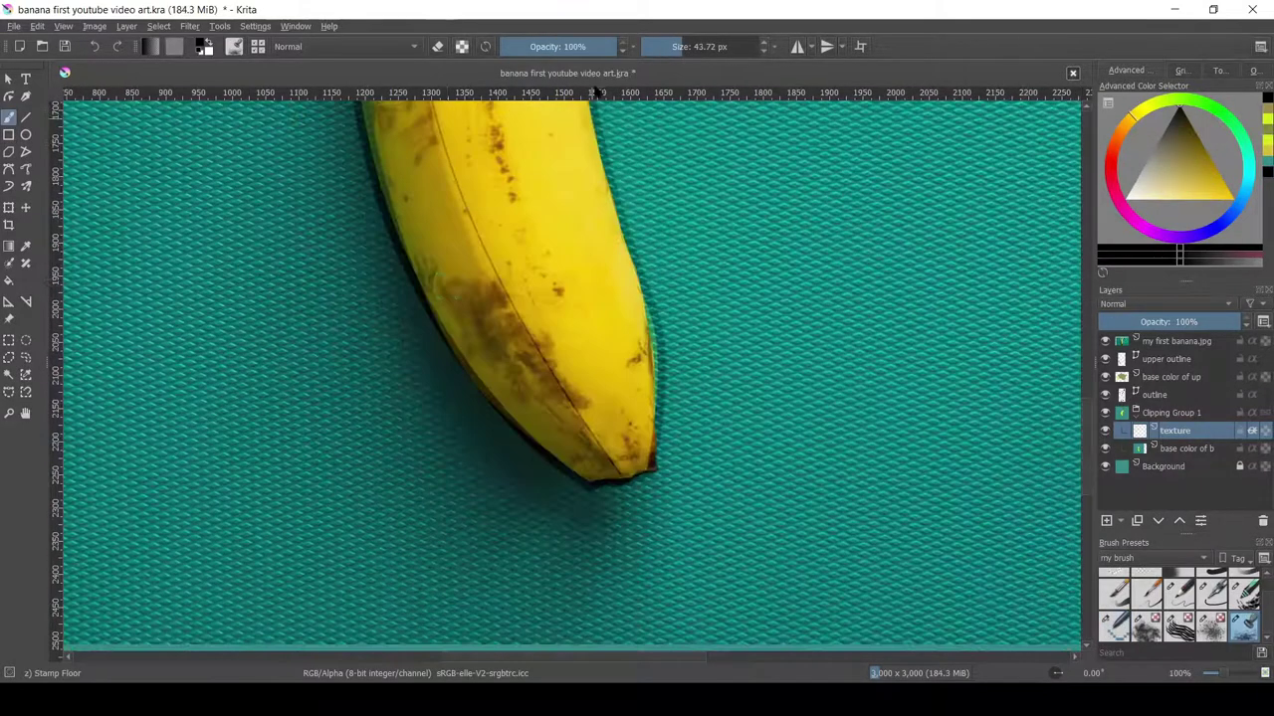
- Raise brush opacity and cycle through Stamp Floor, Shapes Square, Pixel Art and Airbrush Soft brushes
drag(591, 45, 601, 46)
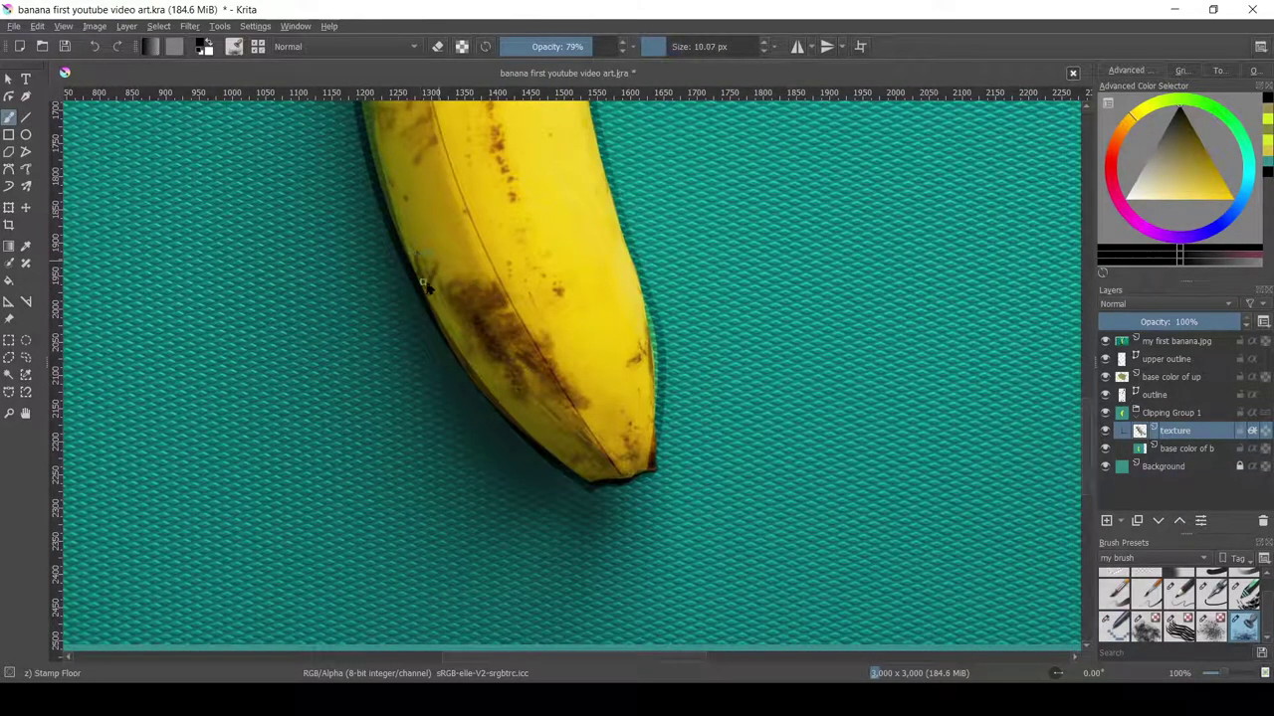
key(slash)
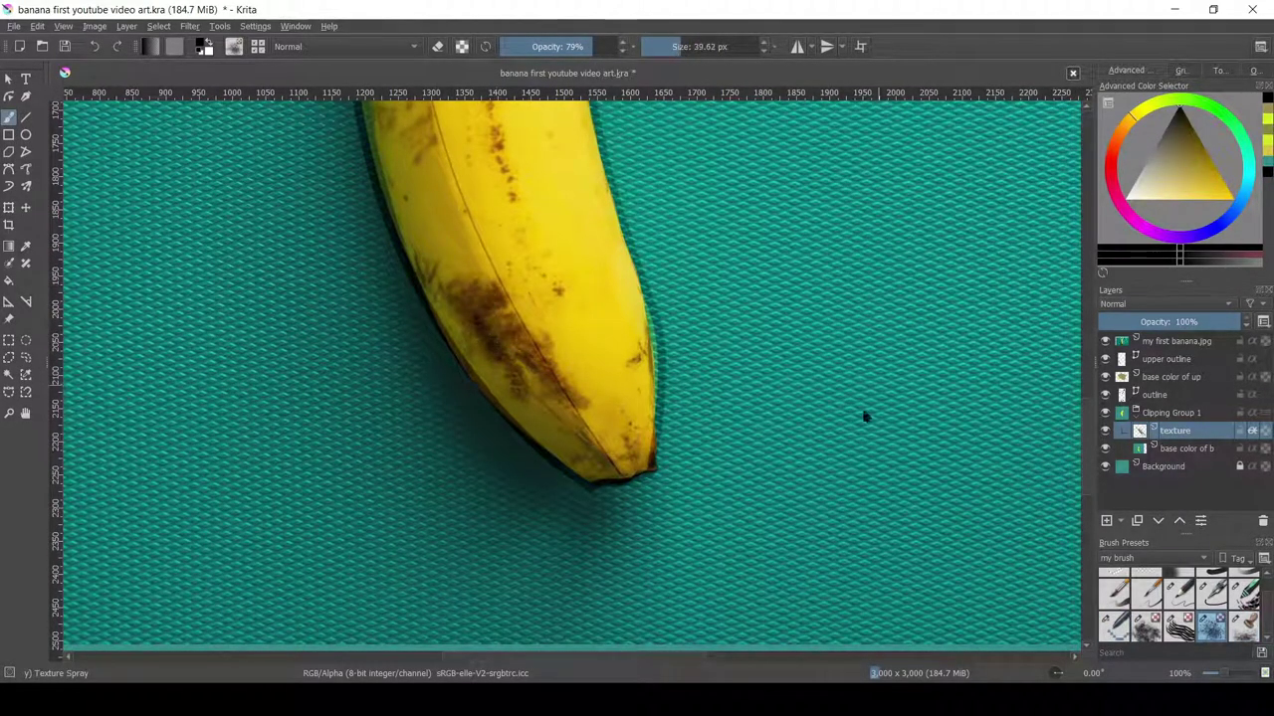
key(slash)
key(slash)
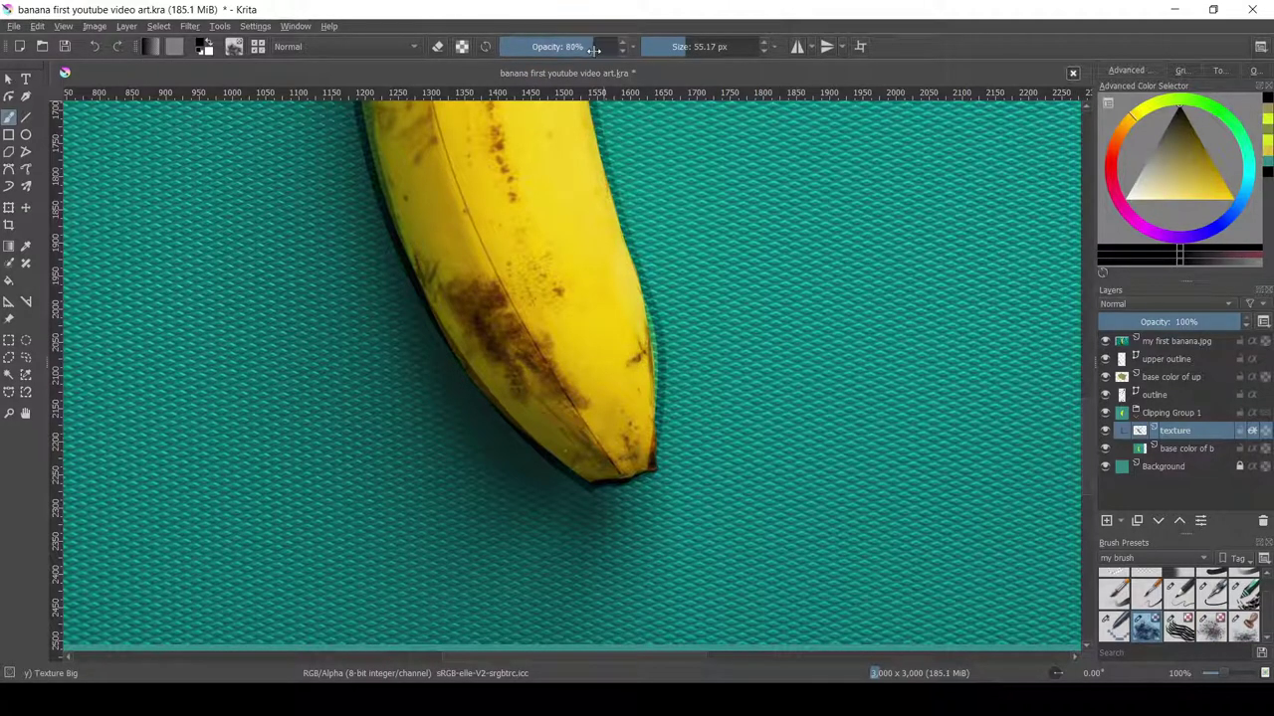
scroll(557, 398, up, 5)
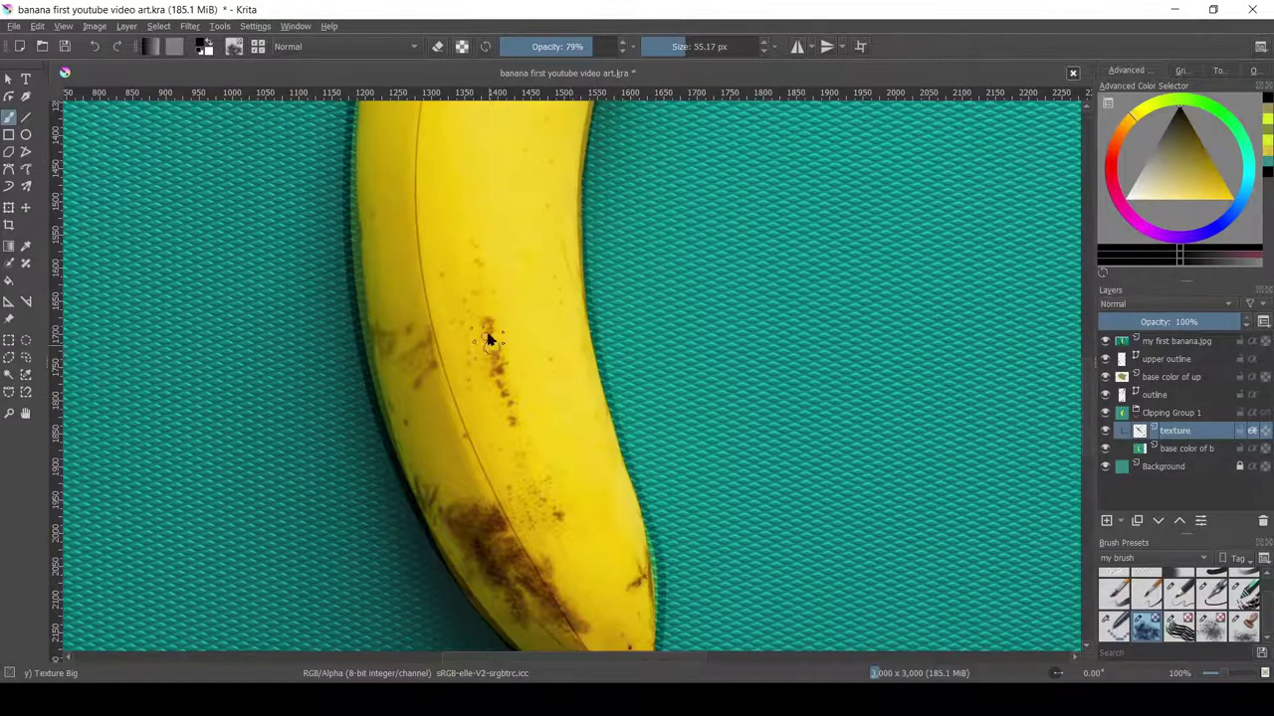
click(1244, 627)
scroll(432, 364, up, 10)
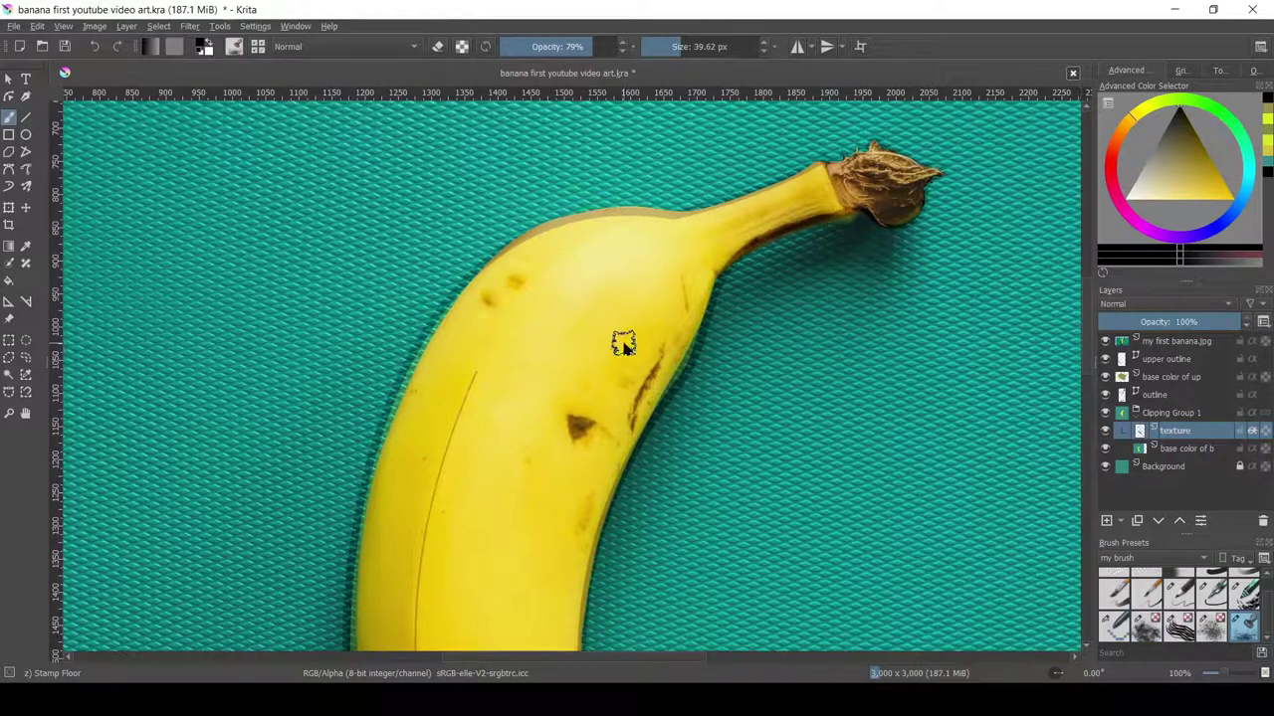
key(slash)
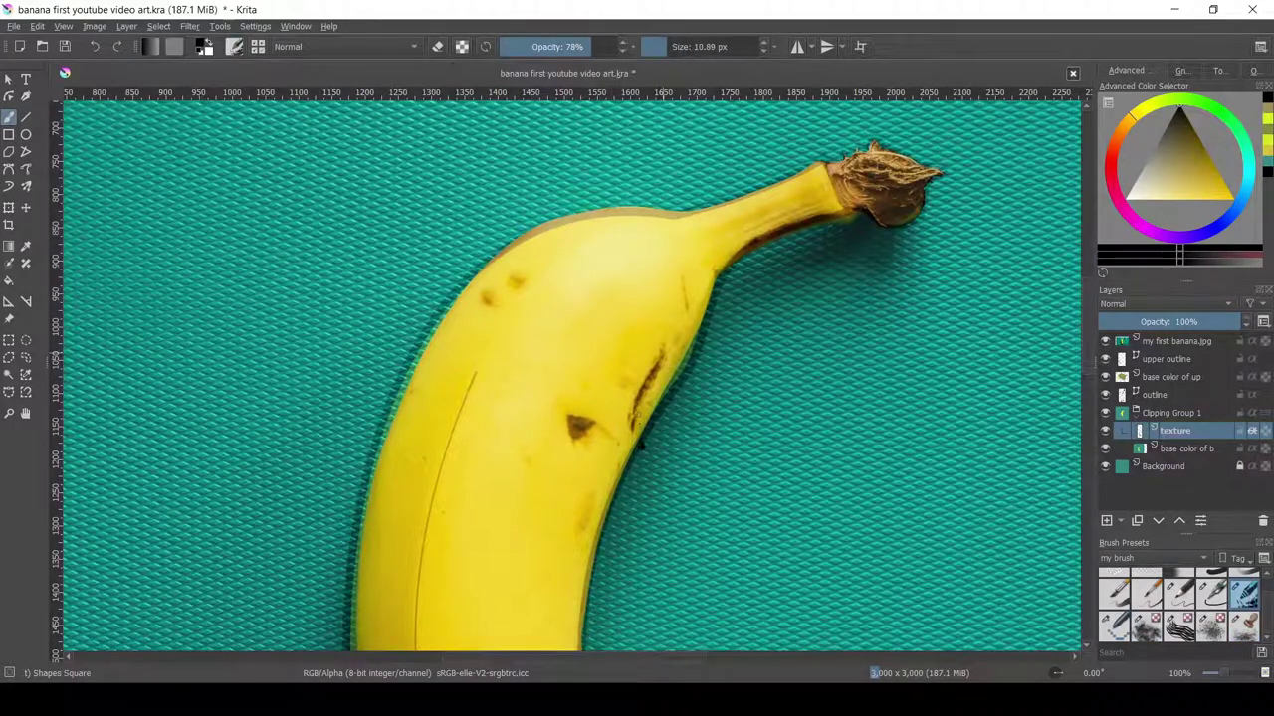
key(period)
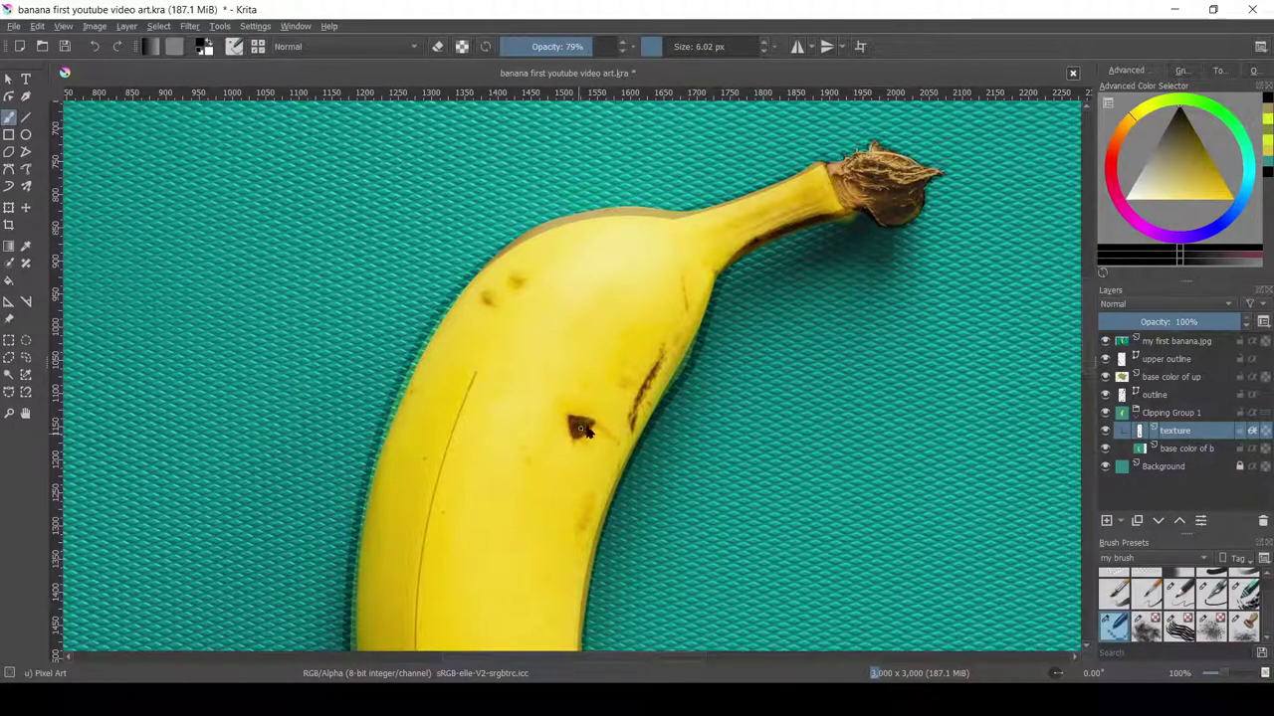
click(1244, 627)
scroll(1084, 298, down, 6)
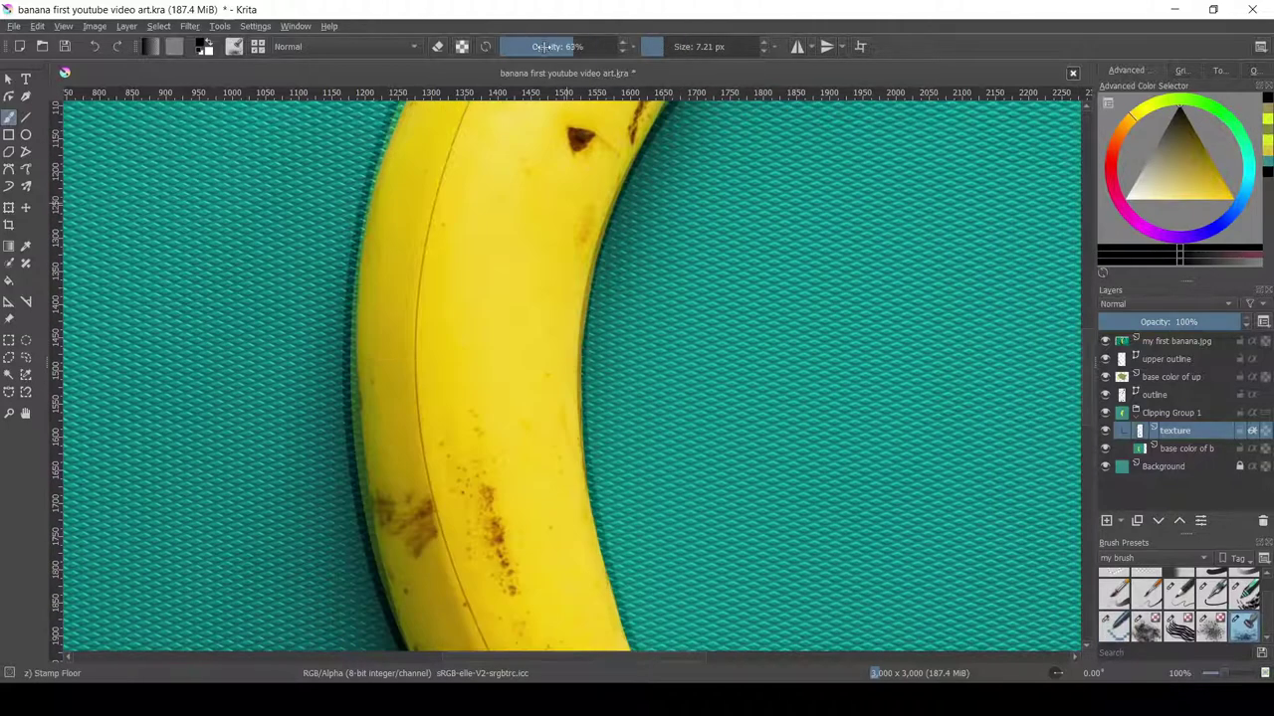
scroll(1088, 348, up, 9)
key(slash)
- Zoom out, compare with the photo, and try Normal blending on the texture layer
click(1105, 341)
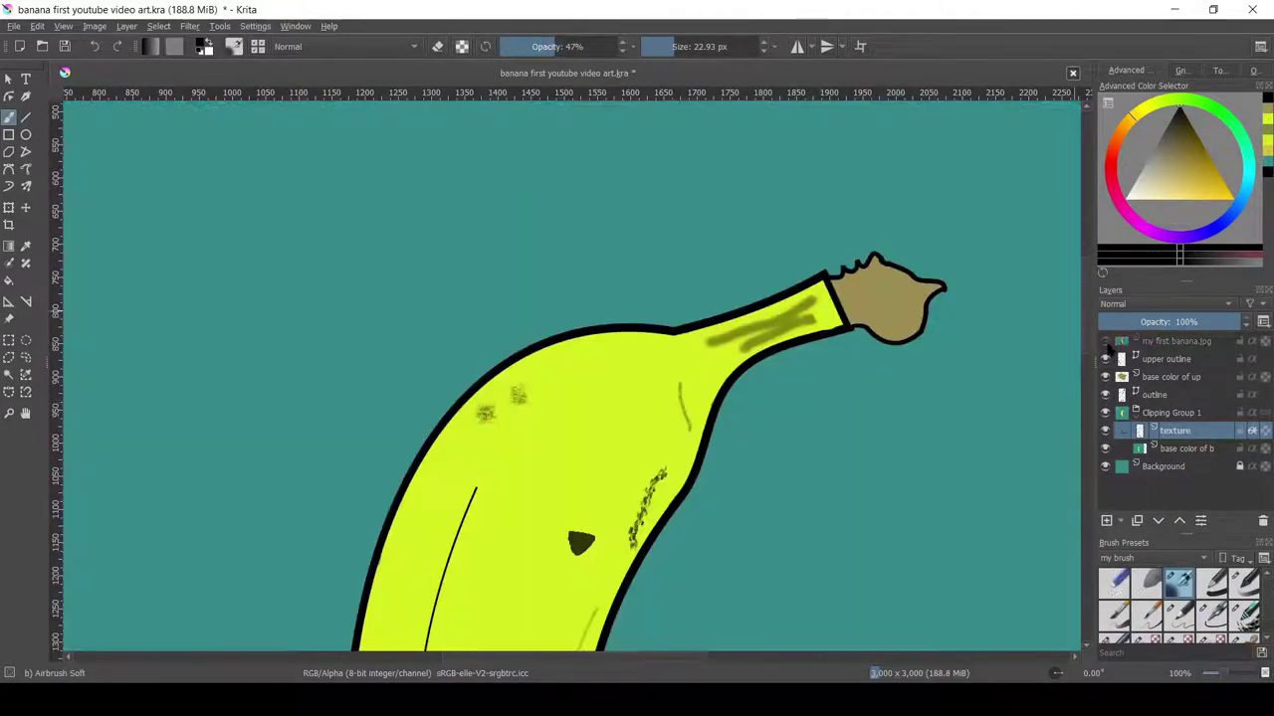
key(minus)
scroll(1089, 354, down, 6)
scroll(1082, 398, up, 4)
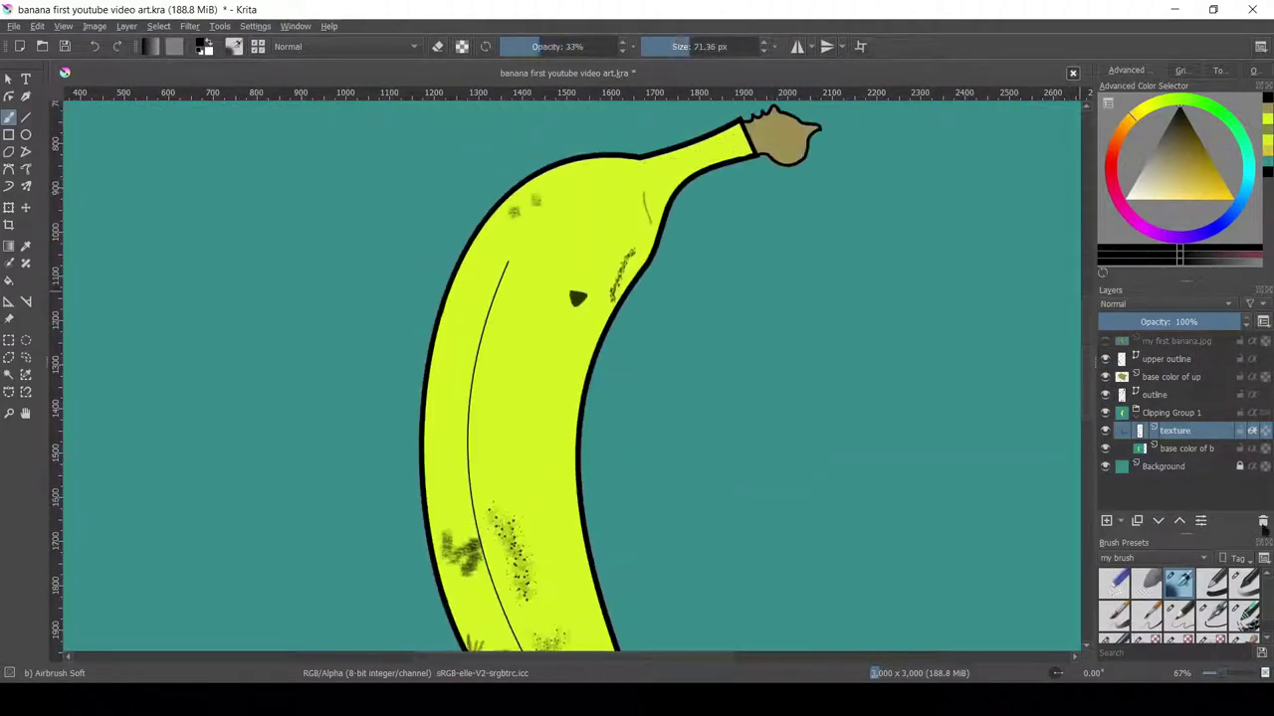
click(1104, 341)
click(1164, 304)
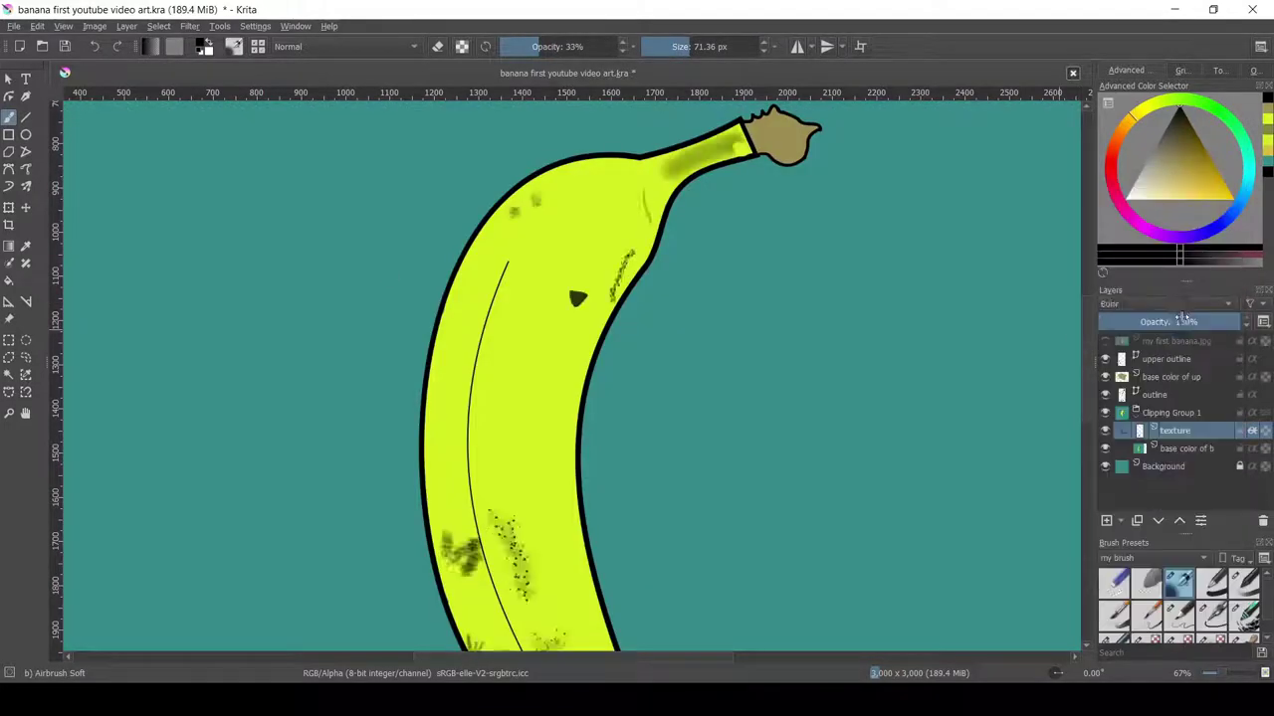
click(1182, 311)
click(1182, 314)
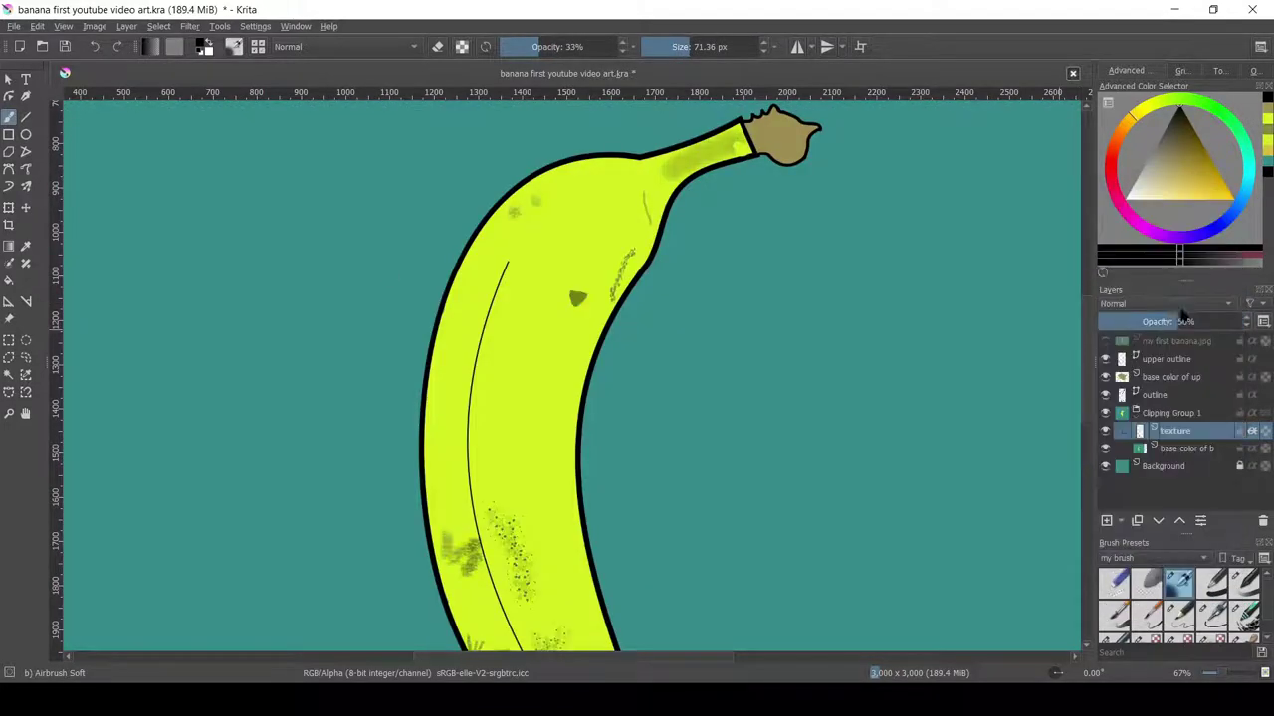
drag(1182, 321, 1249, 322)
- Set the texture layer to Multiply at 78% opacity and return to the Stamp Floor brush
click(1164, 304)
click(1184, 269)
scroll(1082, 411, down, 3)
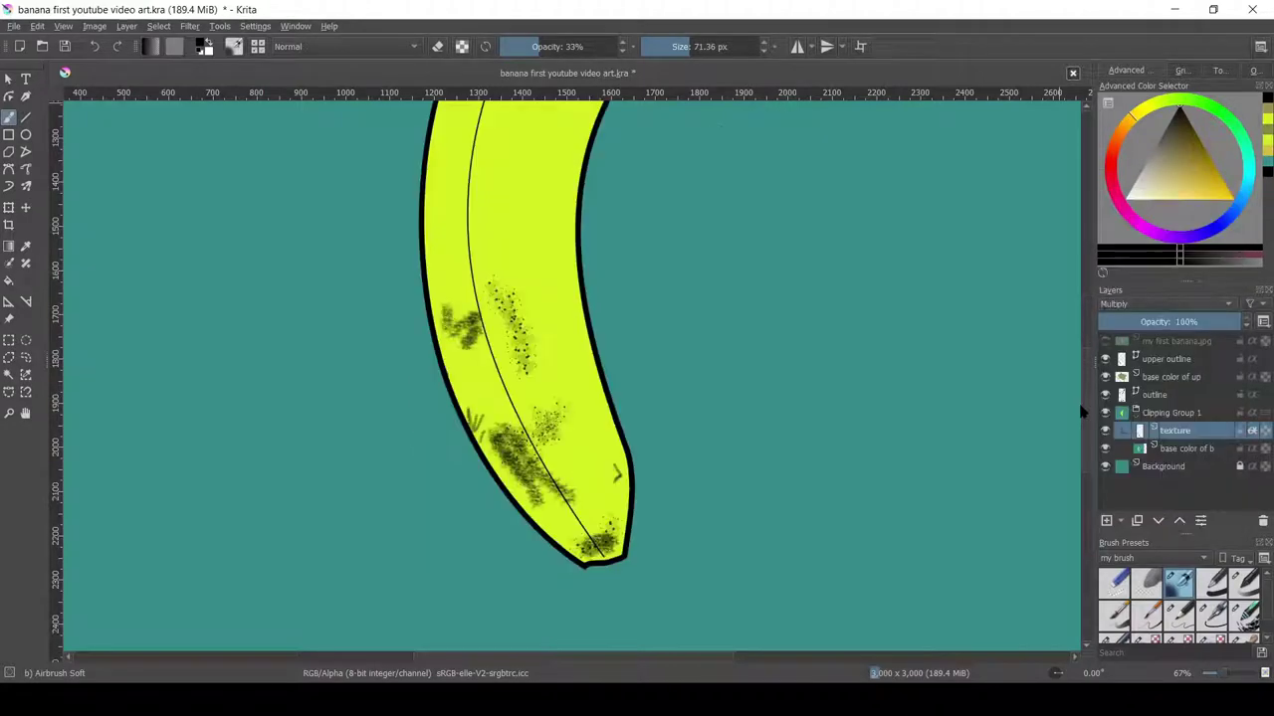
scroll(1070, 398, up, 3)
click(1226, 303)
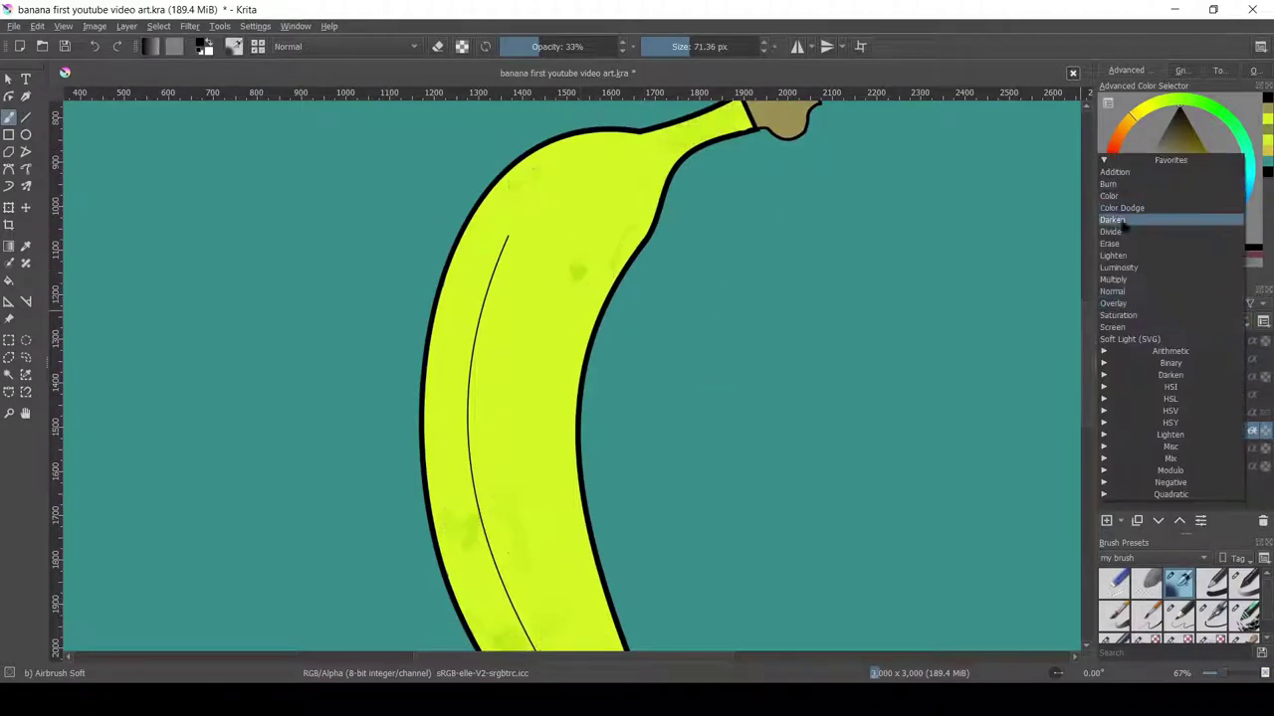
click(1144, 210)
drag(1244, 321, 1208, 322)
scroll(1087, 363, down, 2)
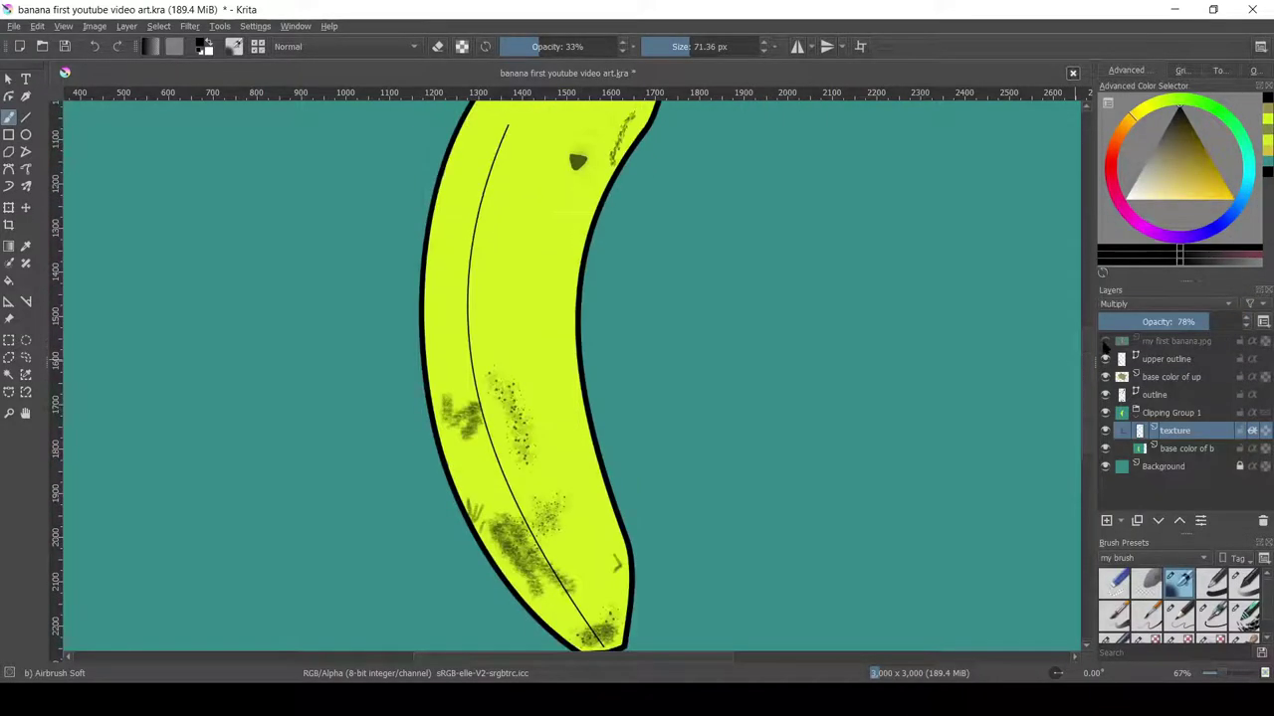
key(slash)
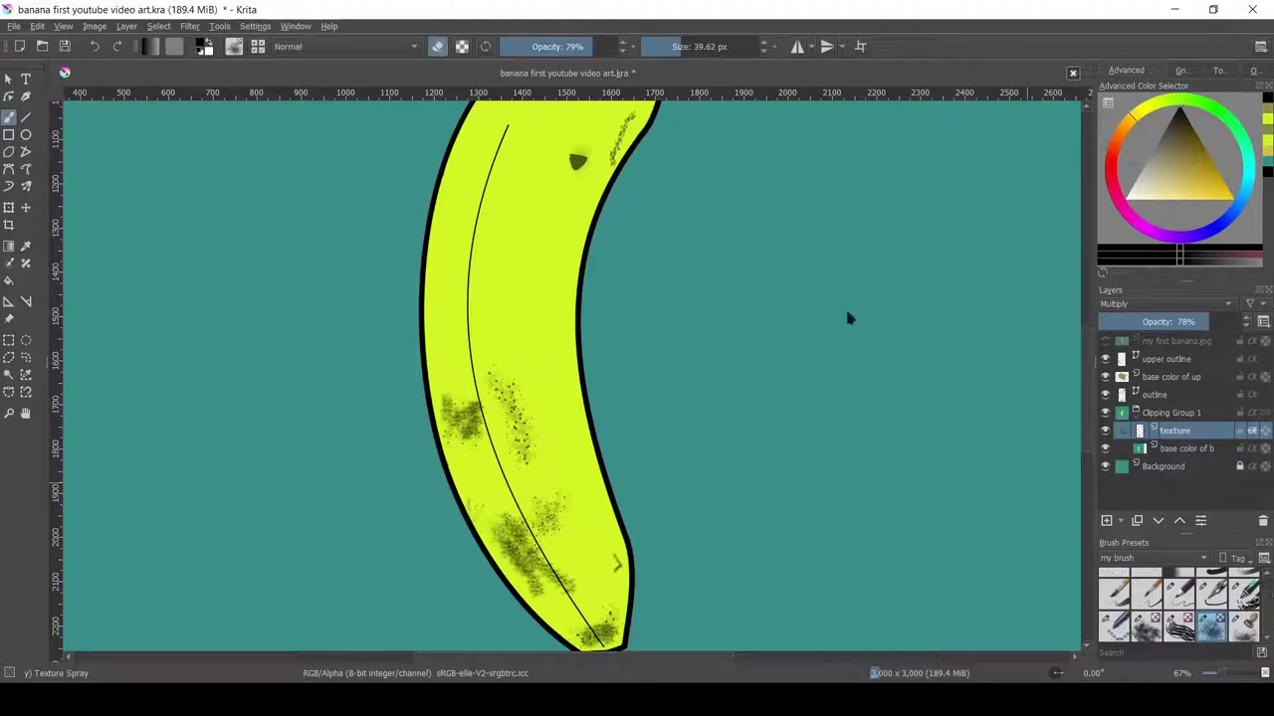
key(slash)
- Spray more speckled texture along the banana's lower end and erase the smudge below its tip
drag(516, 565, 603, 663)
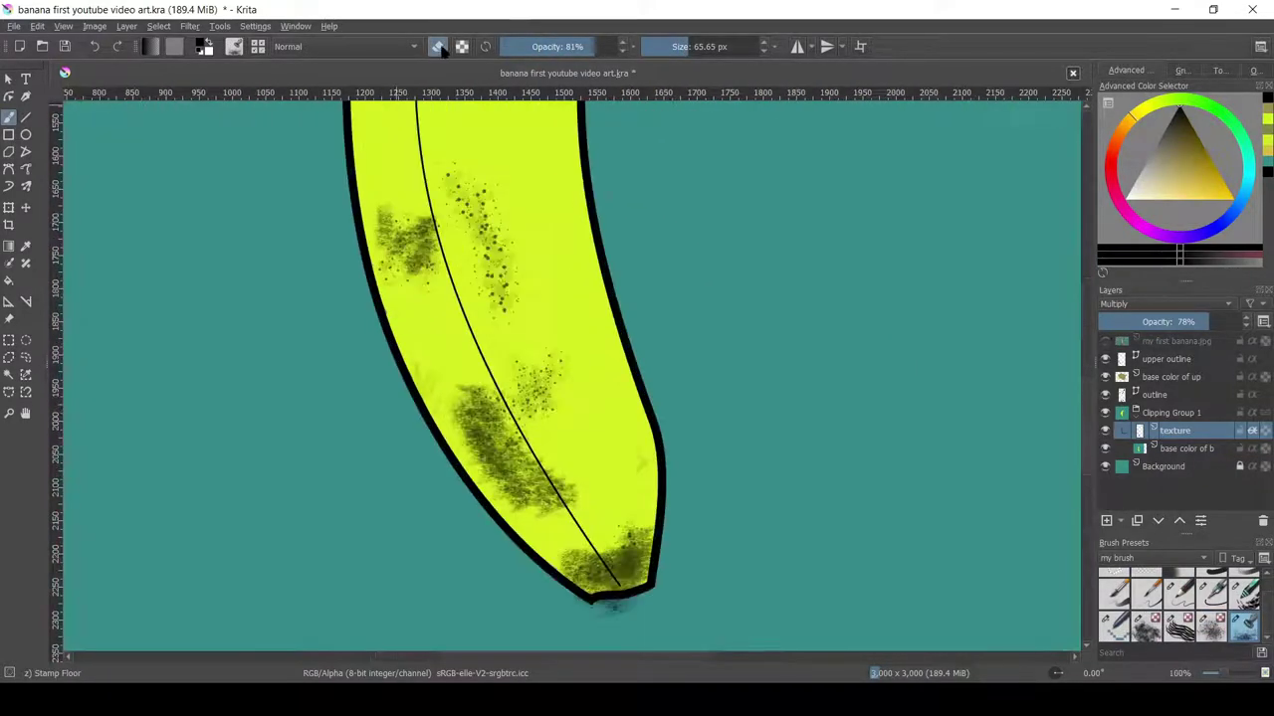
drag(611, 604, 573, 621)
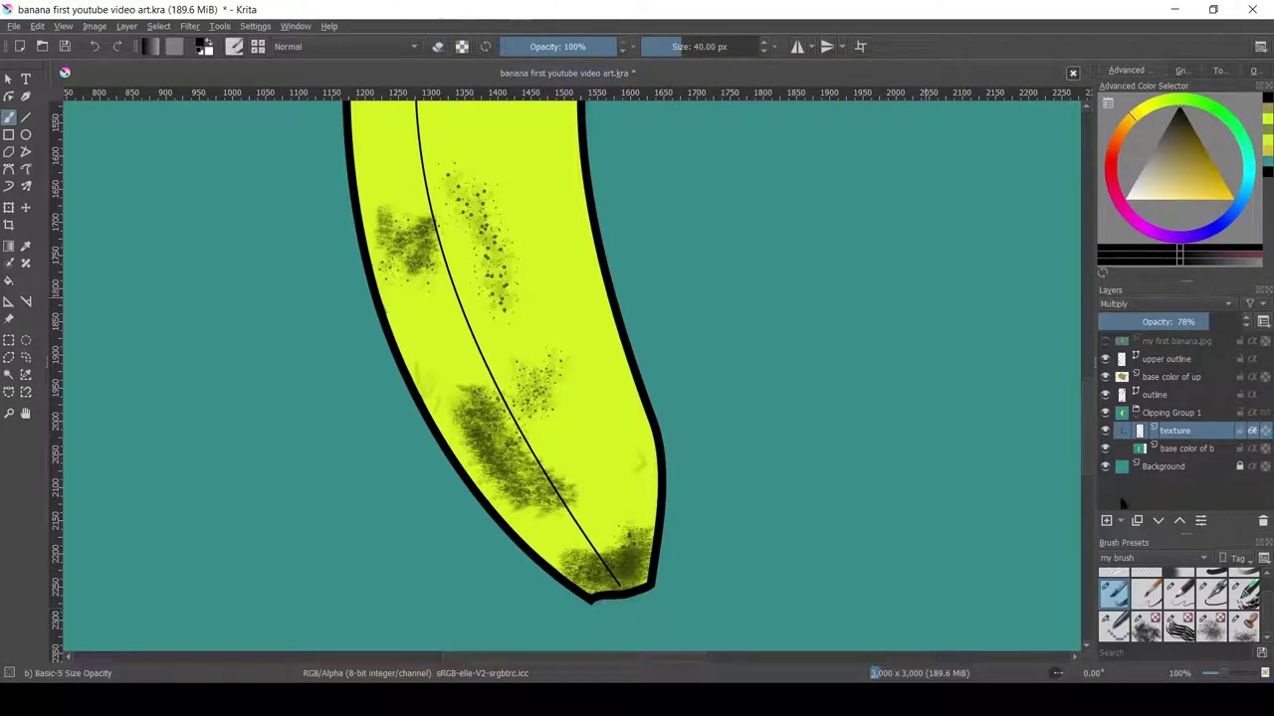
click(1147, 625)
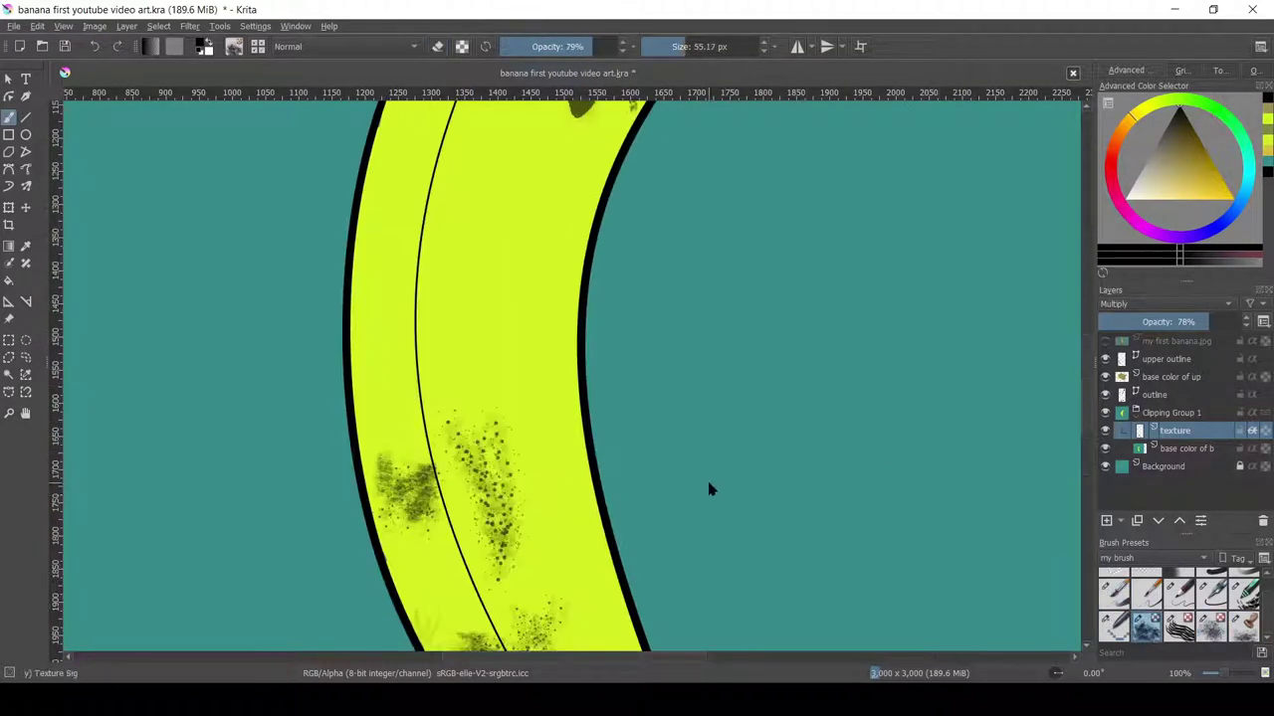
key(minus)
key(minus)
key(plus)
key(plus)
key(plus)
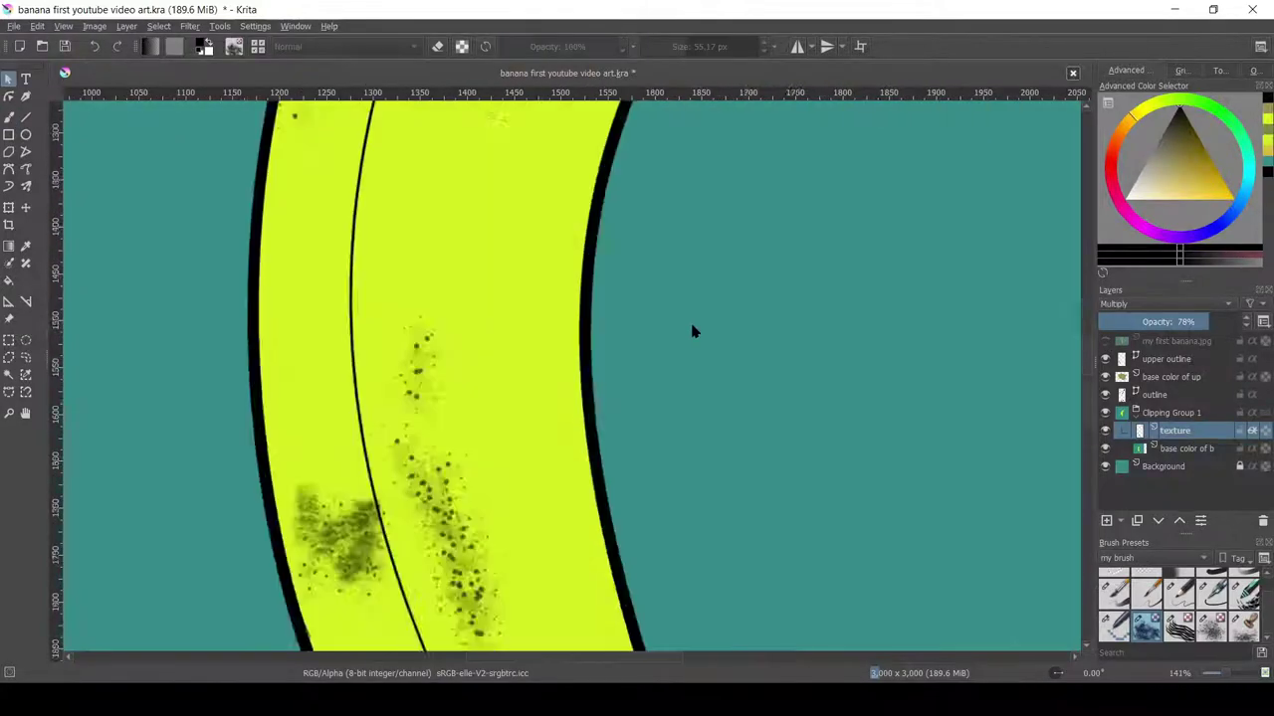
- Remove the banana's dark triangular spot in eraser mode, then settle on the Airbrush Soft brush
key(b)
key(slash)
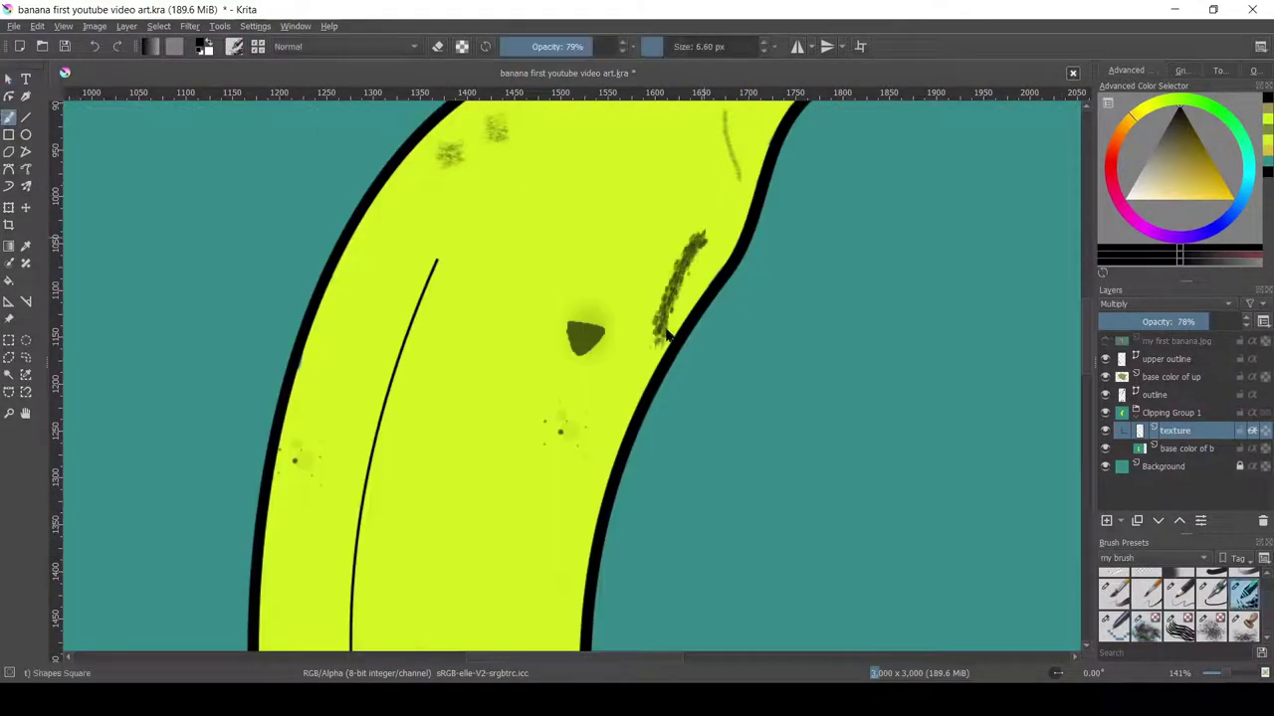
key(period)
key(e)
key(ctrl+z)
key(ctrl+z)
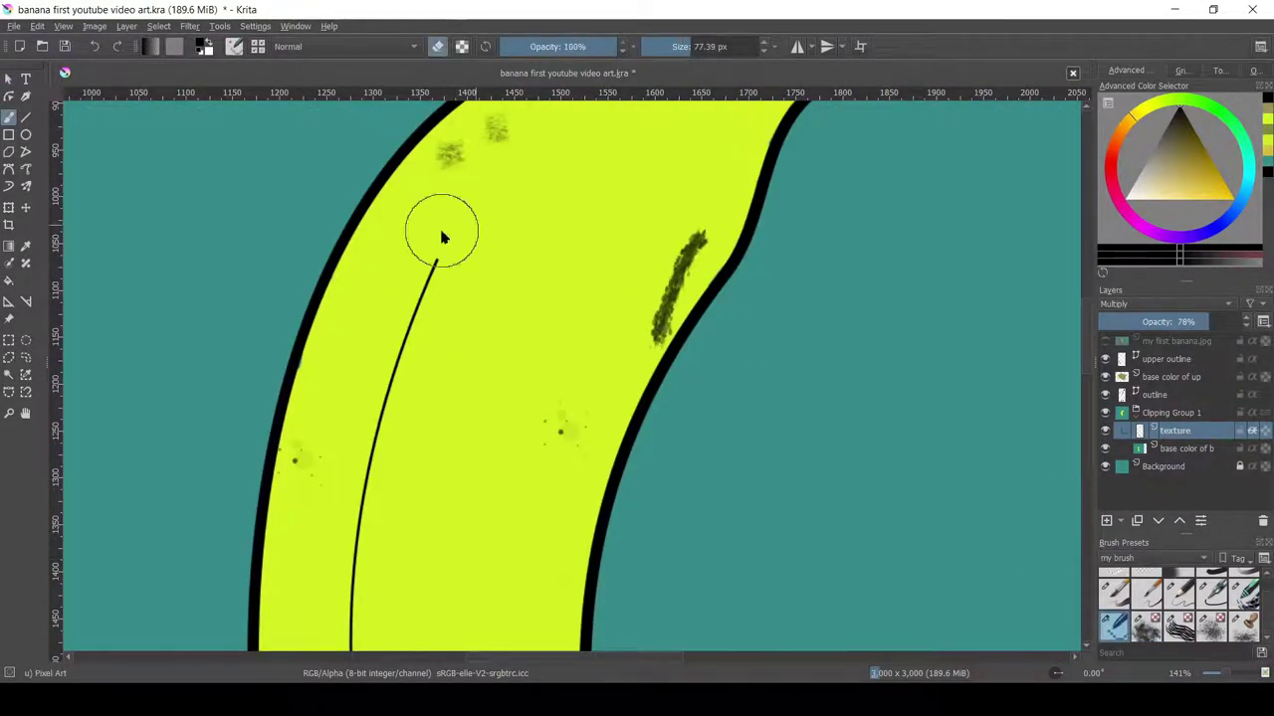
scroll(730, 244, down, 1)
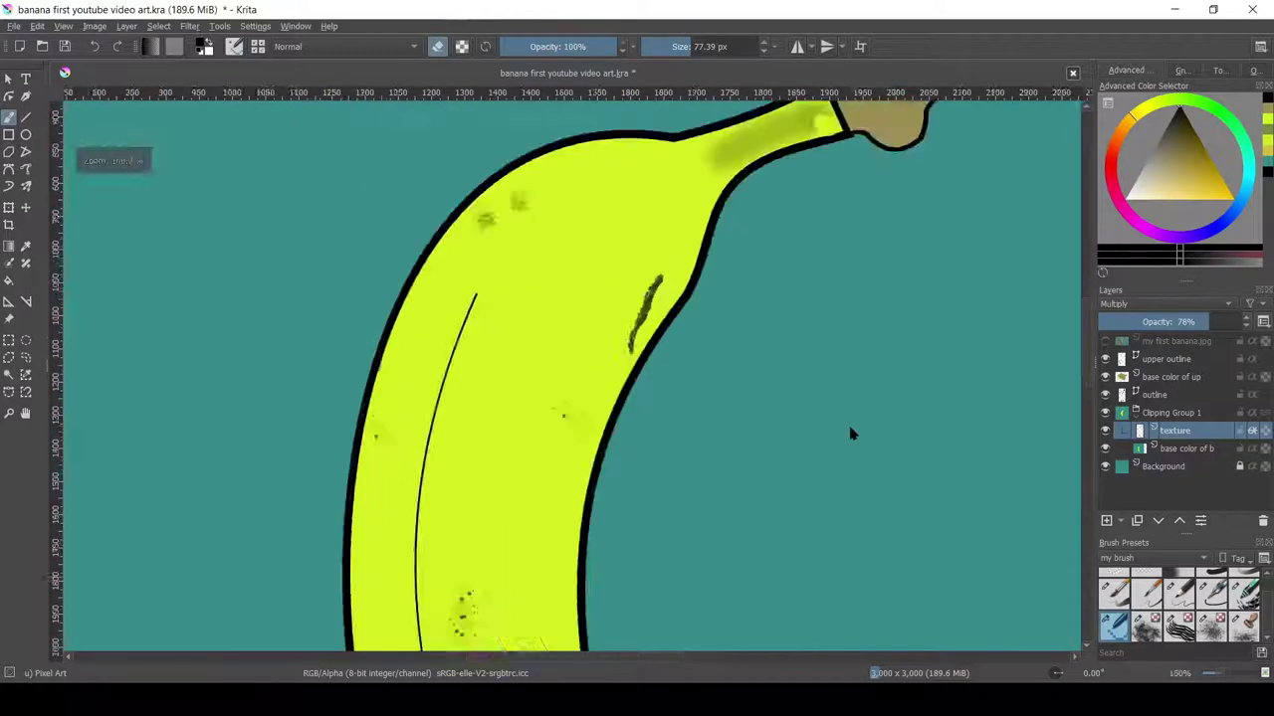
scroll(847, 432, up, 1)
click(1178, 582)
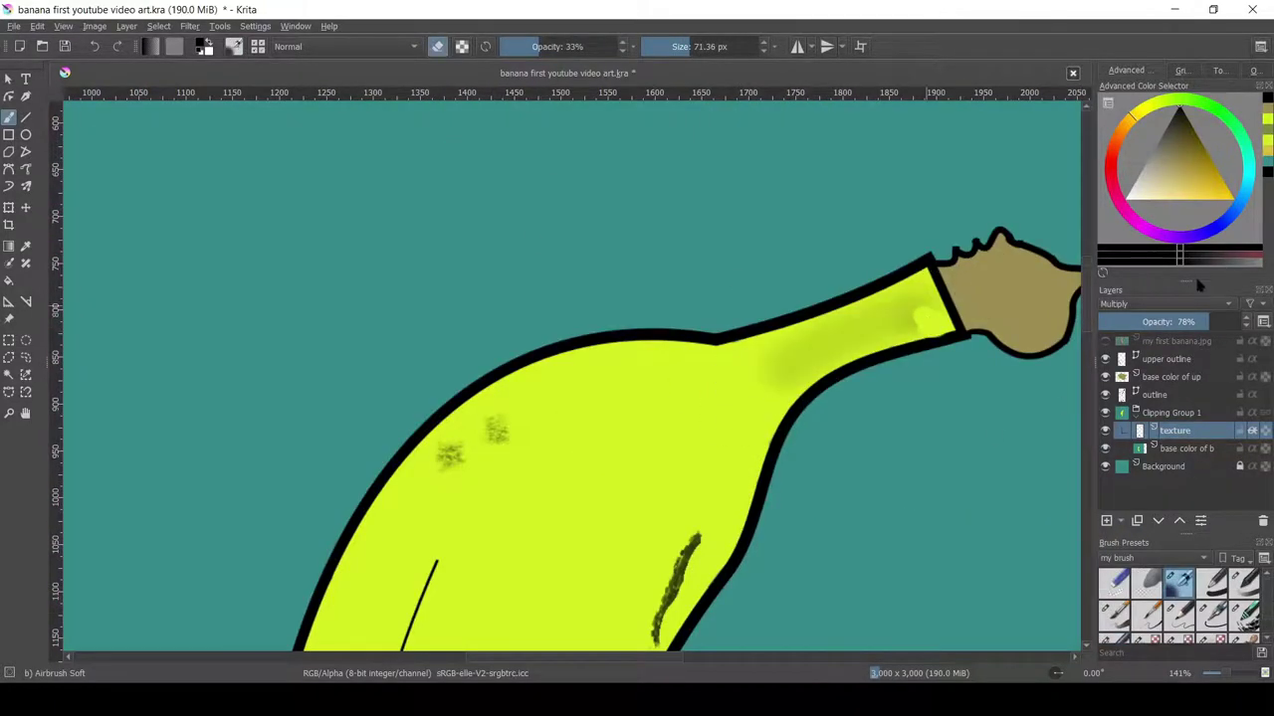
scroll(270, 355, down, 2)
scroll(270, 355, down, 2)
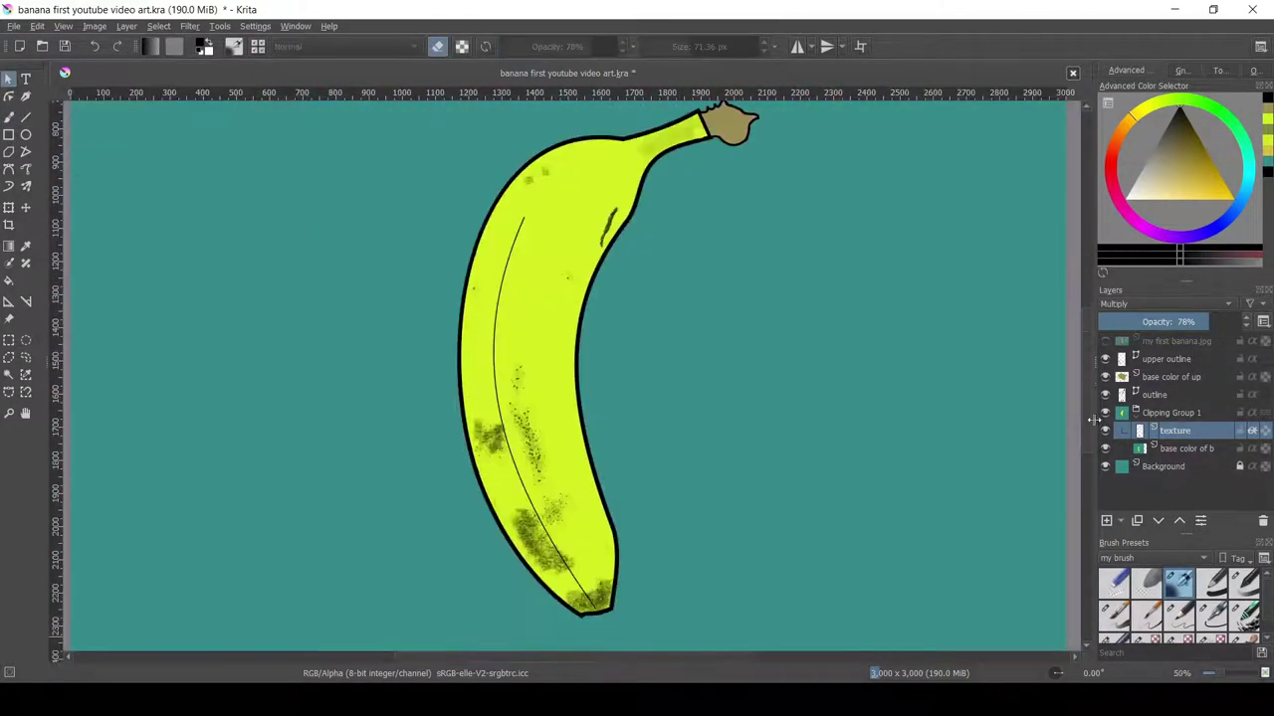
- Add a new paint layer named 'shading' and move it below the texture layer
scroll(597, 398, down, 1)
right_click(1132, 514)
click(1193, 205)
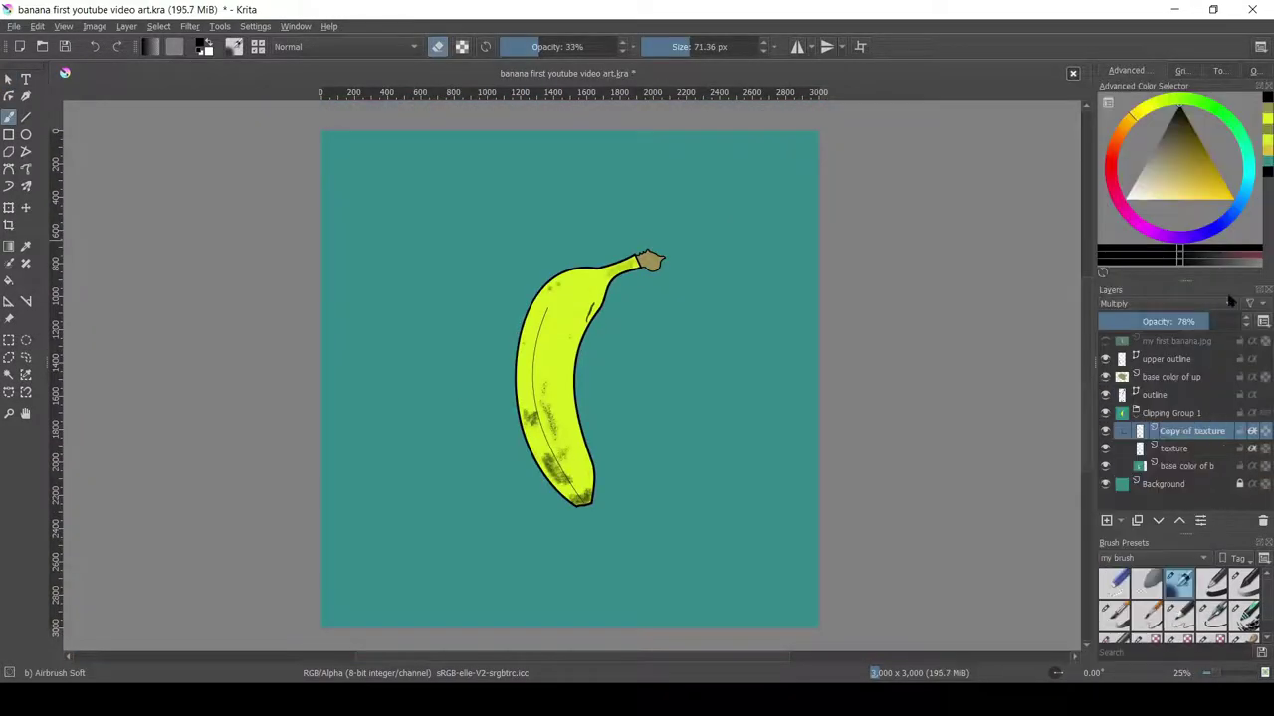
double_click(1174, 430)
text(shading)
key(Return)
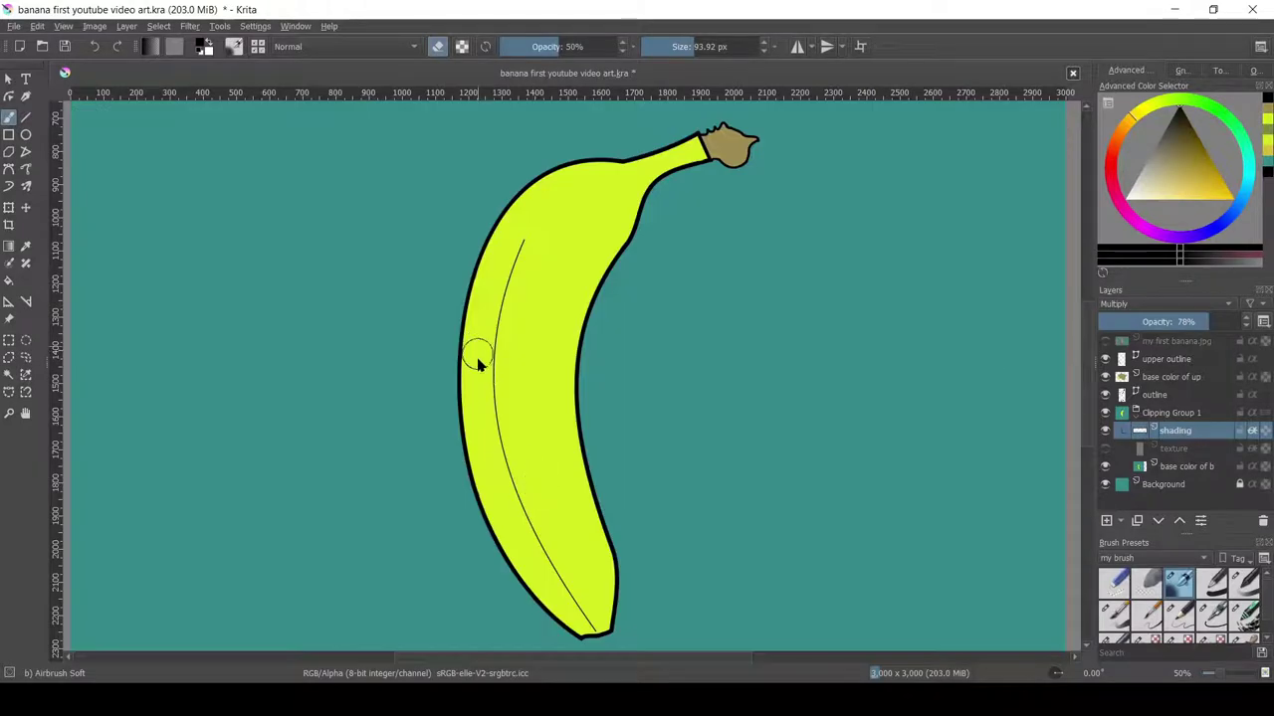
click(1104, 447)
drag(1174, 432, 1174, 456)
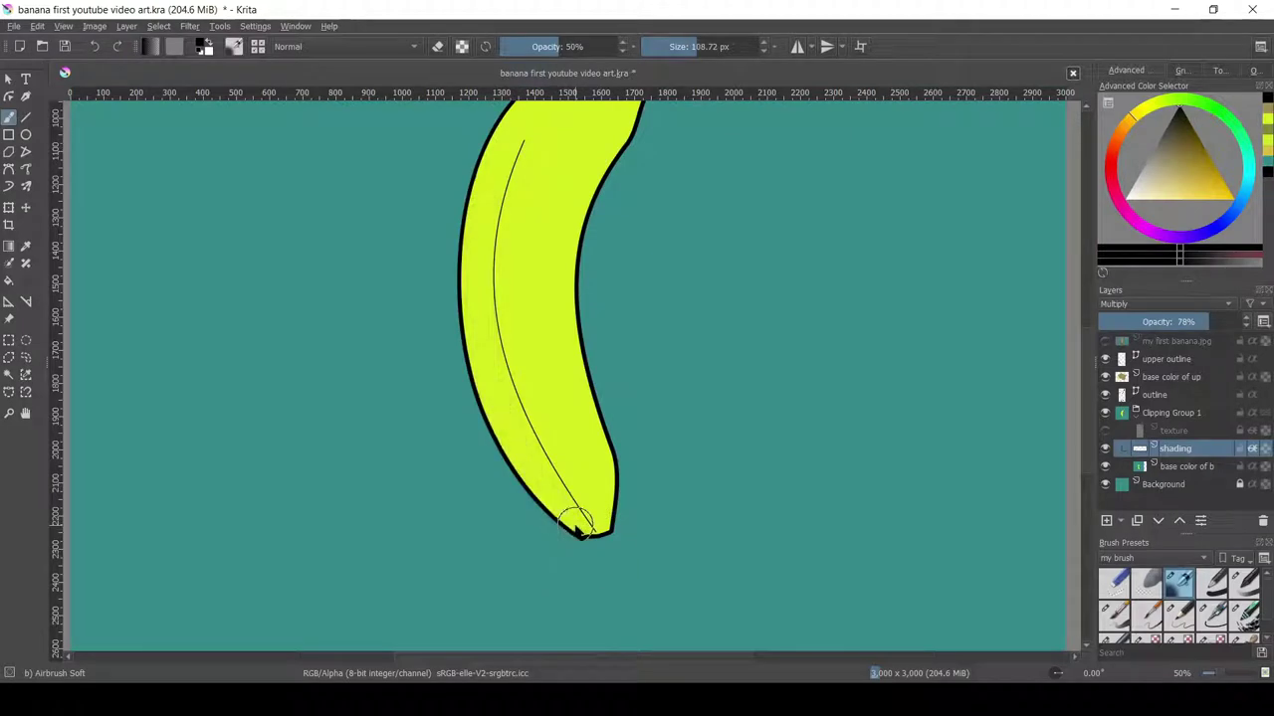
- Airbrush soft dark shading down the banana's left edge
drag(579, 525, 526, 449)
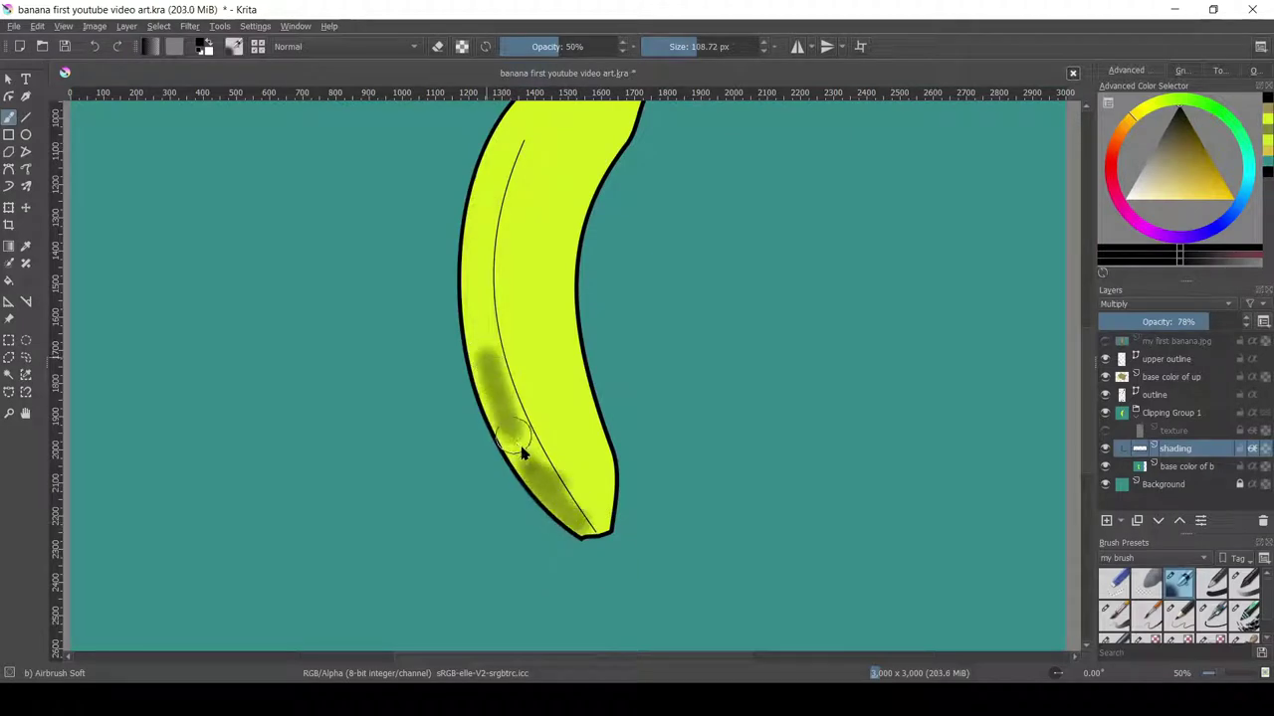
key(ctrl+z)
key(ctrl+z)
mouse_move(486, 194)
mouse_down()
mouse_move(478, 293)
mouse_move(569, 517)
mouse_up()
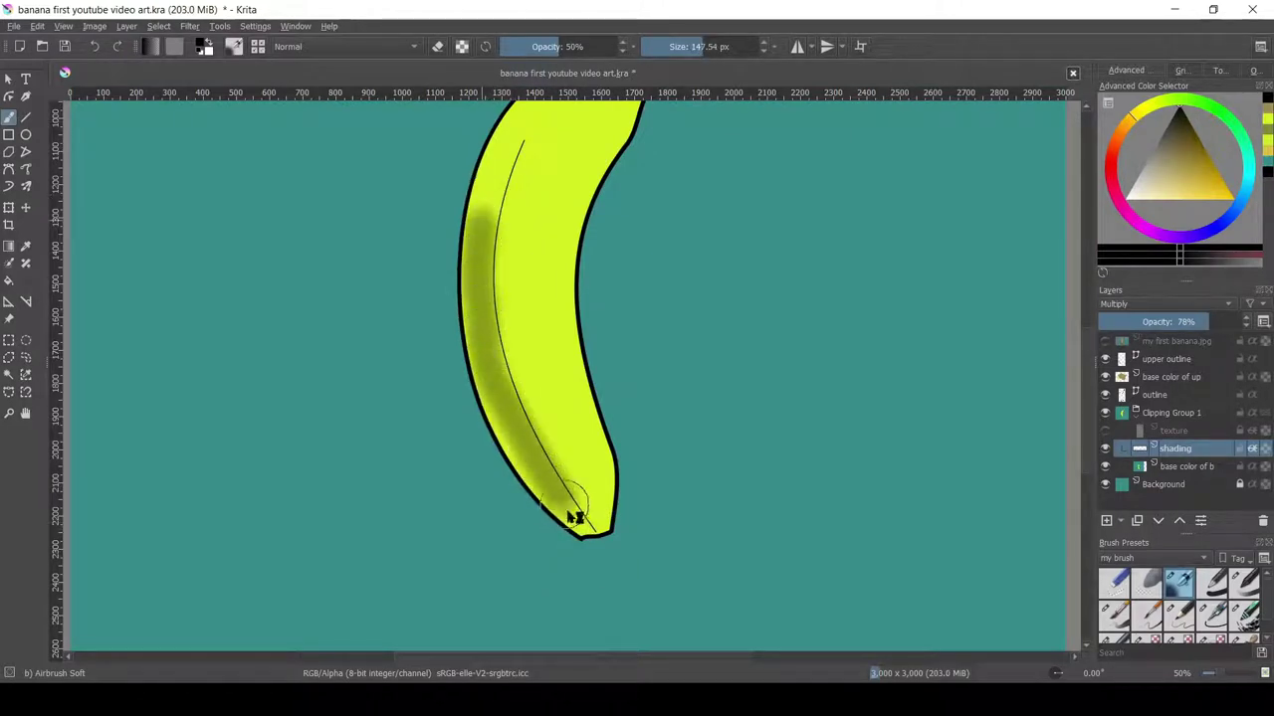
key(o)
key(o)
key(o)
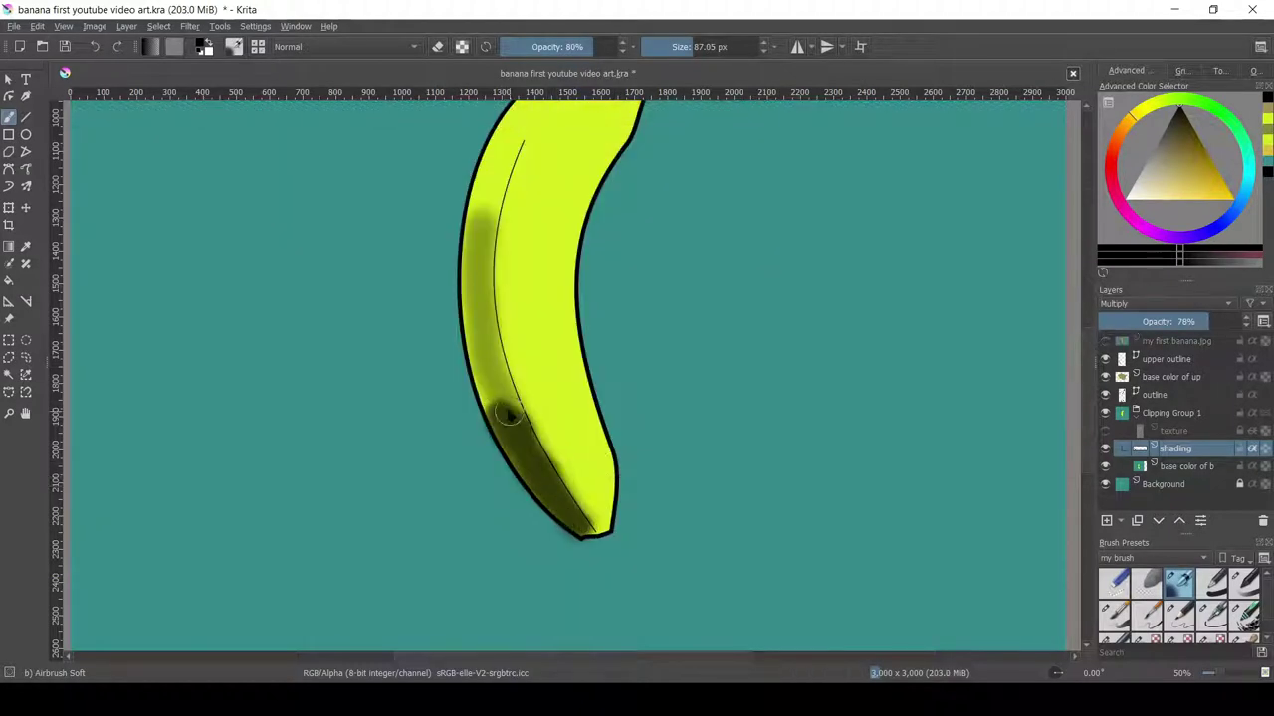
drag(505, 413, 498, 355)
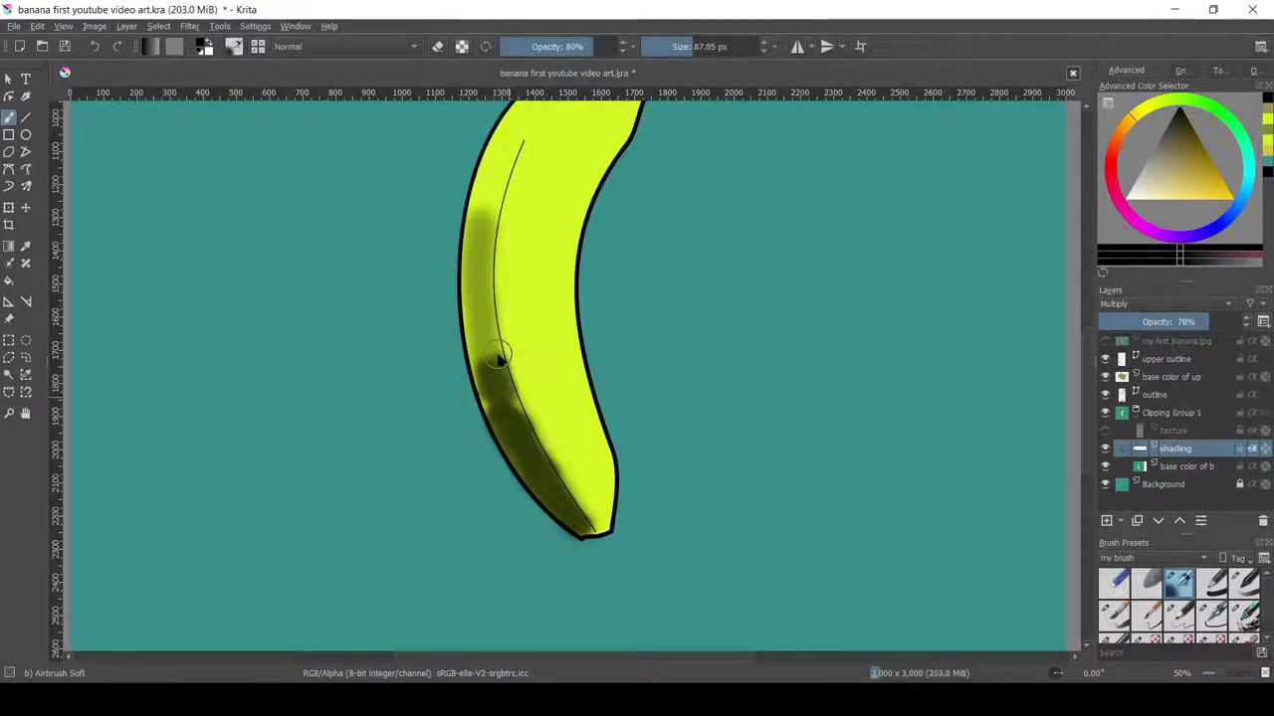
- Set the shading layer to Darken blending at 52% opacity
click(1164, 303)
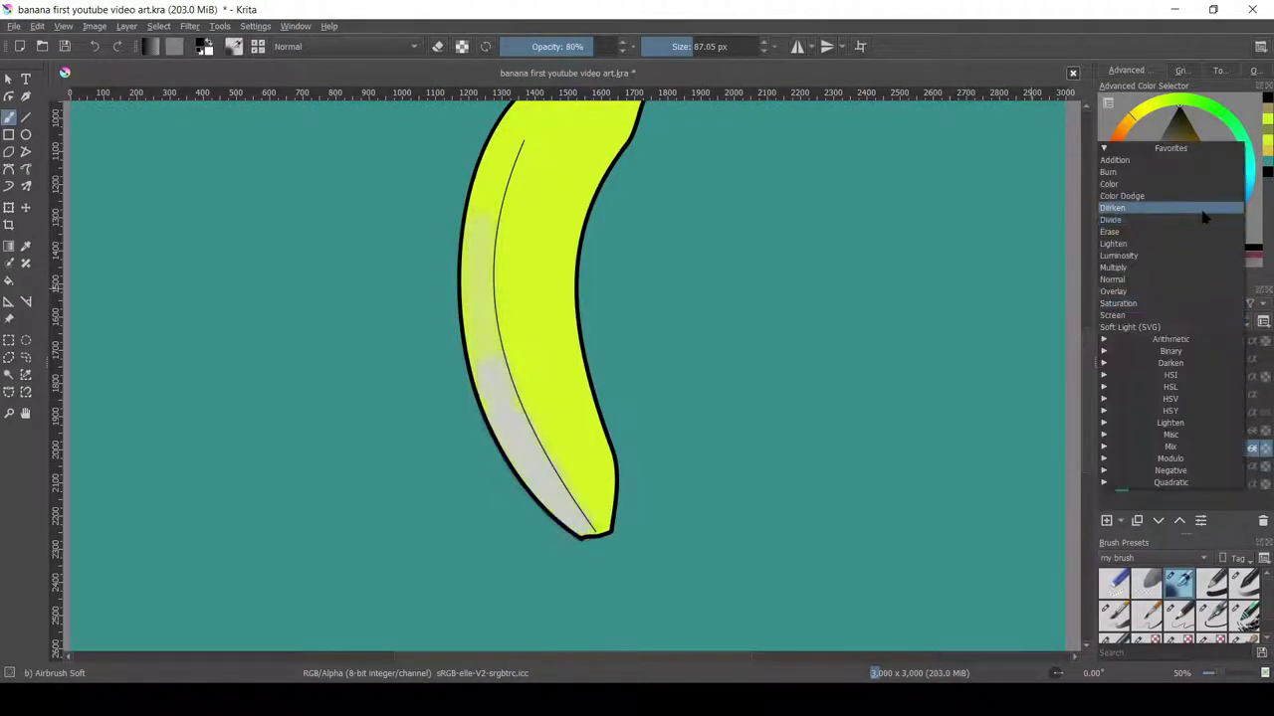
click(1202, 212)
click(1216, 323)
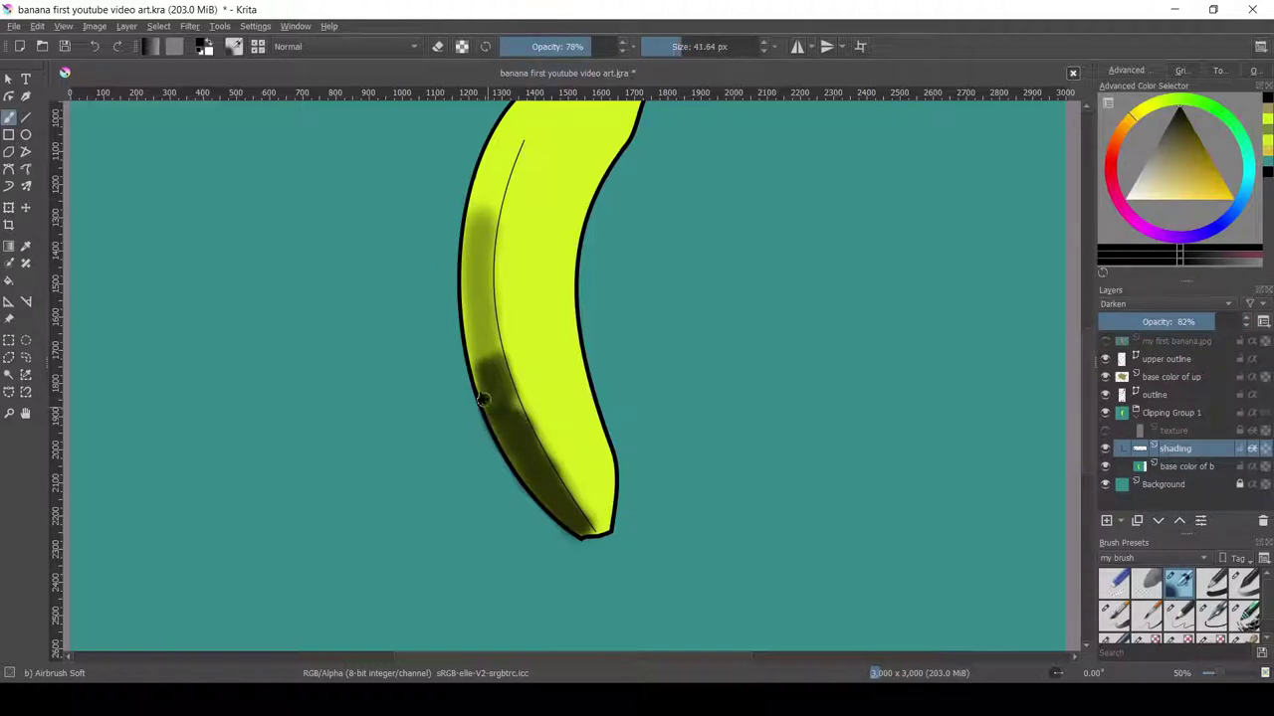
drag(1202, 322, 1184, 322)
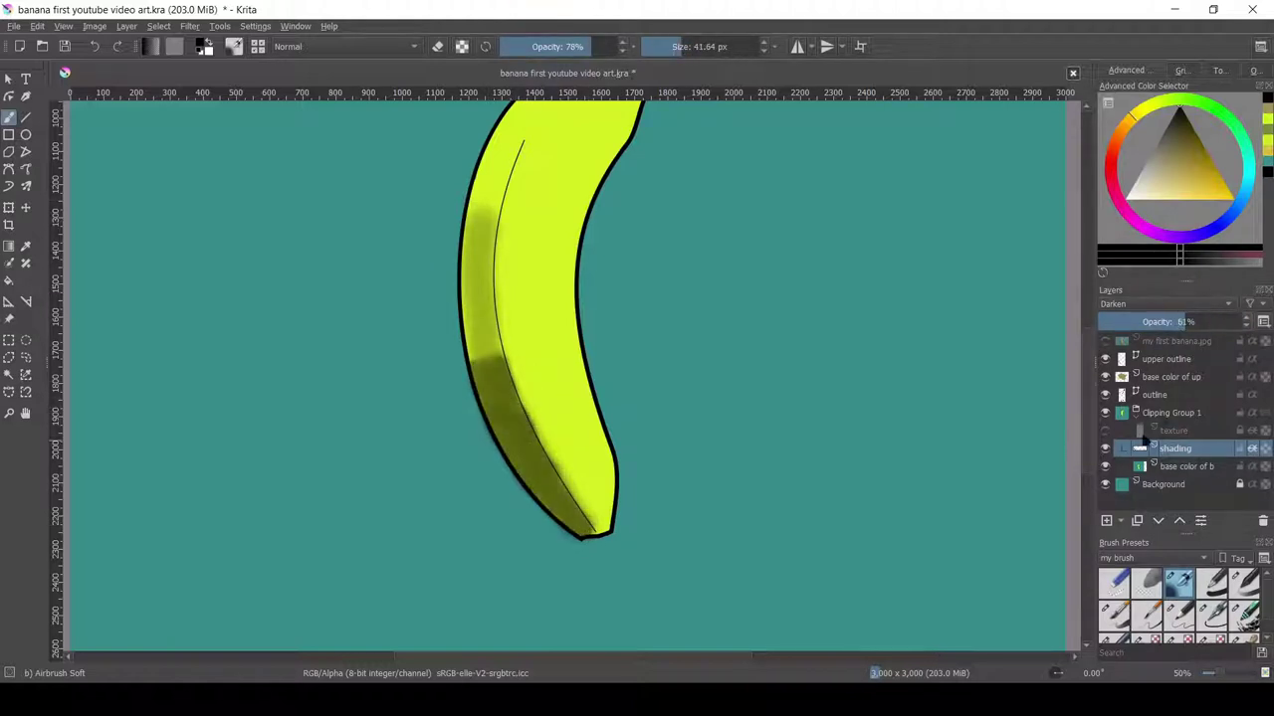
key(minus)
key(minus)
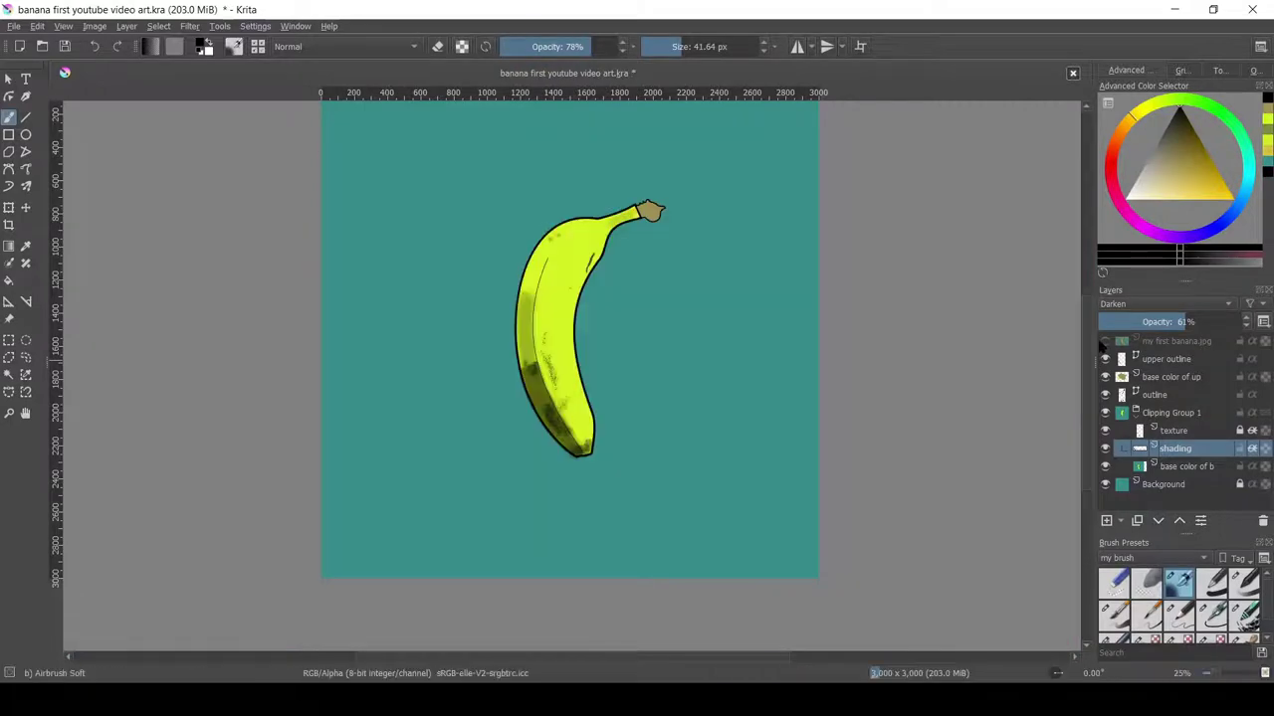
drag(1182, 322, 1169, 321)
key(plus)
key(plus)
key(minus)
key(minus)
key(minus)
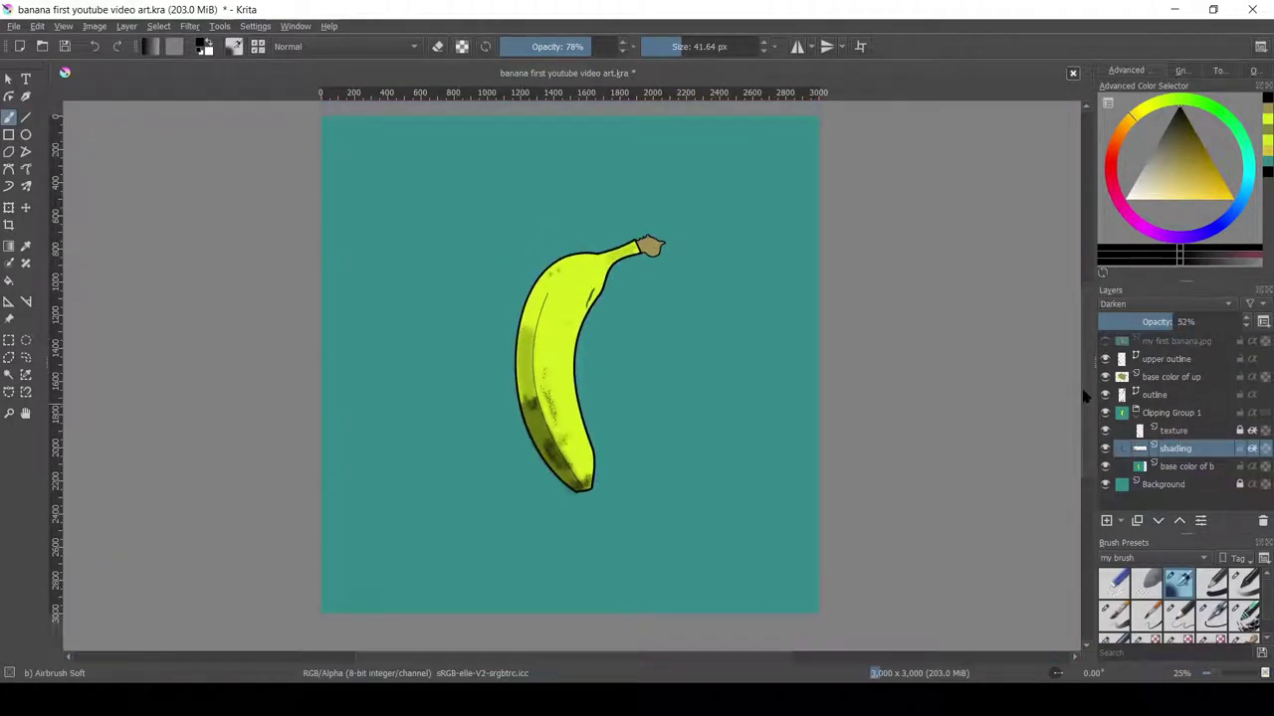
key(i)
key(i)
key(i)
key(i)
key(plus)
key(plus)
key(plus)
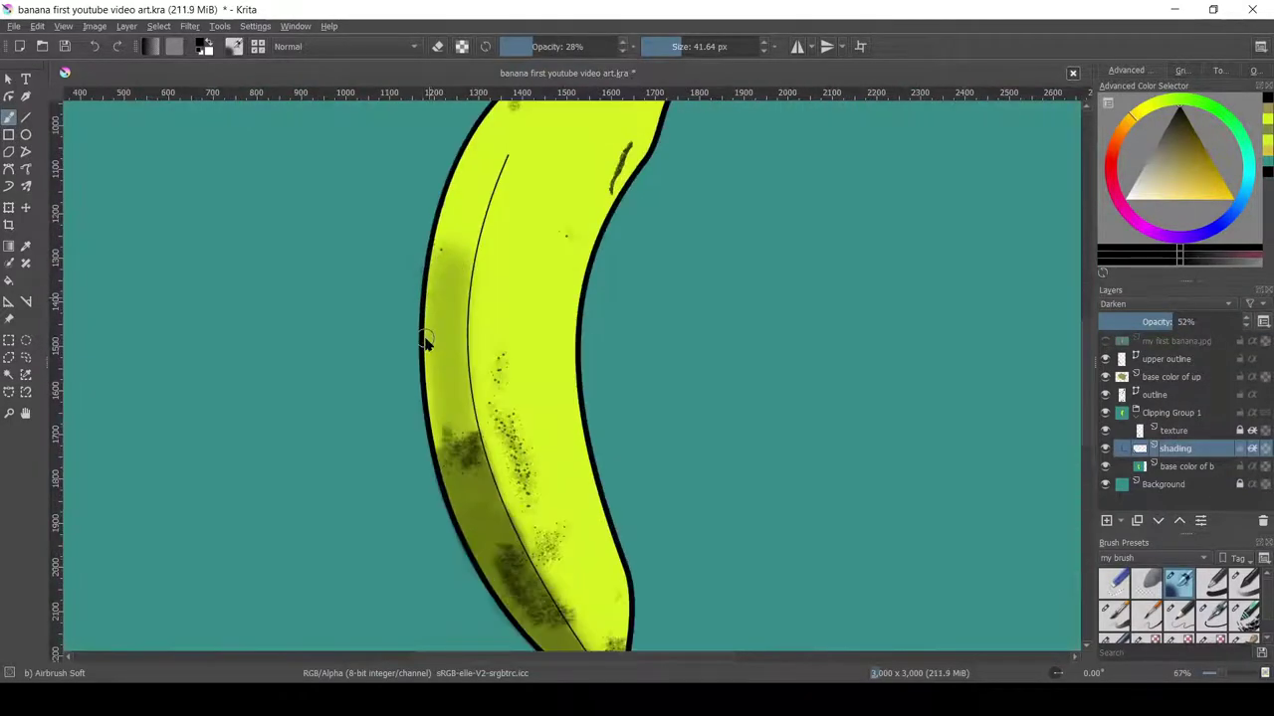
key(minus)
key(minus)
click(1129, 430)
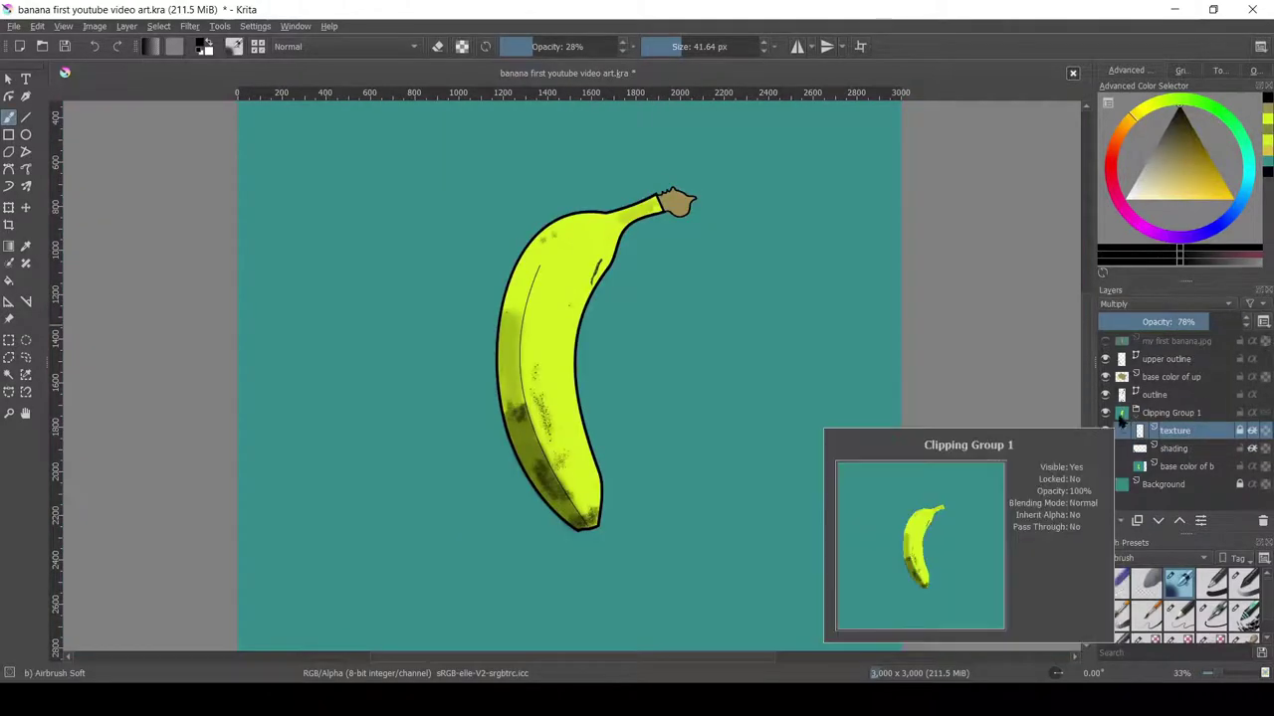
- Duplicate the shading layer and rename the copy 'lightning'
click(1104, 342)
right_click(1174, 448)
click(1180, 233)
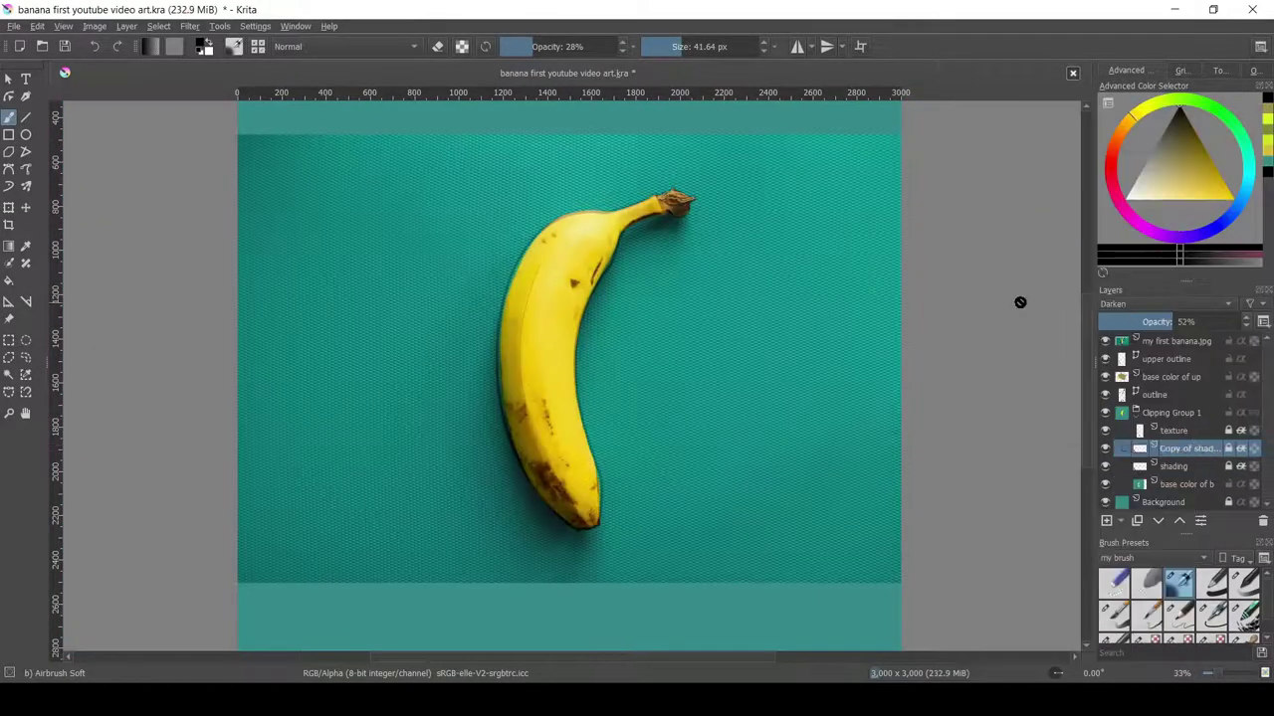
double_click(1189, 448)
text(lightning)
key(Return)
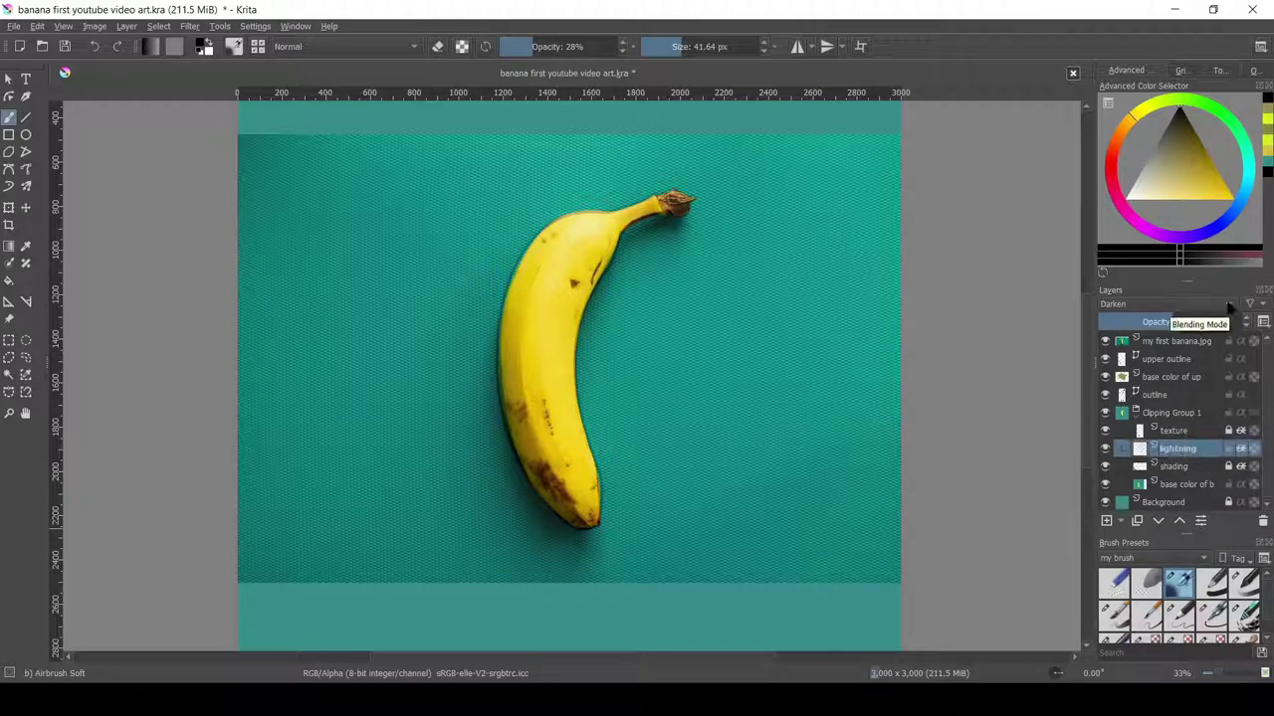
- Set the lightning layer to Lighten blending and raise its opacity to 87%
key(h)
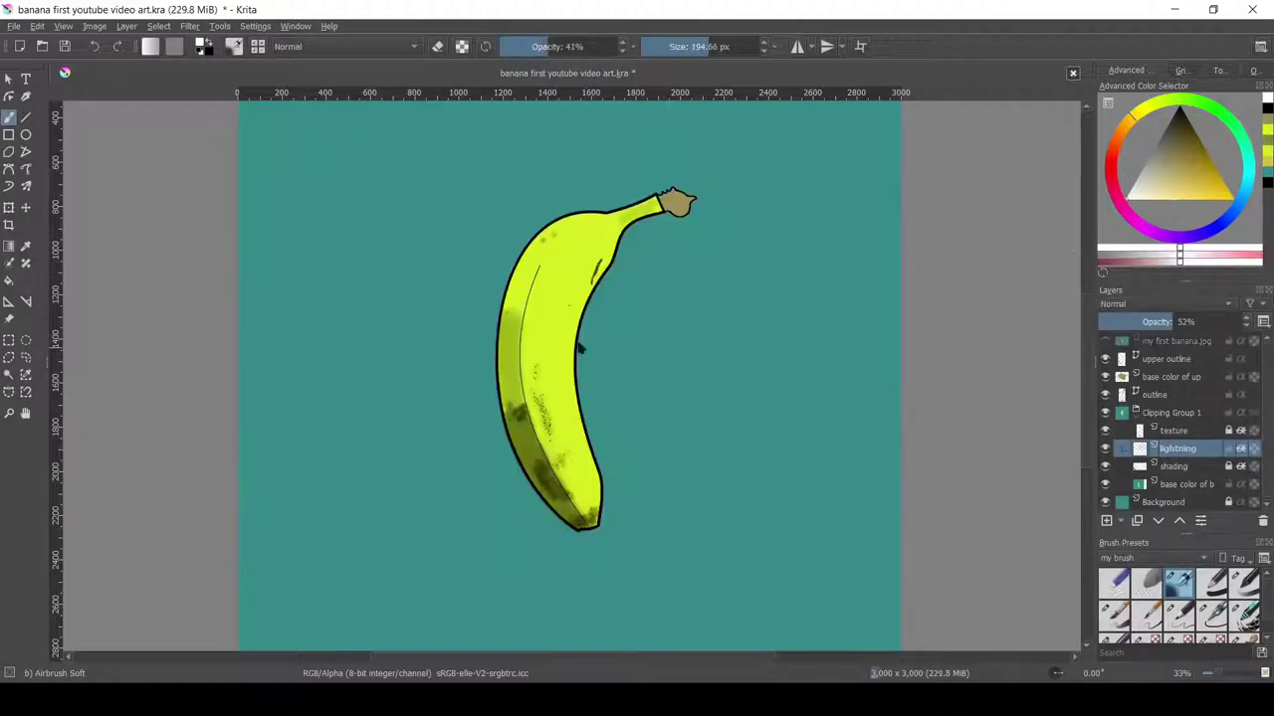
key(h)
key(h)
key(plus)
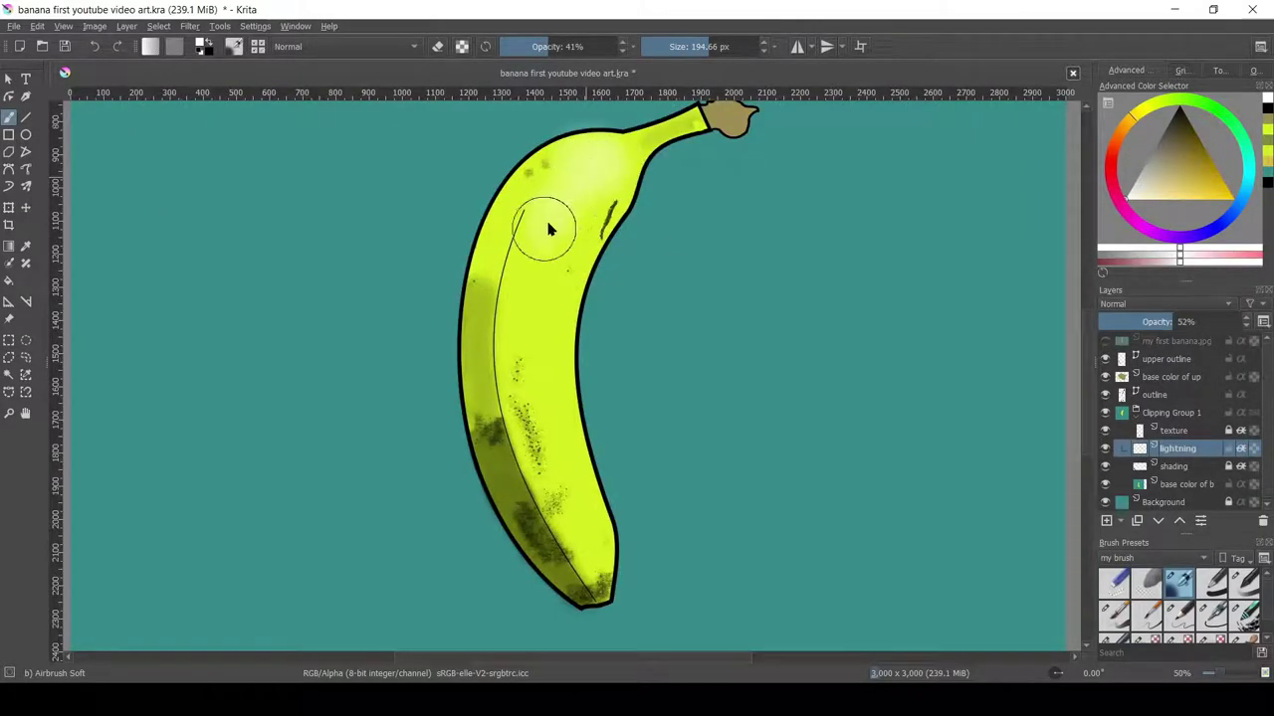
click(1105, 341)
click(1104, 342)
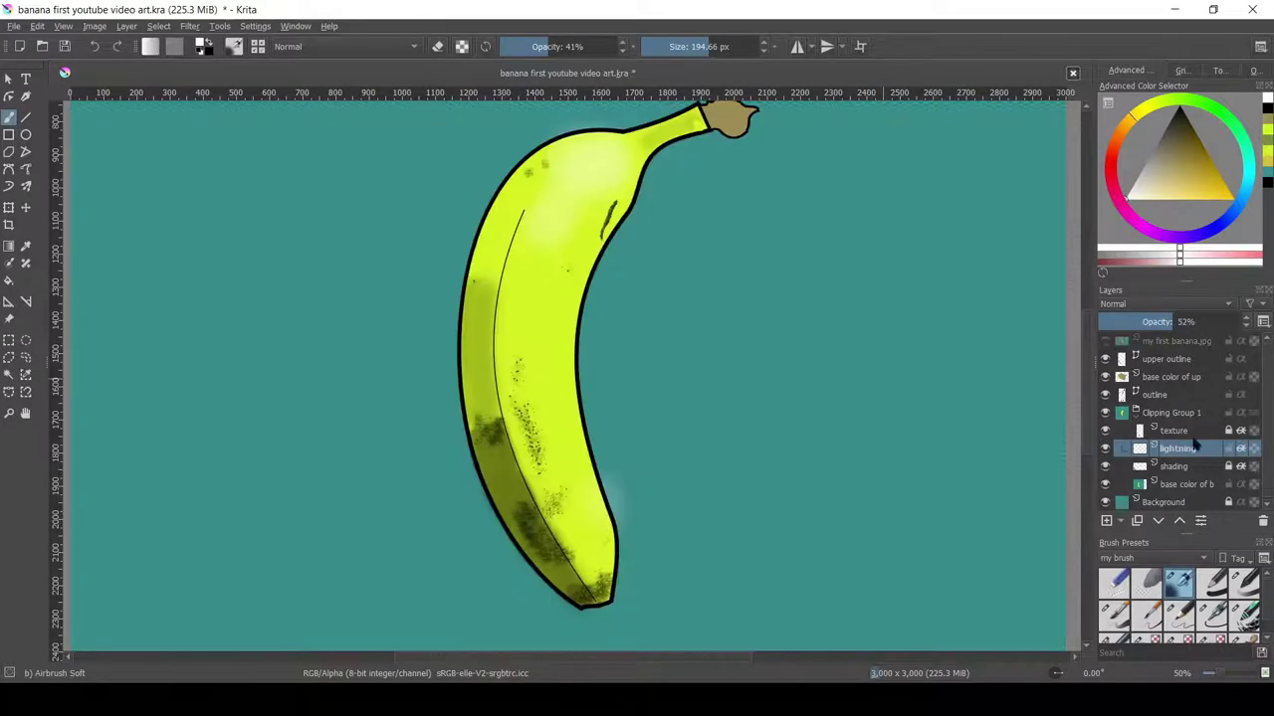
click(1164, 304)
click(1164, 303)
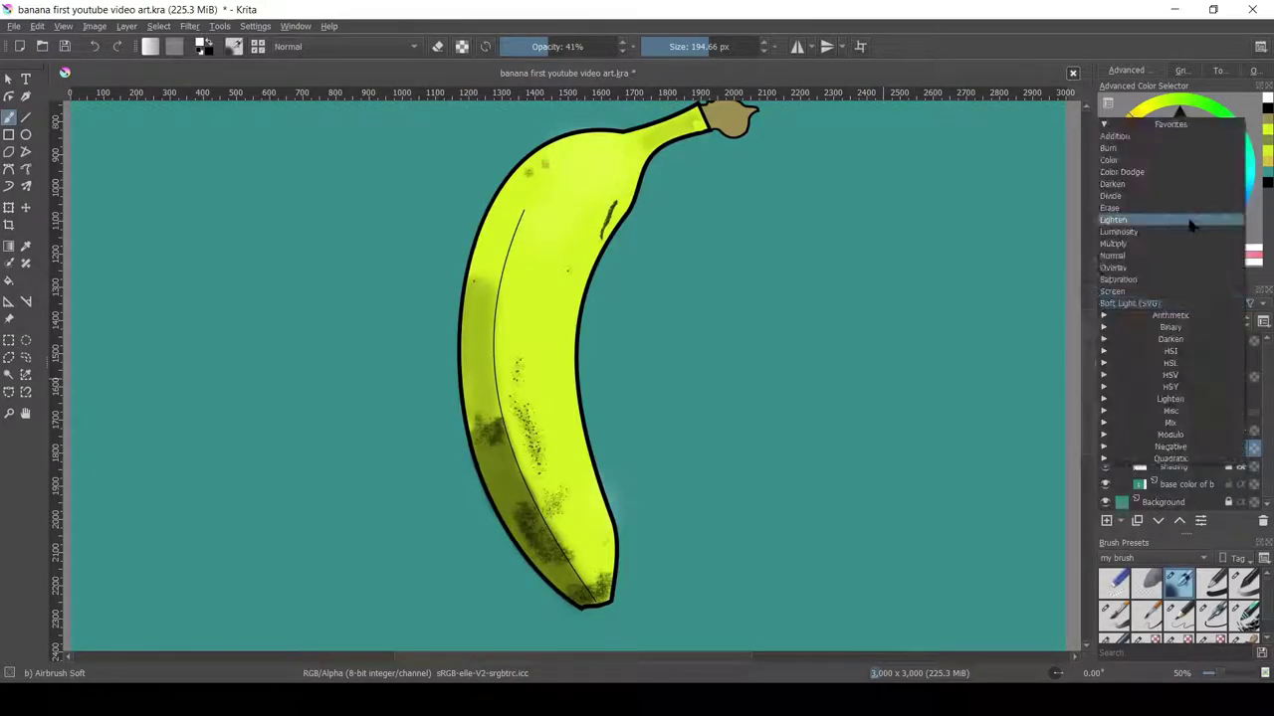
click(1124, 212)
drag(1142, 322, 1249, 321)
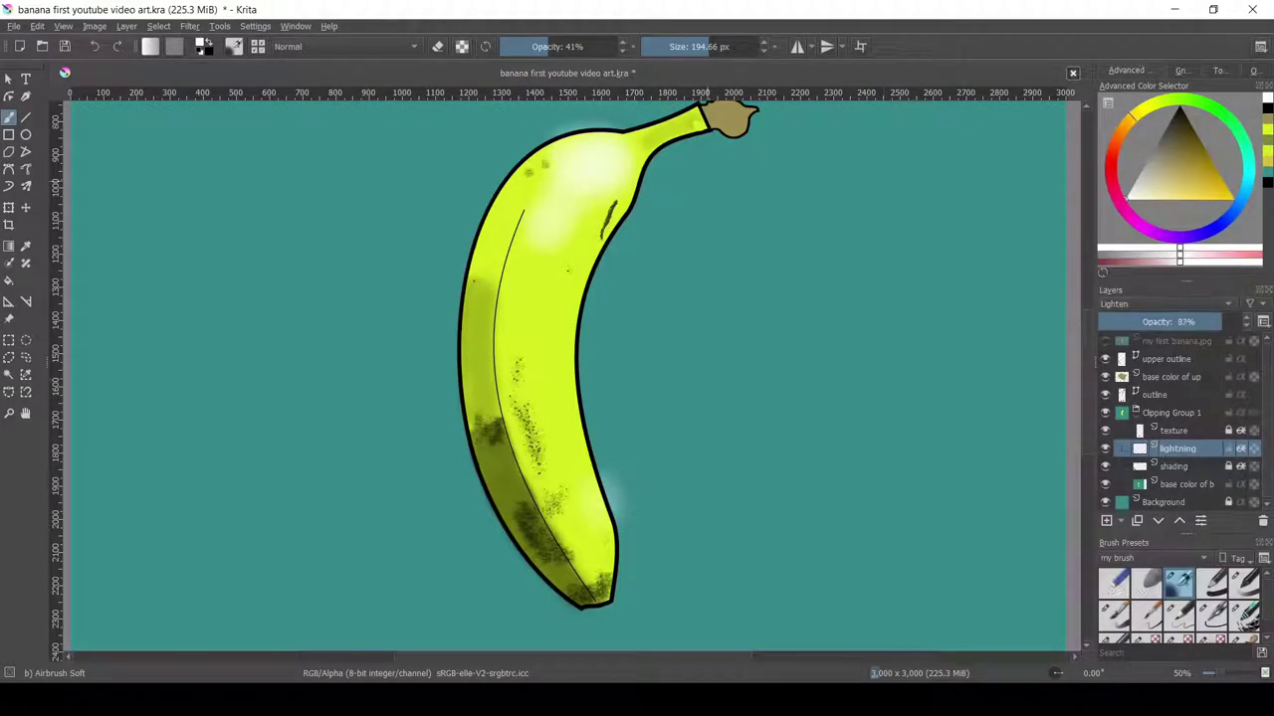
- Touch up the highlights at the banana's top and switch the lightning layer to Screen blending
key(slash)
key(1)
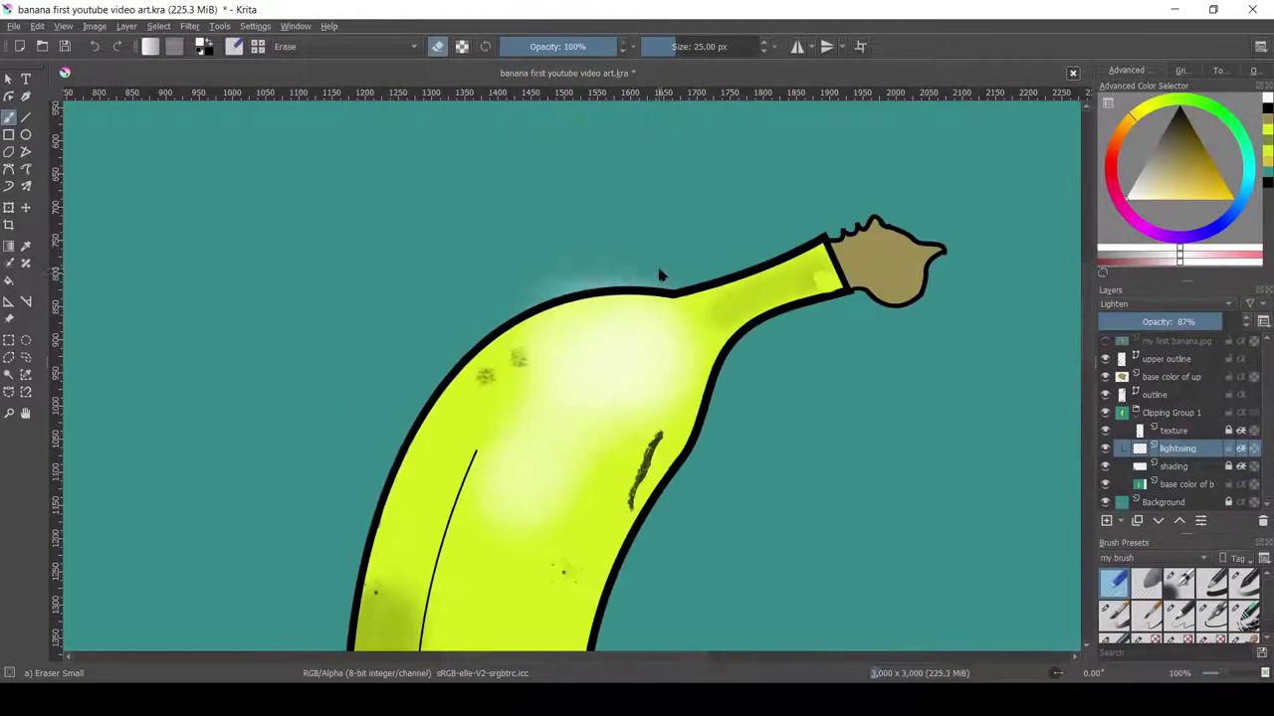
scroll(753, 431, down, 10)
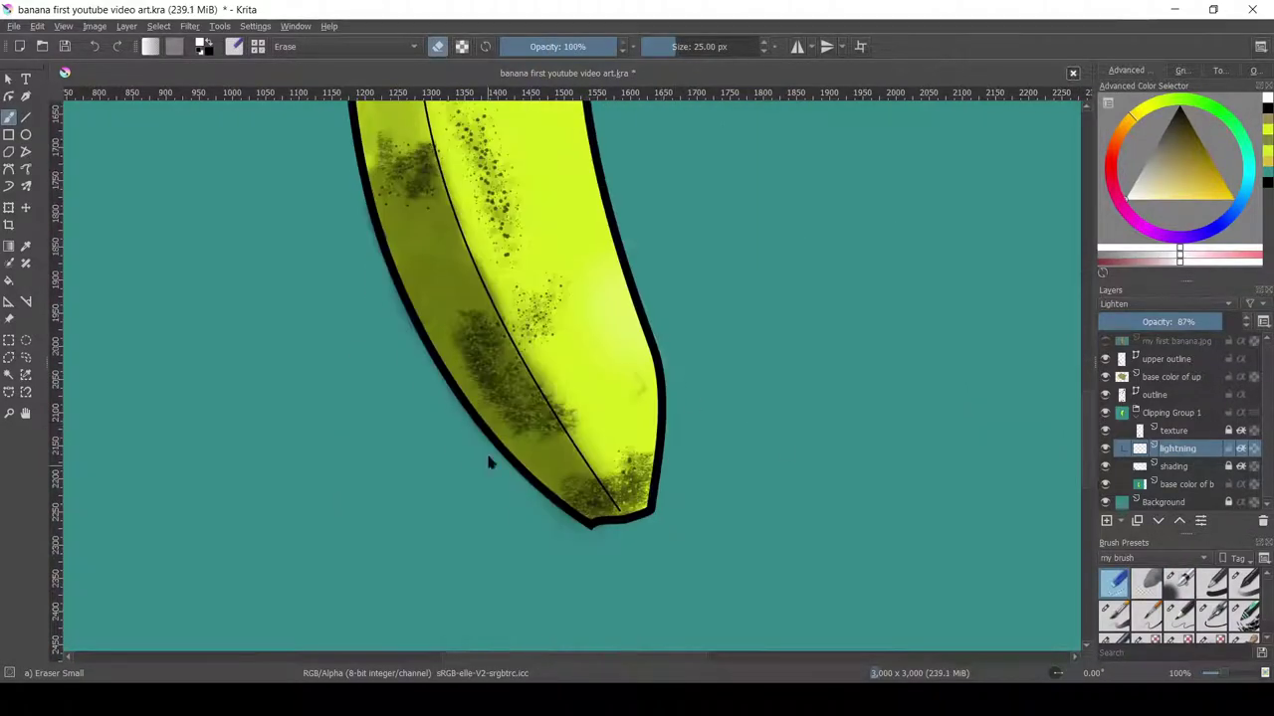
key(minus)
key(slash)
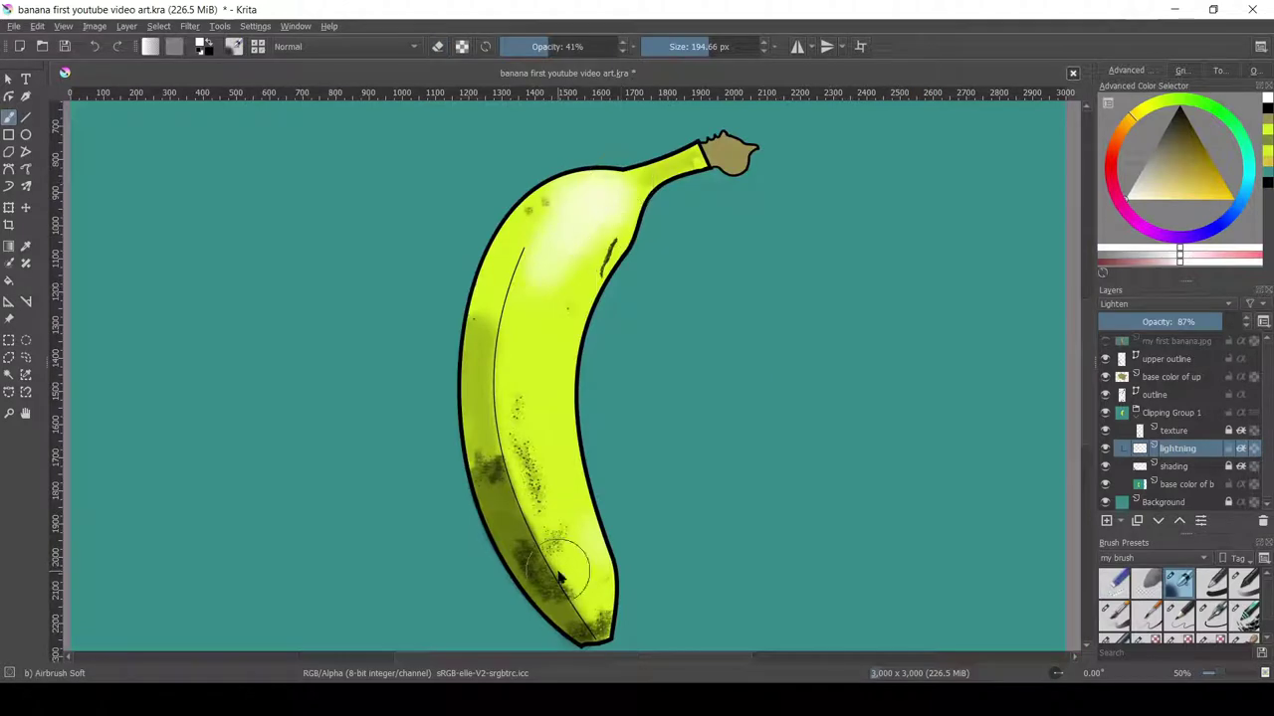
scroll(1200, 307, down, 5)
click(1211, 321)
click(1164, 303)
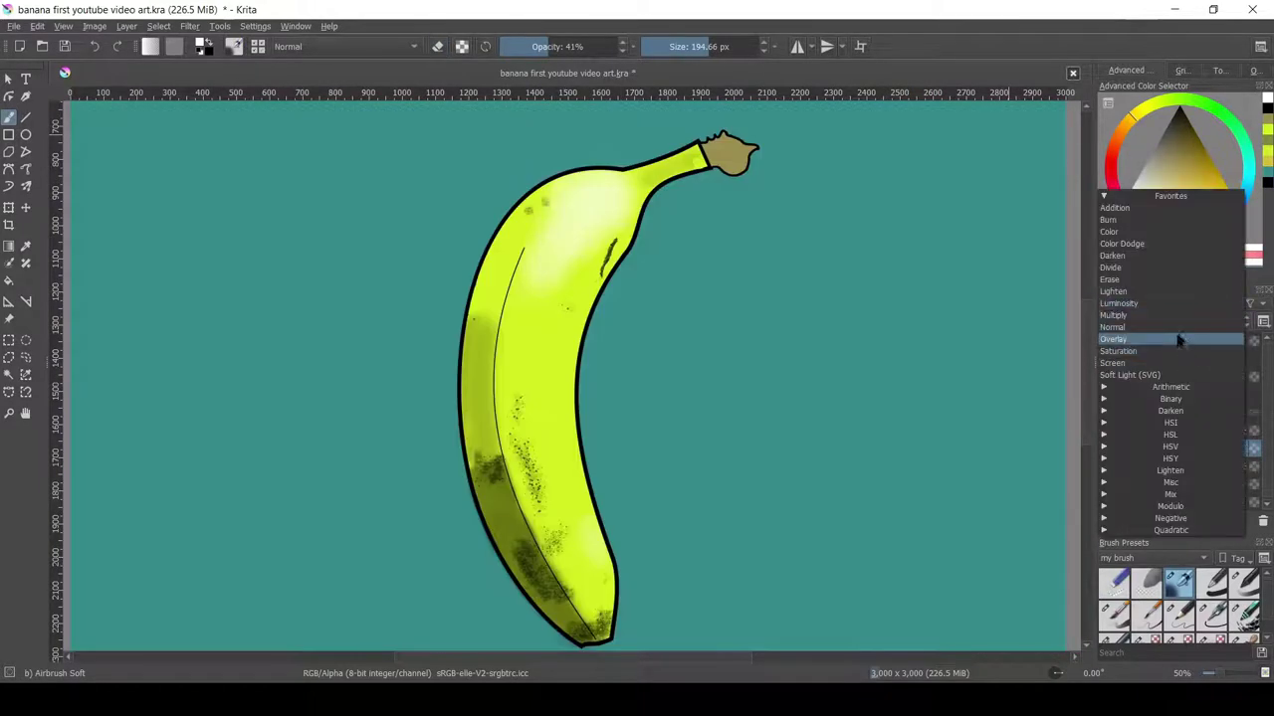
click(1180, 335)
click(8, 81)
key(minus)
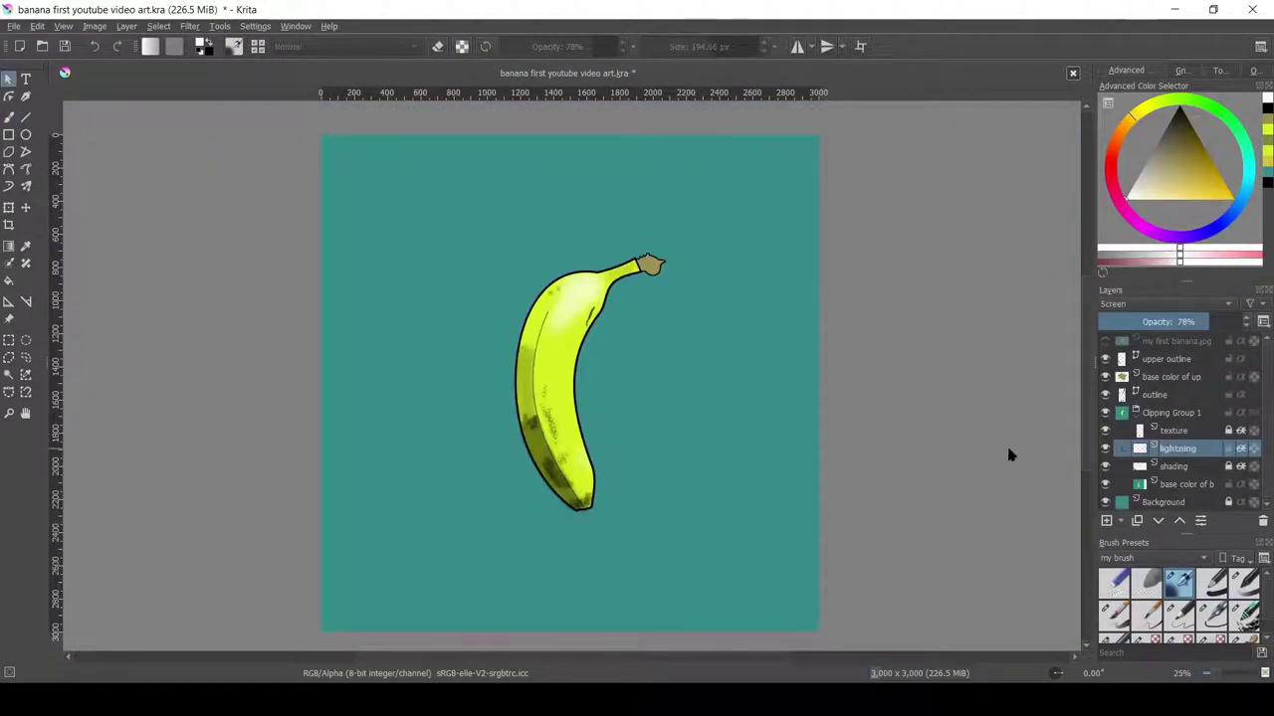
- Soften the highlights with a soft eraser and rename the clipping group 'base color of banana'
click(1146, 582)
key(1)
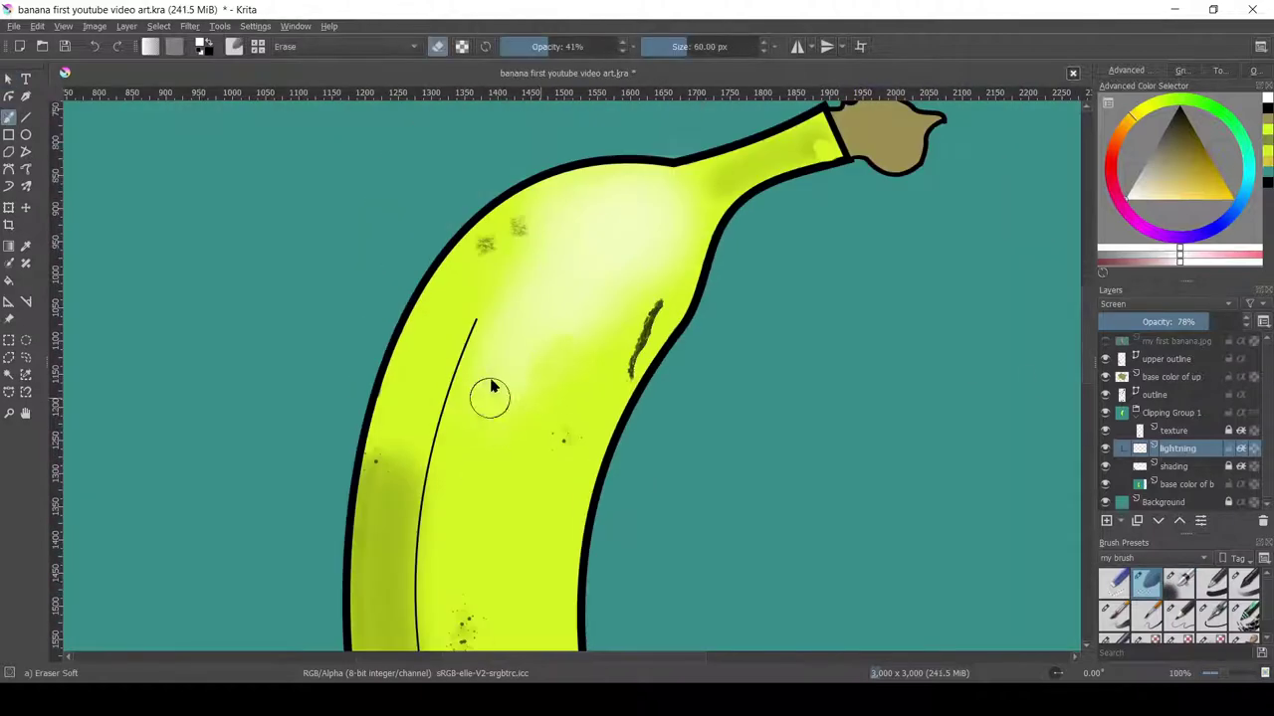
key(minus)
key(minus)
key(minus)
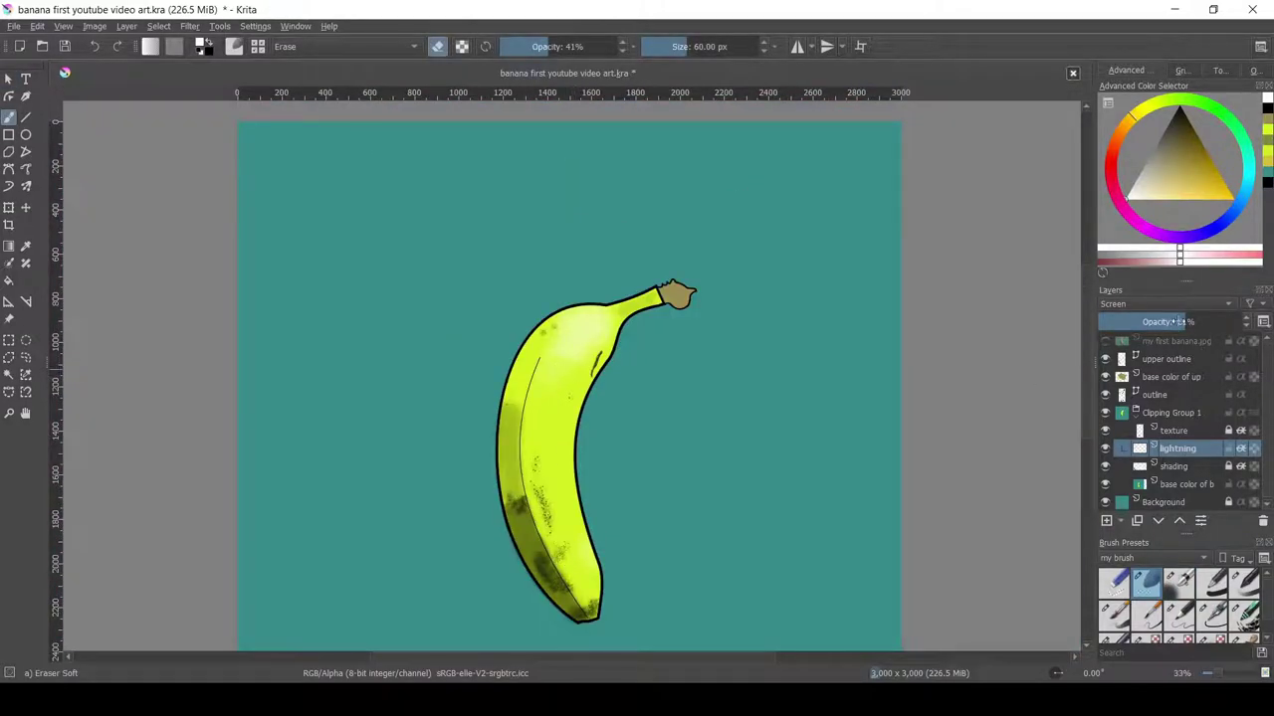
key(minus)
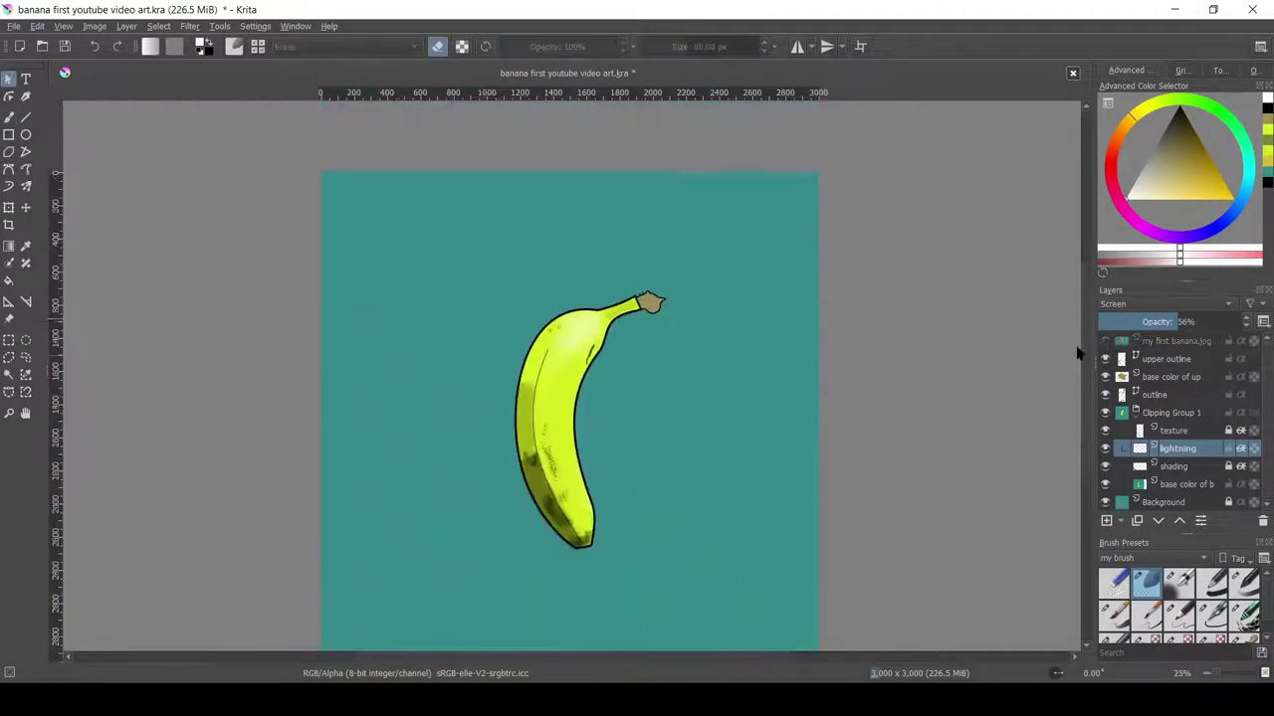
double_click(1166, 412)
text(na)
key(Return)
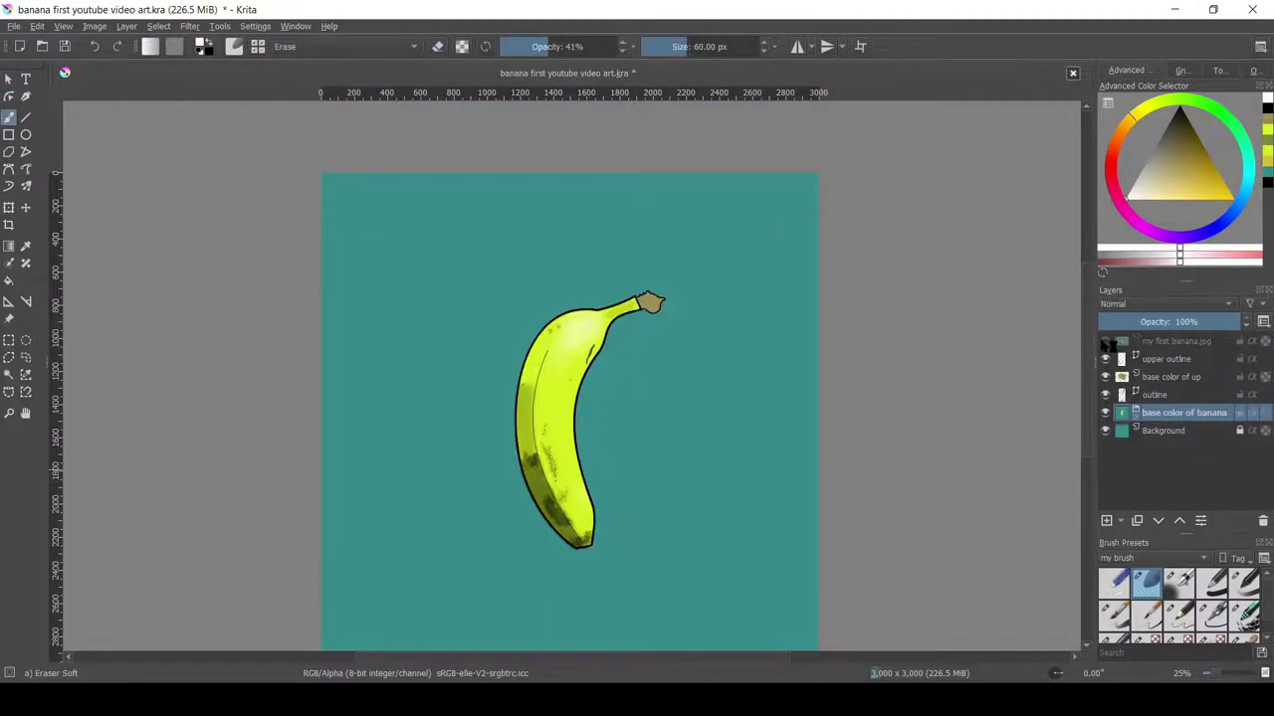
- Group the stem colour layer as 'base color of up' with a clipped layer named 'texture'
right_click(1174, 376)
click(1145, 494)
double_click(1206, 378)
text(base color of Pup)
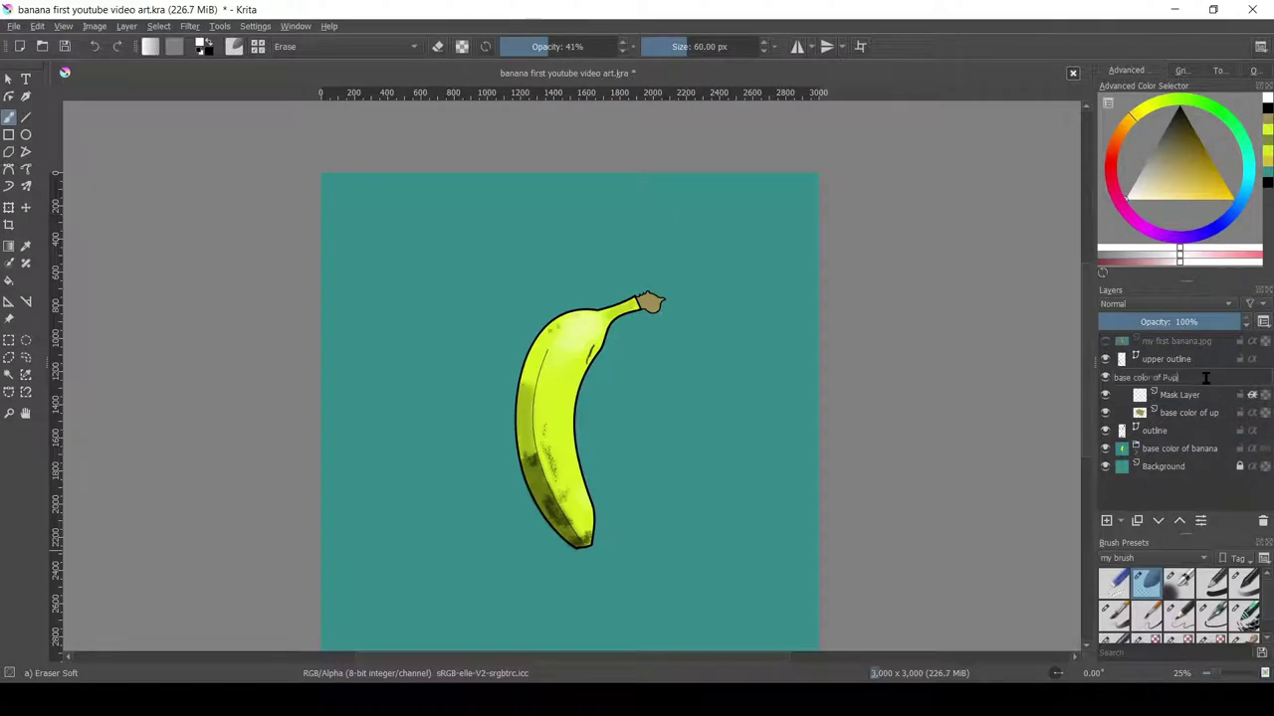
key(Return)
double_click(1179, 394)
text(texture)
key(Return)
- Paint brown hair-like texture strokes across the stem tip
key(1)
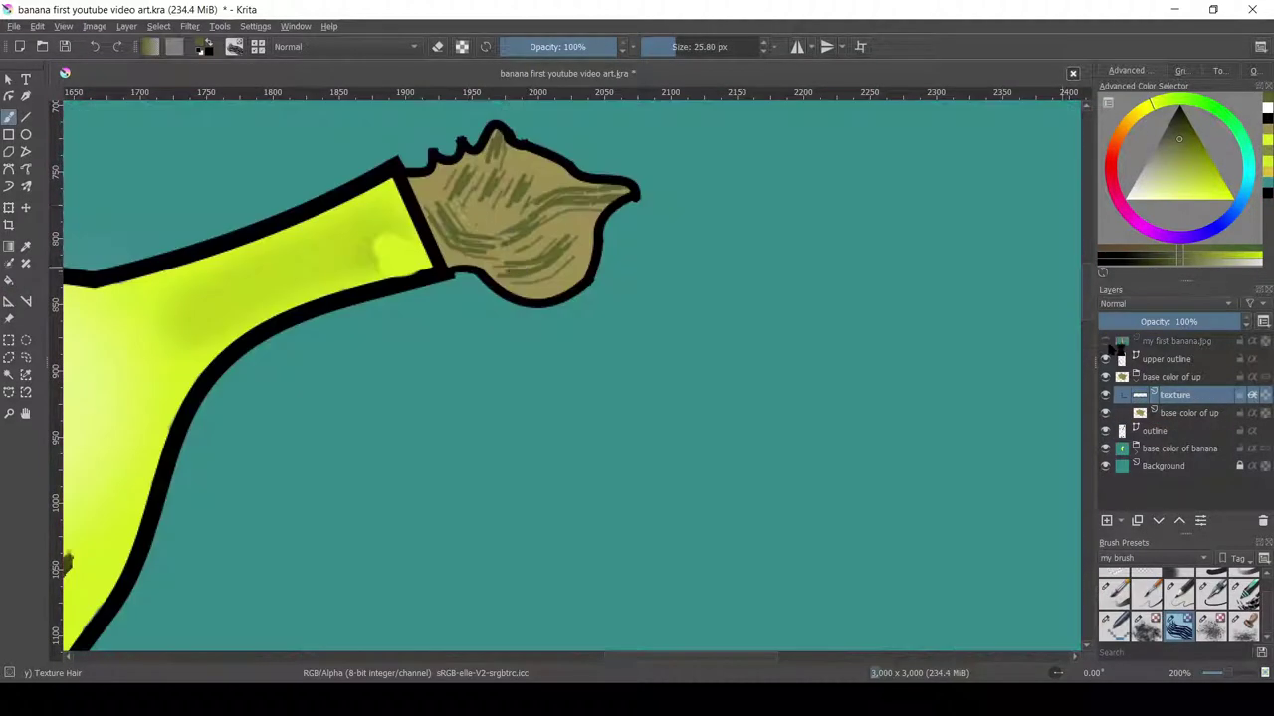
mouse_move(465, 159)
mouse_down()
mouse_move(443, 189)
mouse_move(572, 189)
mouse_move(592, 259)
mouse_move(520, 279)
mouse_up()
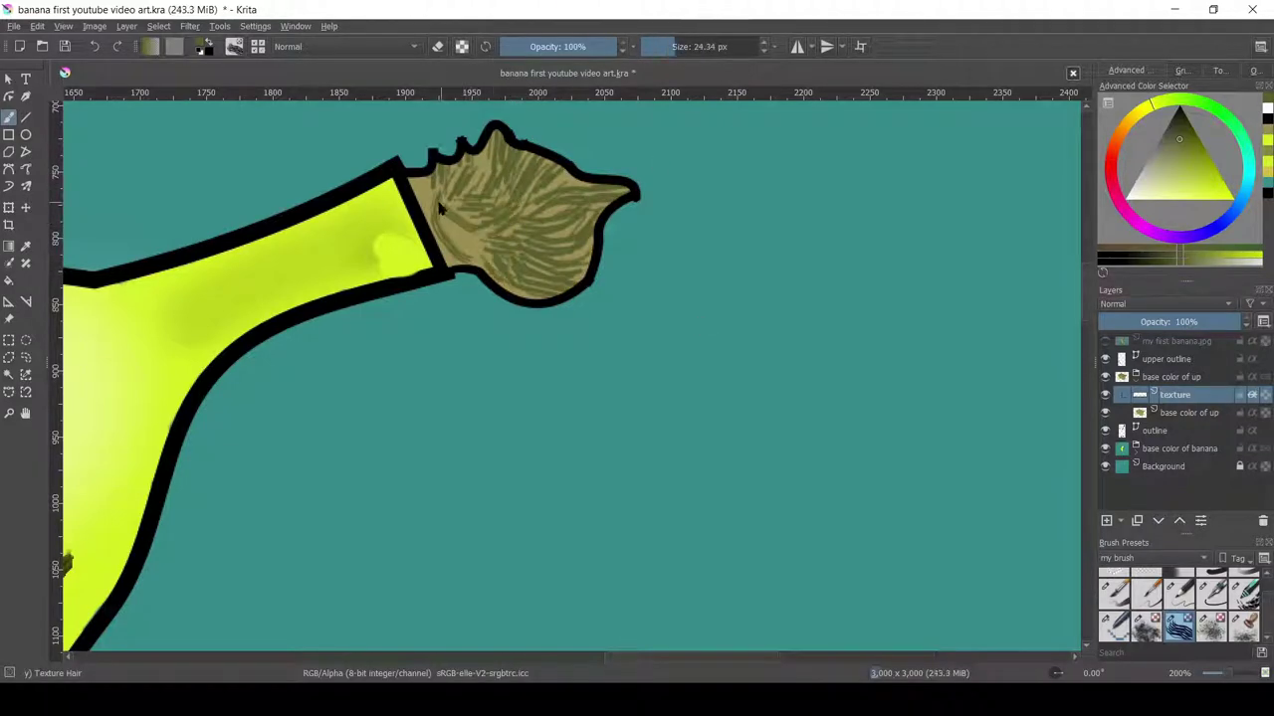
key(Page_Up)
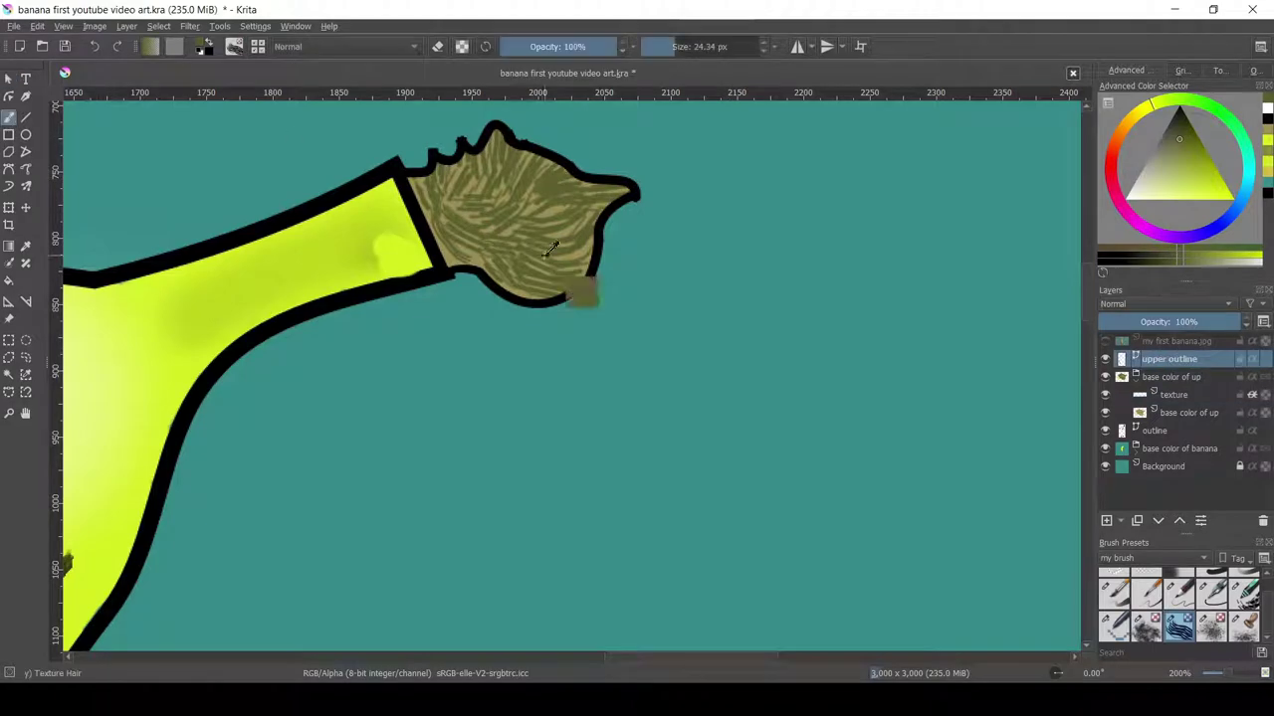
key(/)
- Put the upper outline into a clipping group named 'upPer layer' and select its mask layer
right_click(1169, 358)
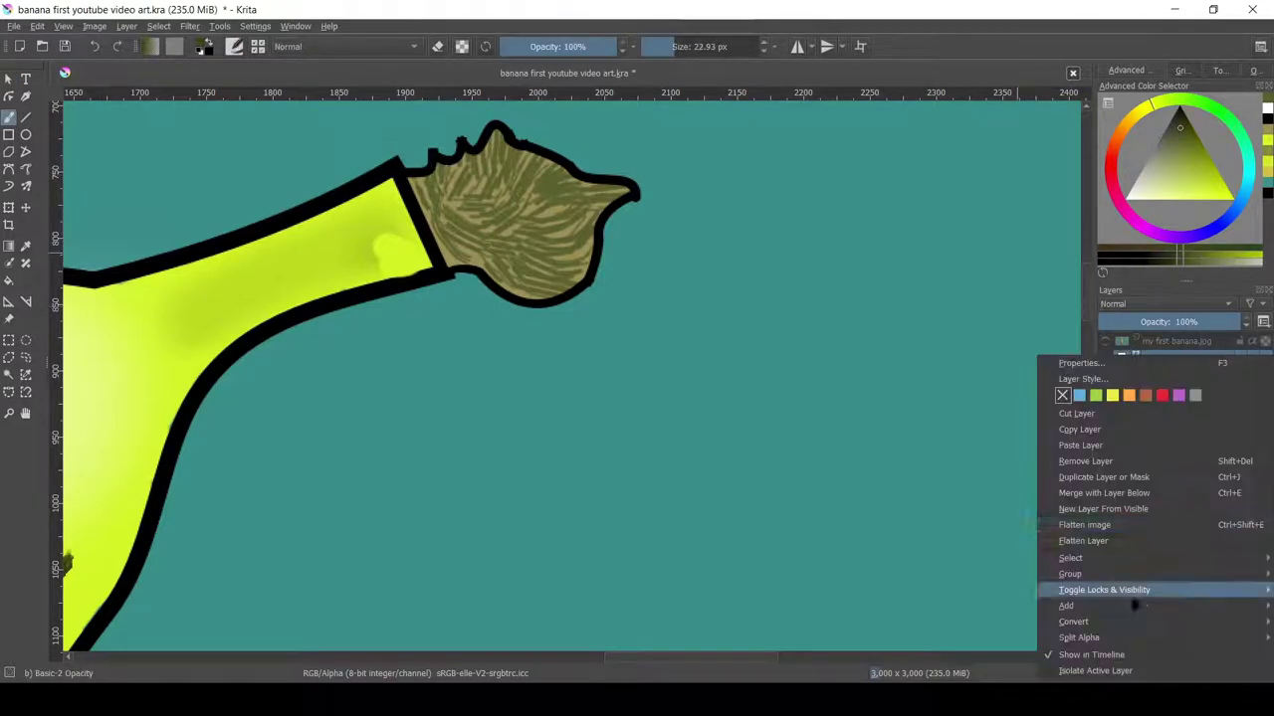
click(1131, 583)
text(upPer layer)
key(Return)
click(1181, 376)
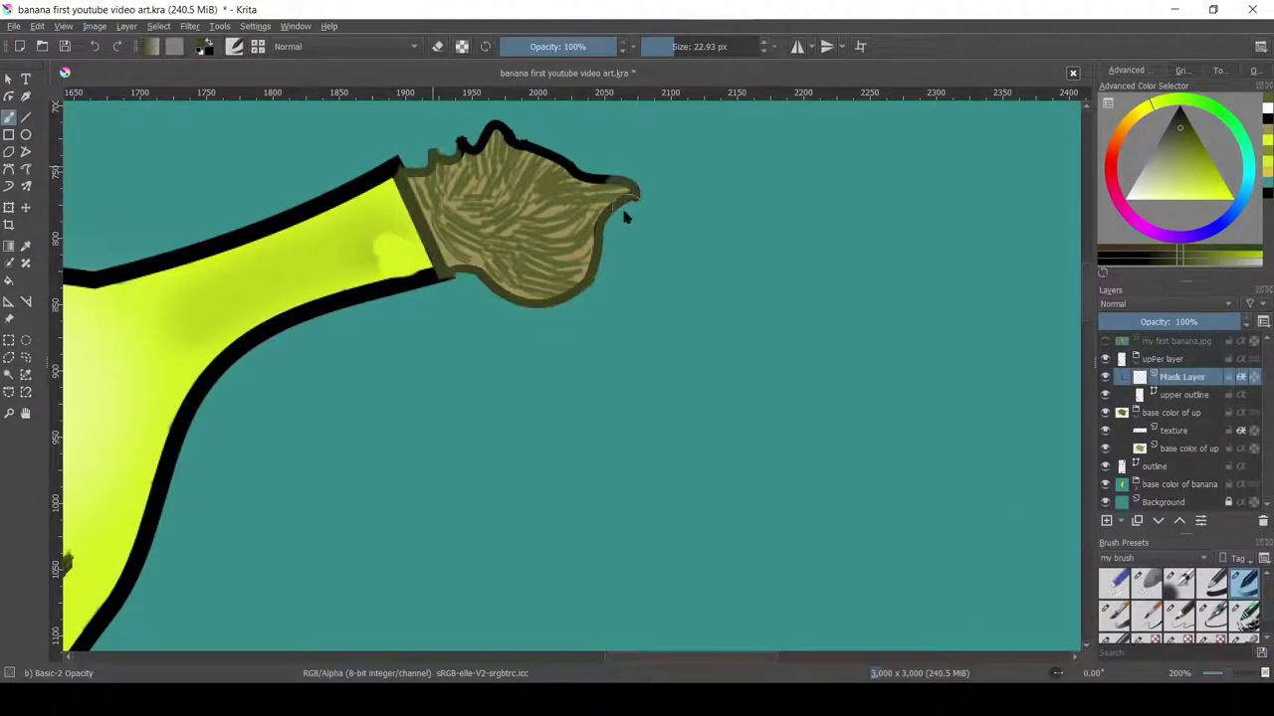
scroll(818, 601, down, 3)
- Paint a thin stroke along the banana's ridge and reposition the upper outline stroke
drag(447, 228, 412, 318)
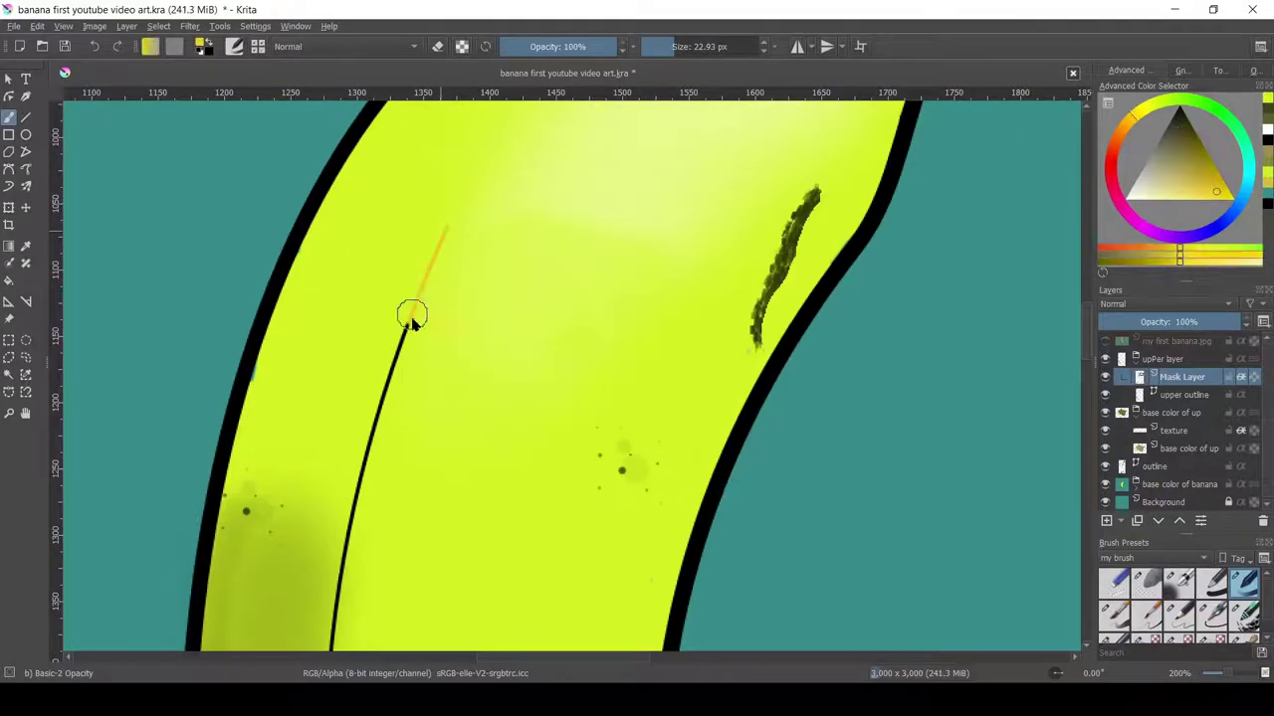
scroll(345, 337, down, 10)
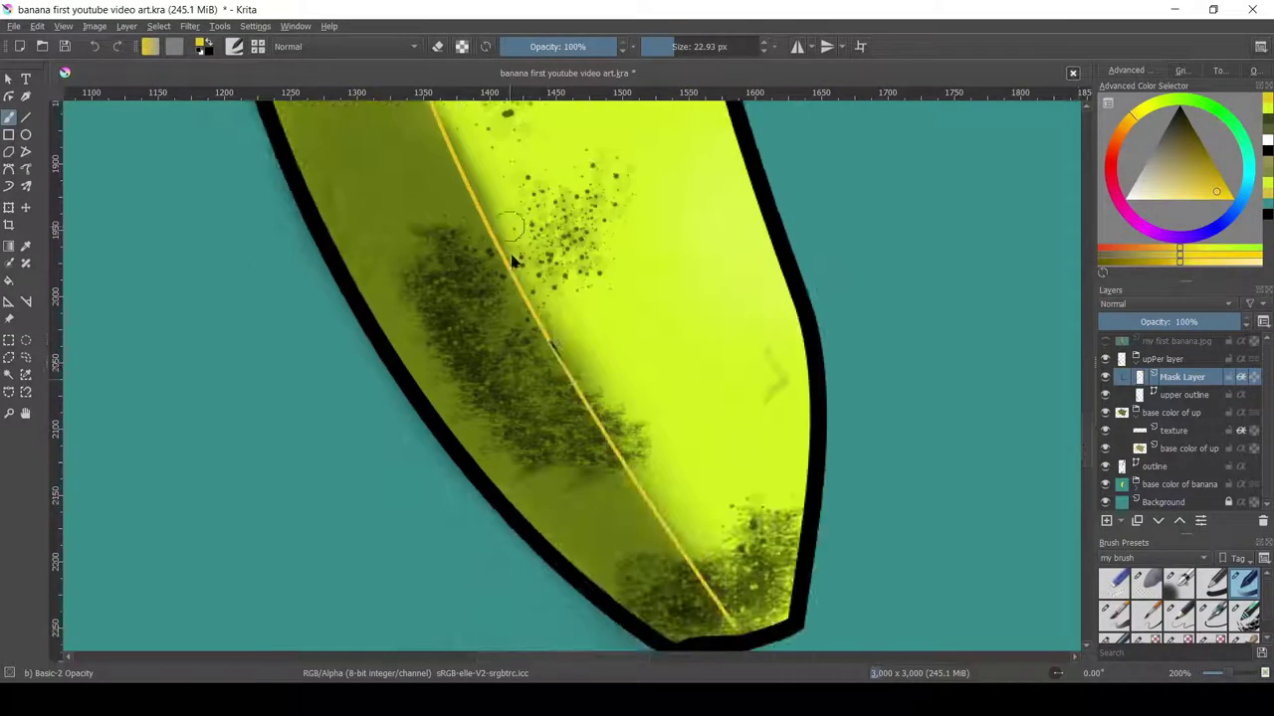
scroll(514, 262, down, 5)
scroll(617, 403, up, 3)
key(Page_Down)
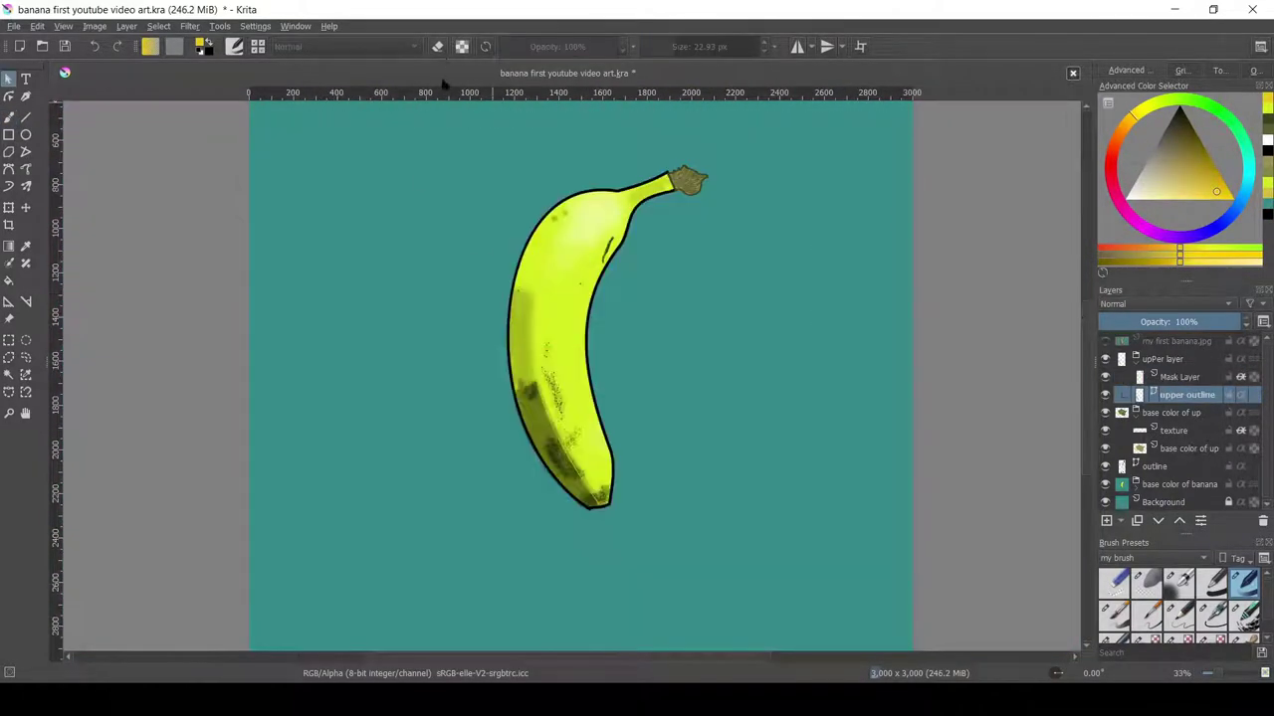
drag(580, 381, 728, 383)
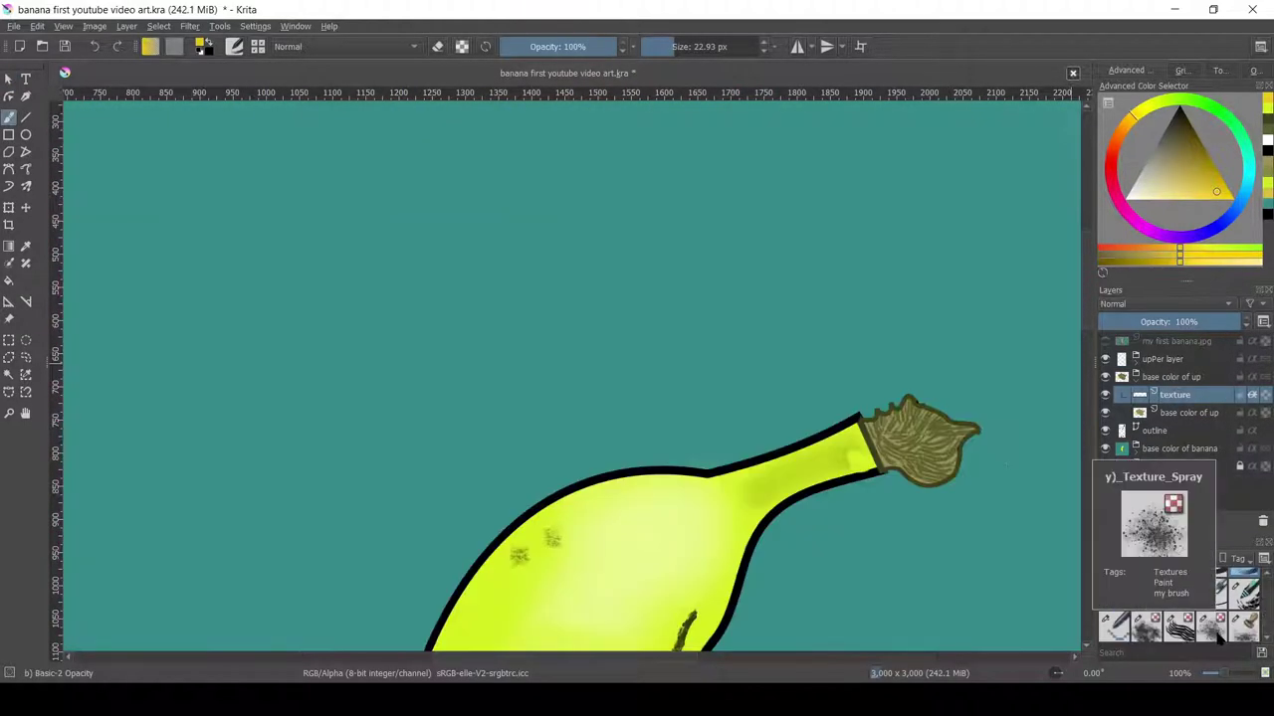
- Paint Texture Crackles strokes across the stem and rework them in eraser mode
click(1114, 617)
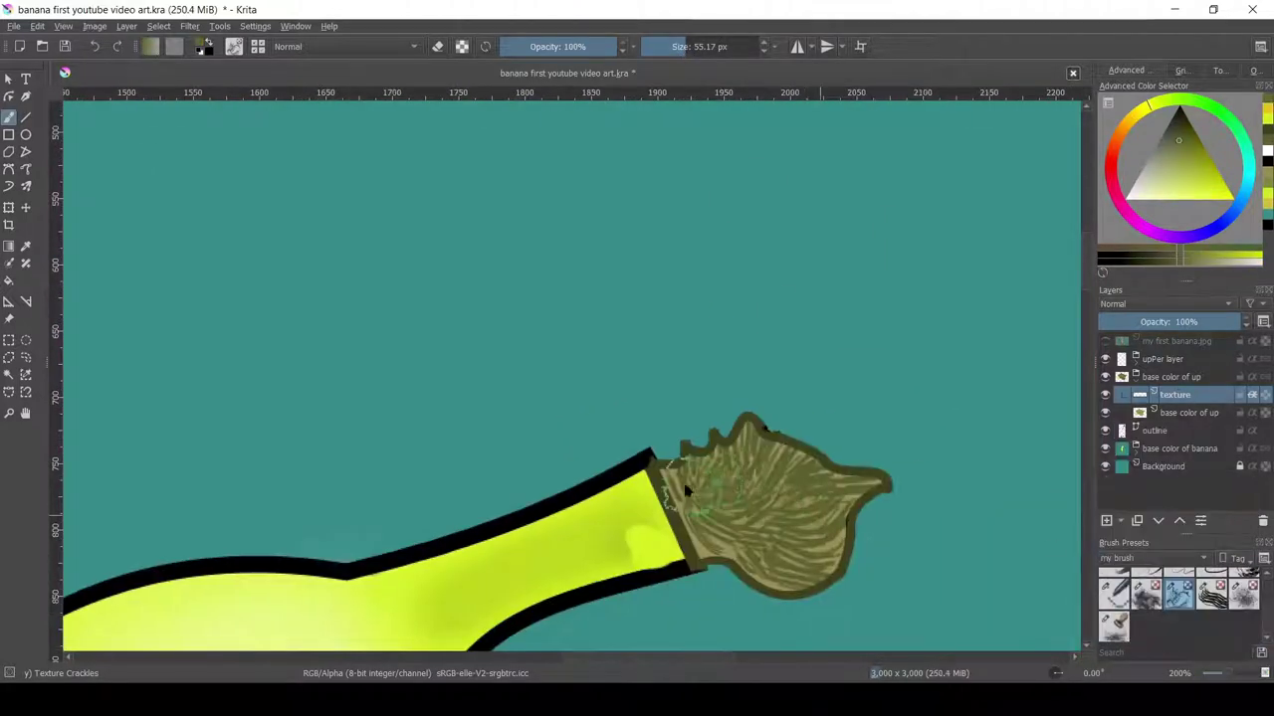
drag(685, 489, 796, 474)
key(F5)
key(F5)
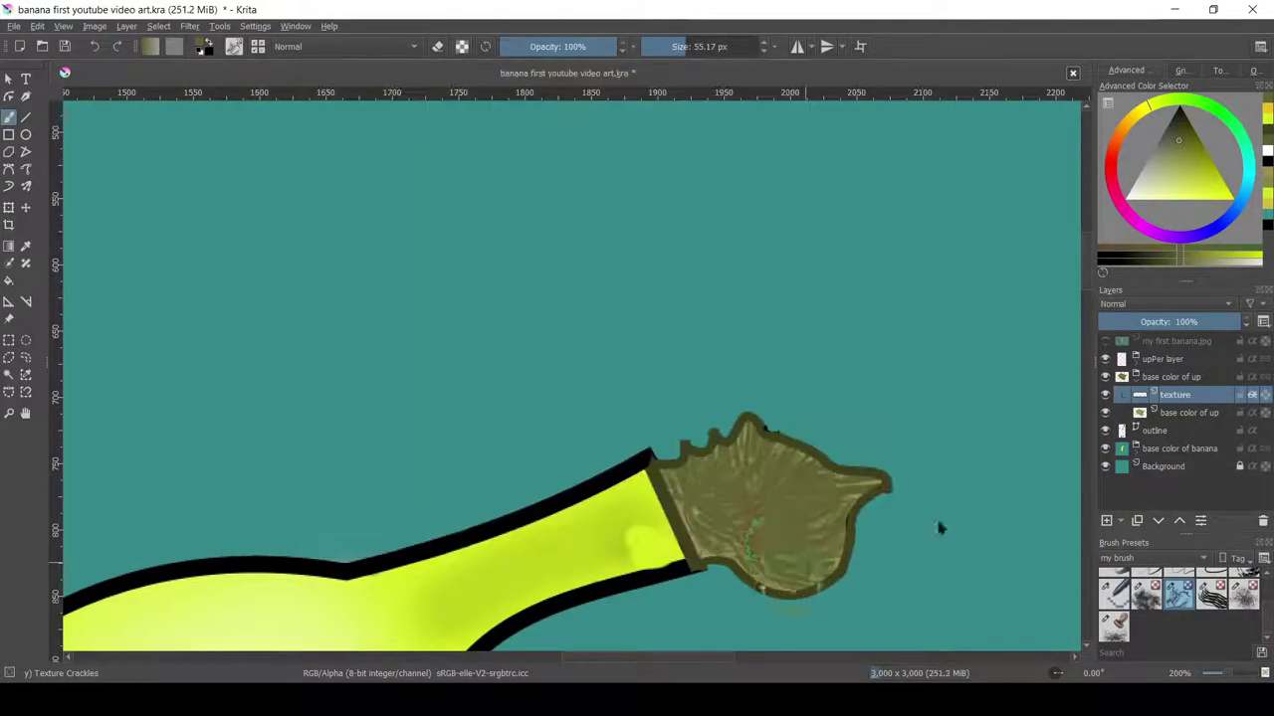
click(1211, 594)
key(slash)
key(e)
key(plus)
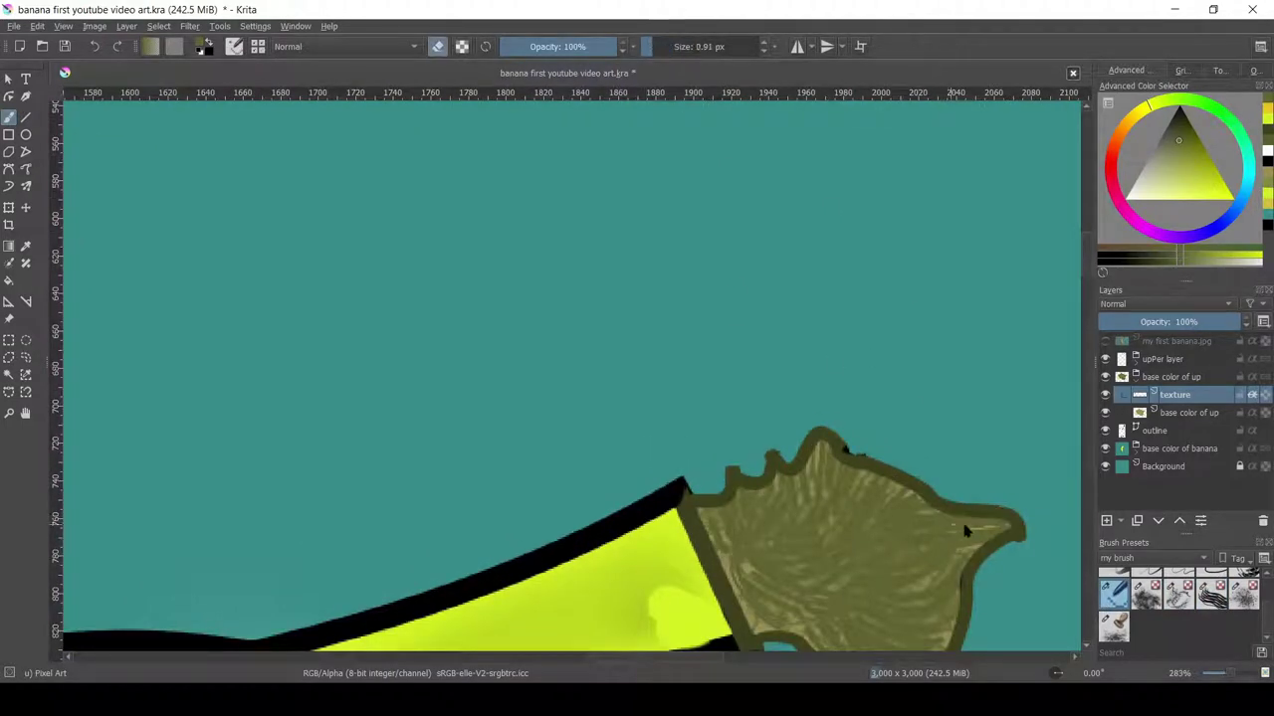
key(minus)
key(minus)
- Duplicate the texture layer and select the new Copy of texture layer
right_click(1198, 398)
click(1105, 176)
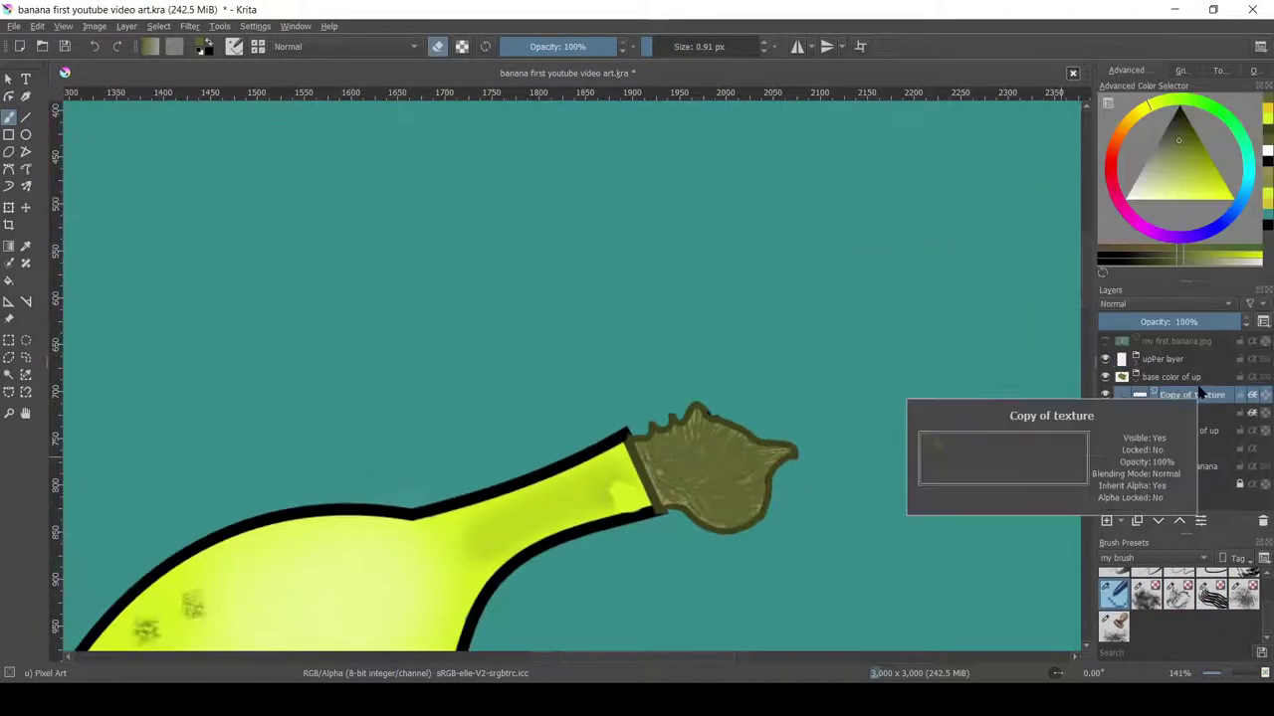
click(1214, 321)
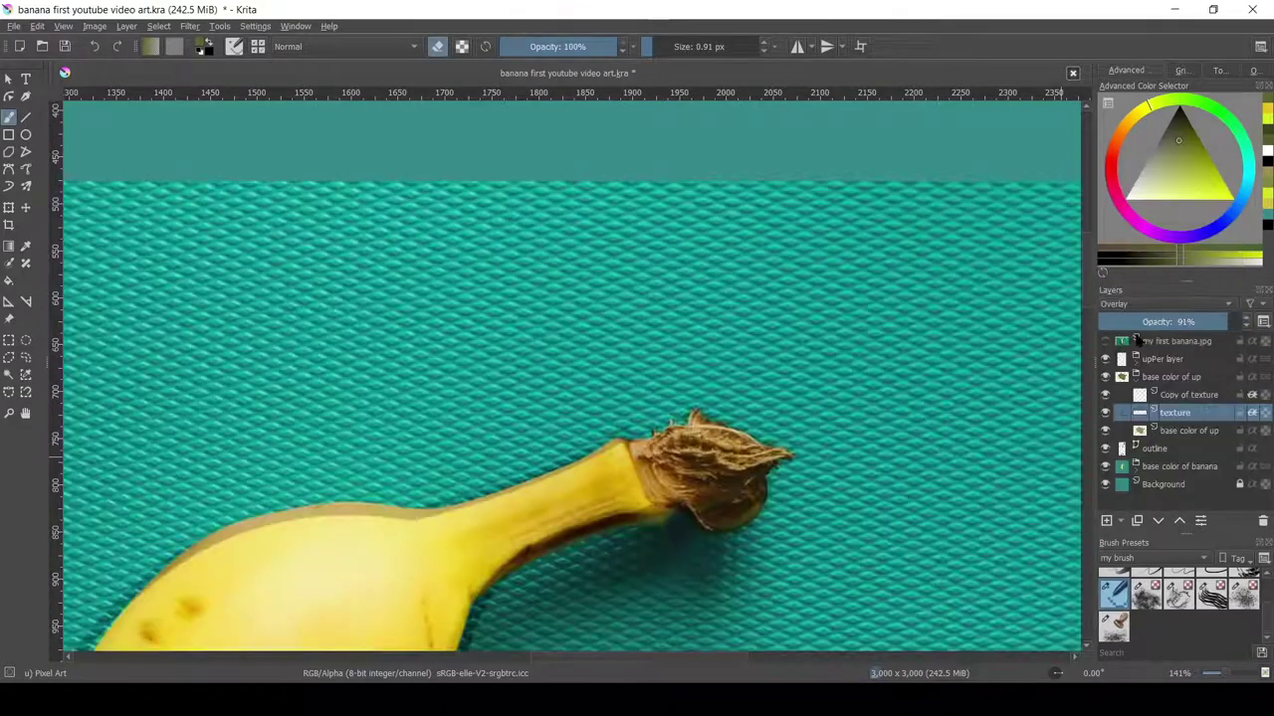
- Try blending modes on the texture copy, applying Overlay, and check the reference photo
click(1214, 304)
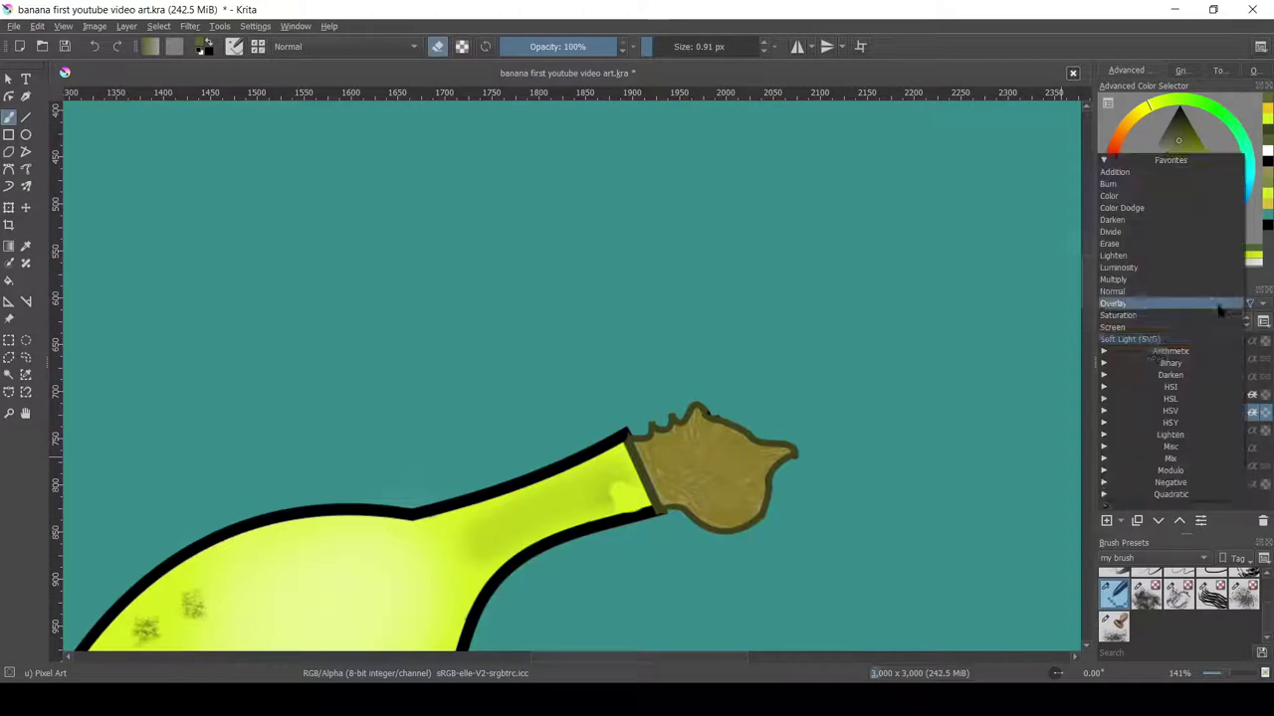
click(1214, 266)
click(1204, 303)
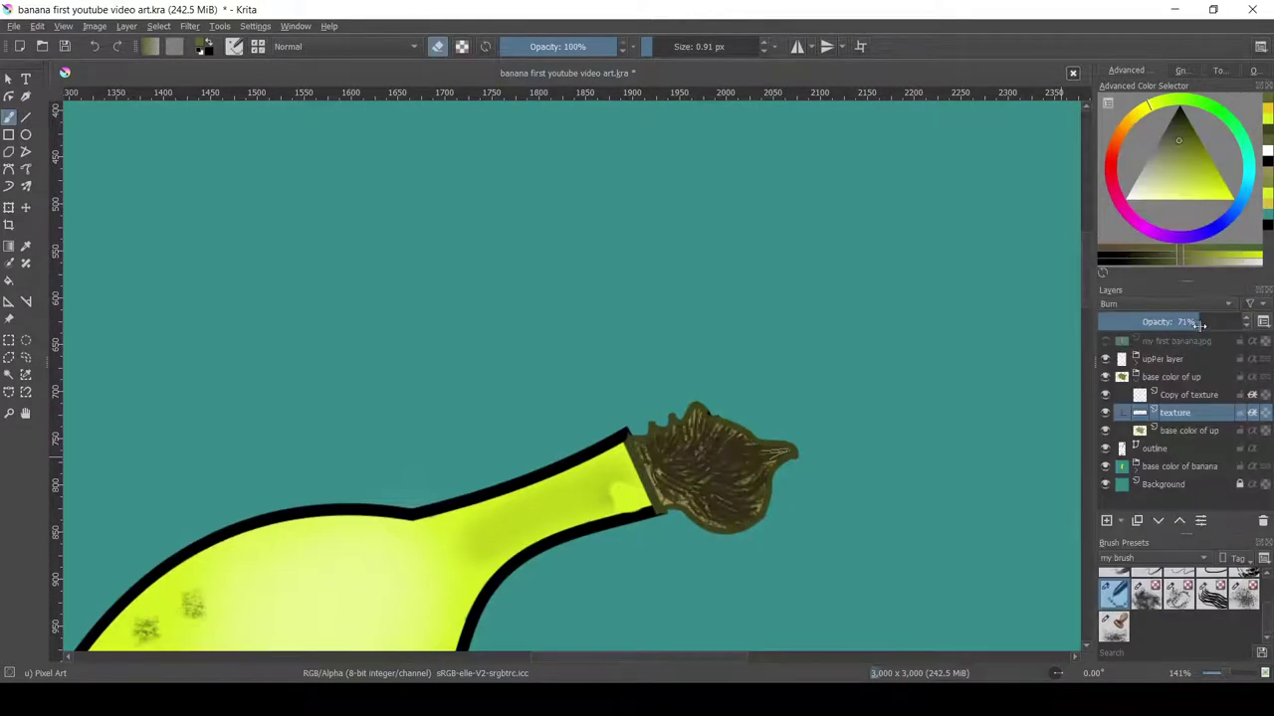
click(1192, 317)
click(1152, 422)
click(1105, 341)
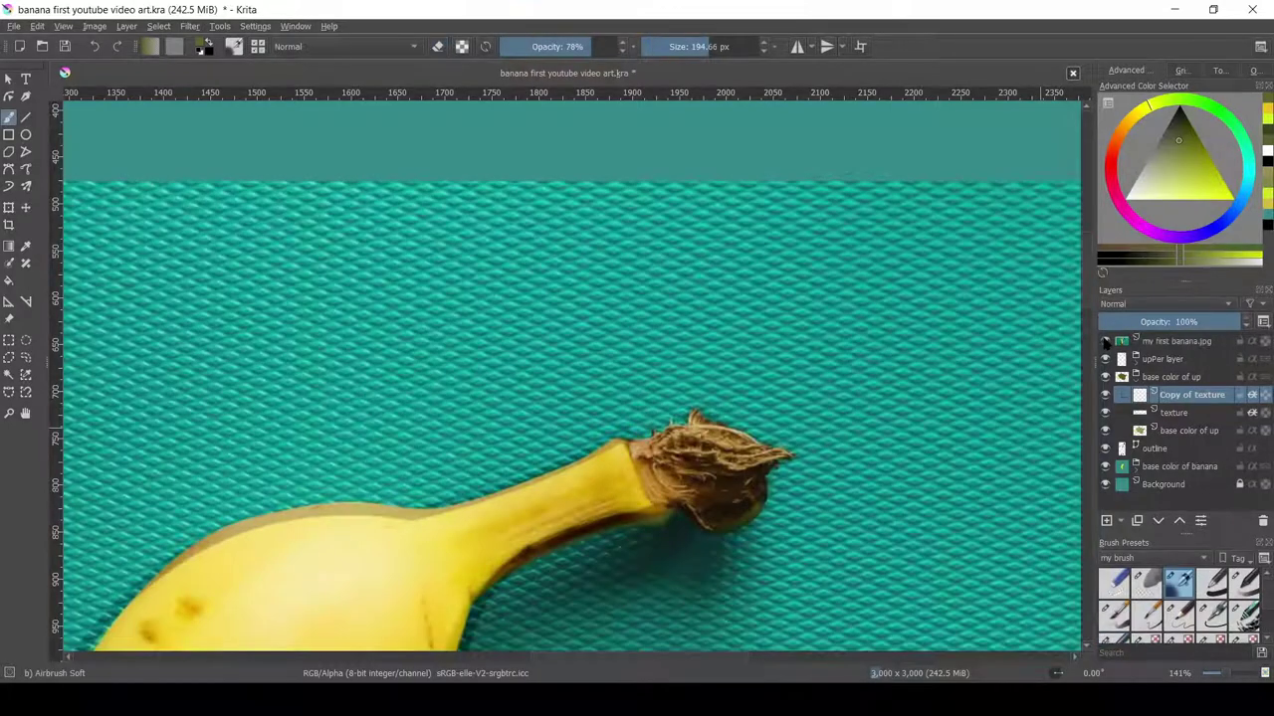
click(1104, 342)
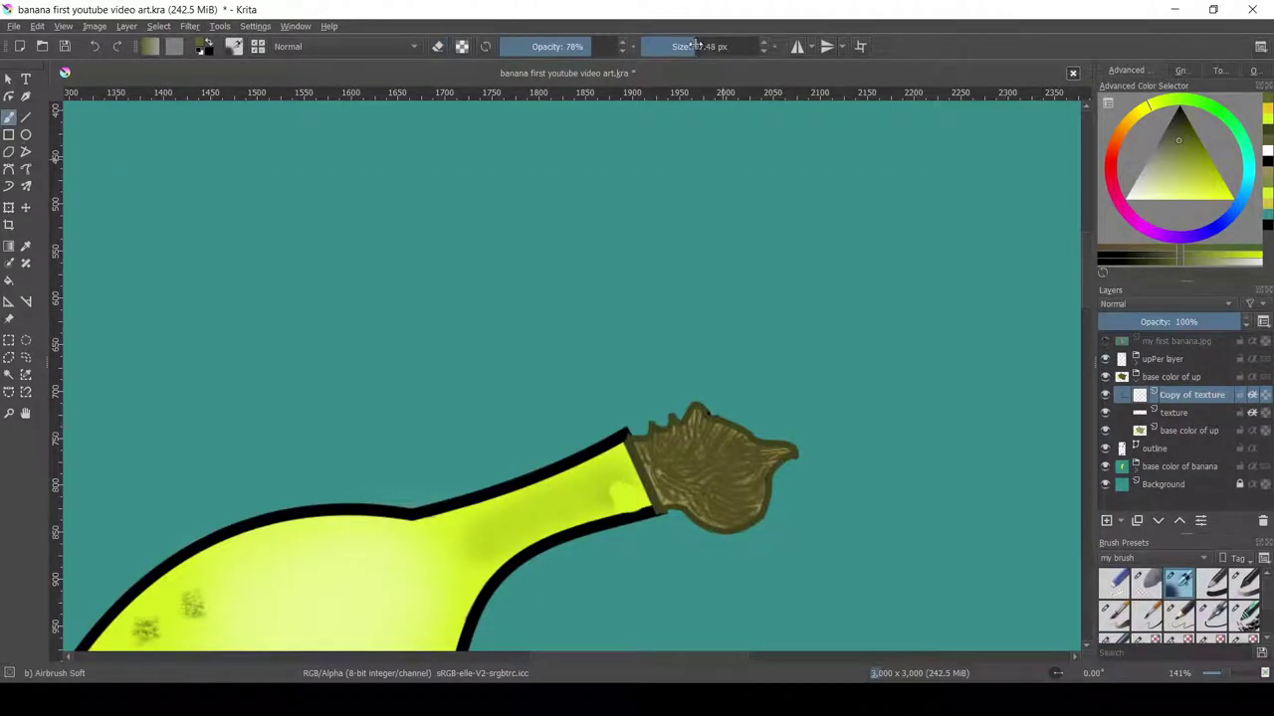
- Rename the copy 'shading', move it below texture, and set it to Multiply at 85% opacity
double_click(1208, 395)
text(sglng)
key(Return)
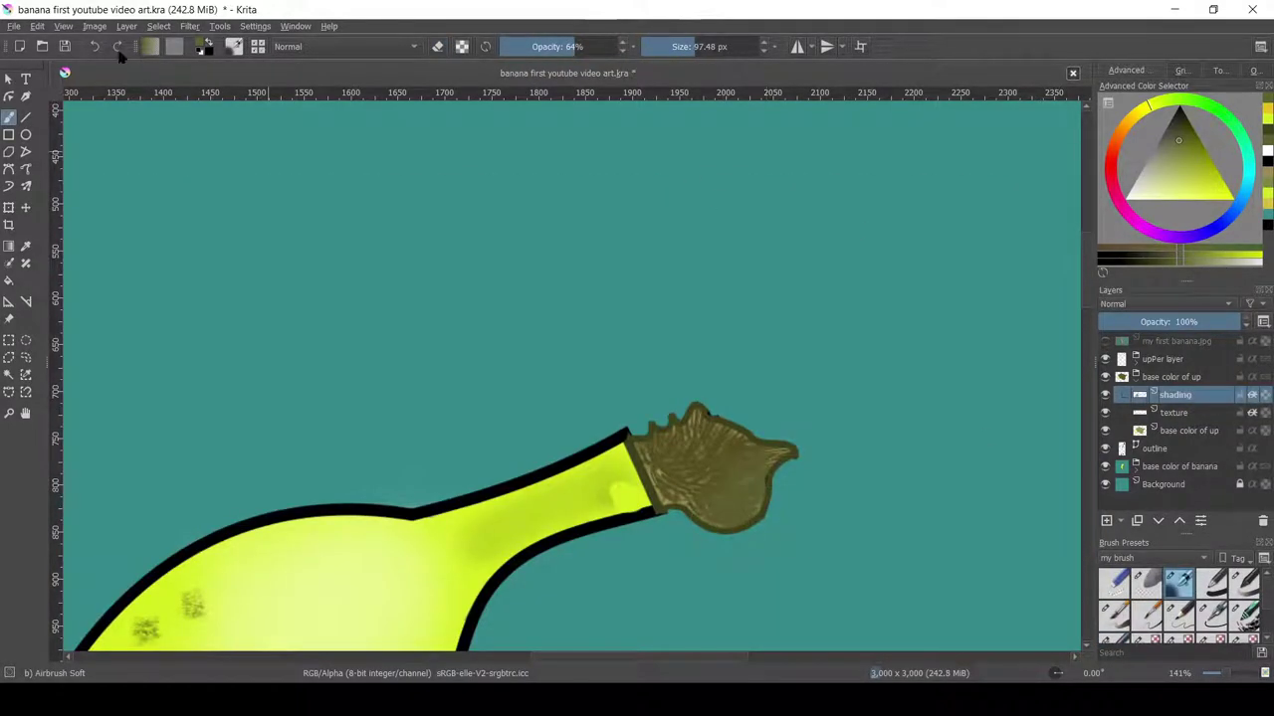
drag(575, 46, 565, 46)
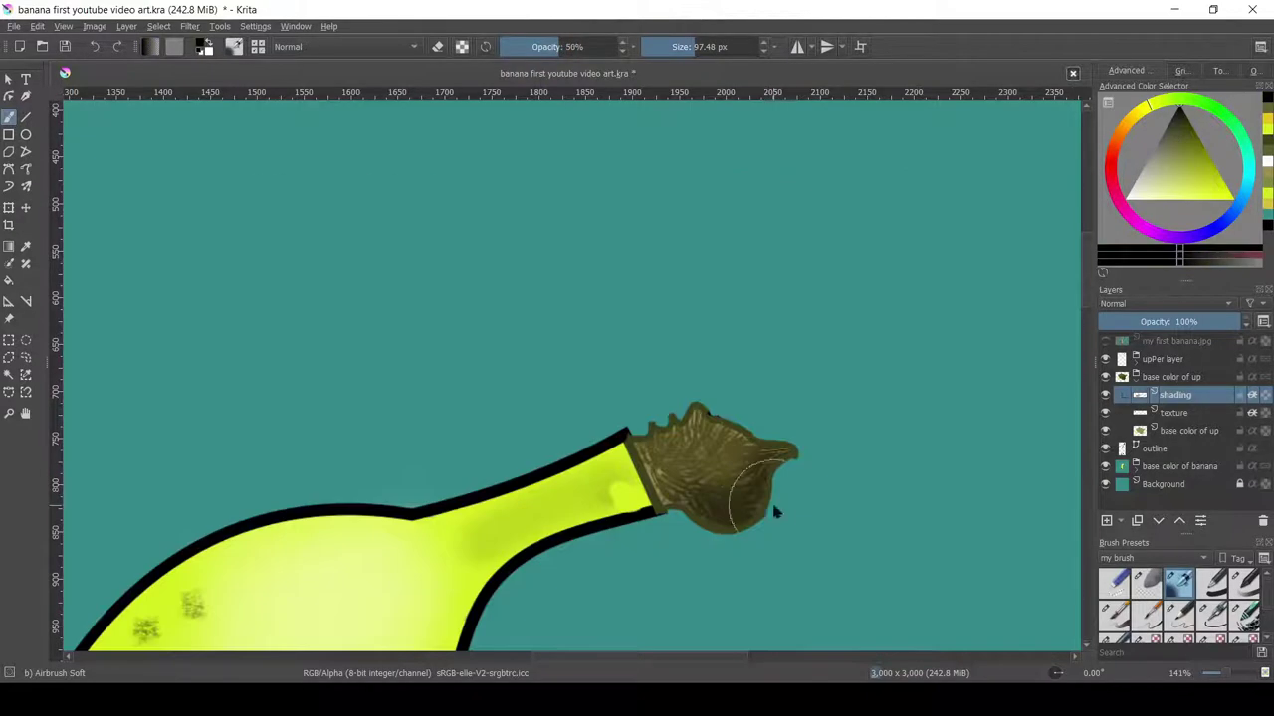
click(1193, 304)
drag(1211, 428, 1209, 418)
click(1220, 321)
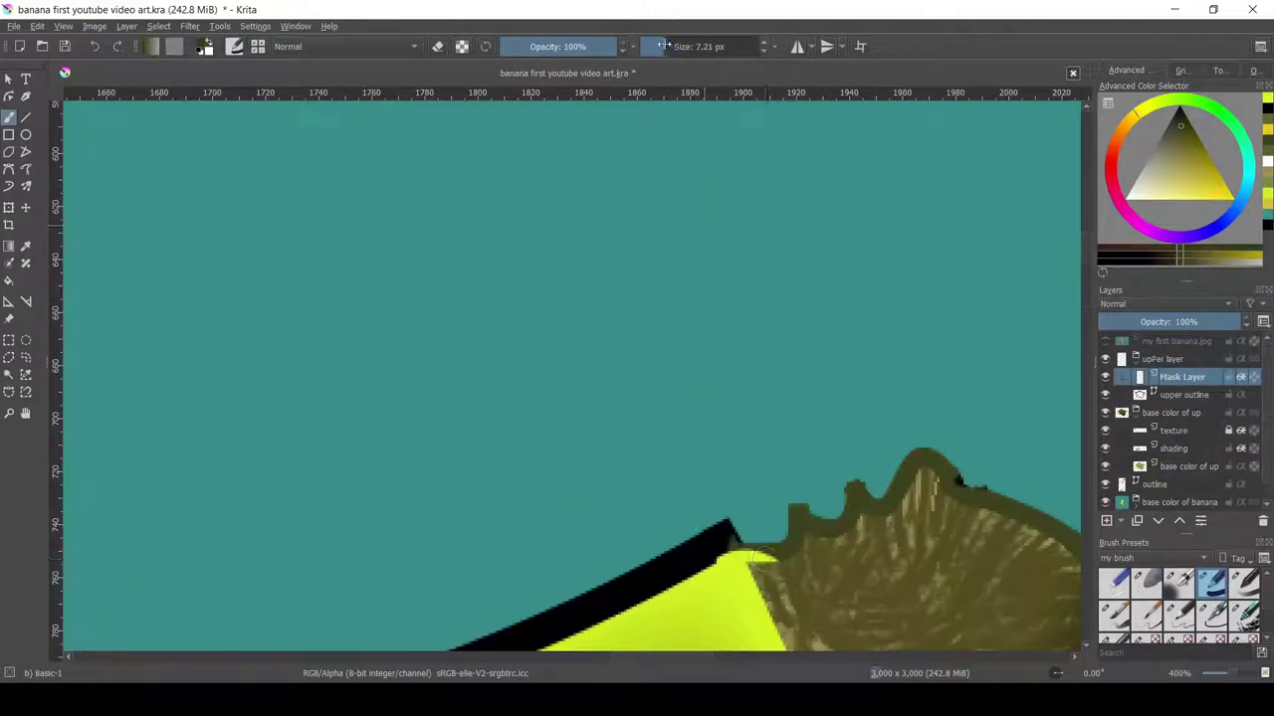
- Paint over the yellow gap at the stem's edge in dark olive and tidy the upper outline
mouse_move(742, 547)
mouse_down()
mouse_move(776, 564)
mouse_move(796, 512)
mouse_move(724, 368)
mouse_up()
scroll(864, 553, down, 4)
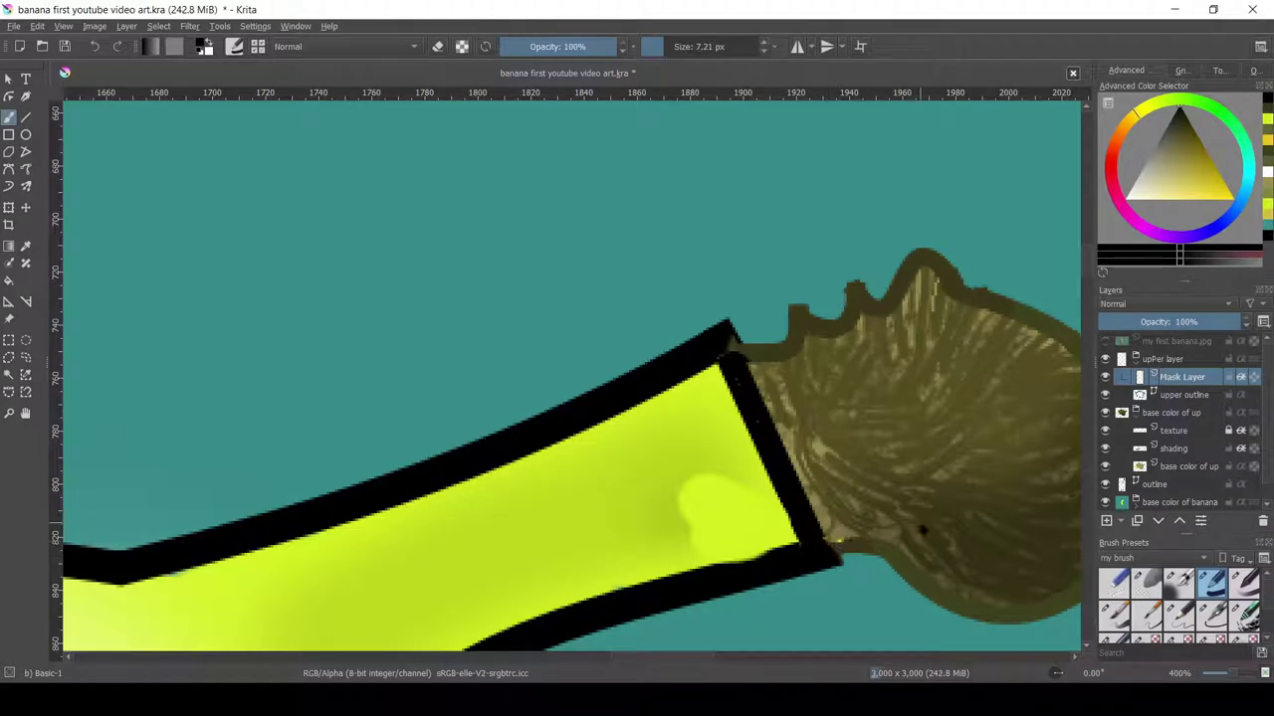
ctrl+click(783, 361)
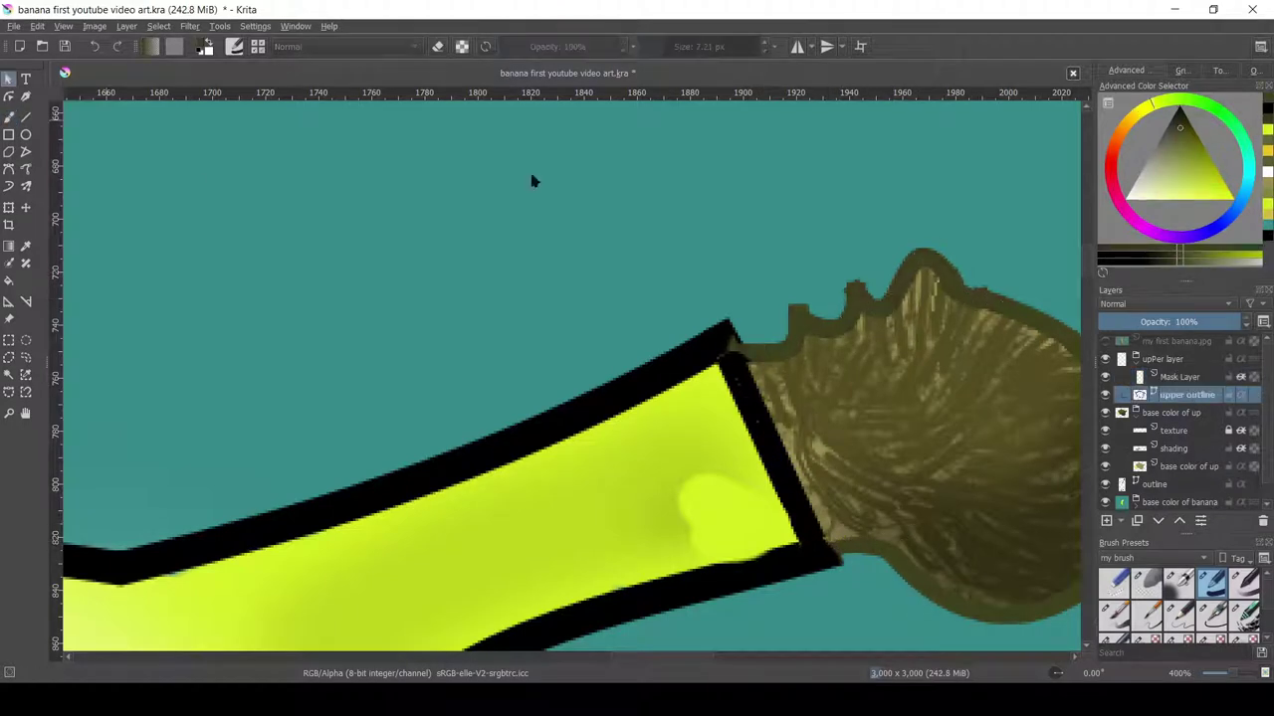
key(Page_Down)
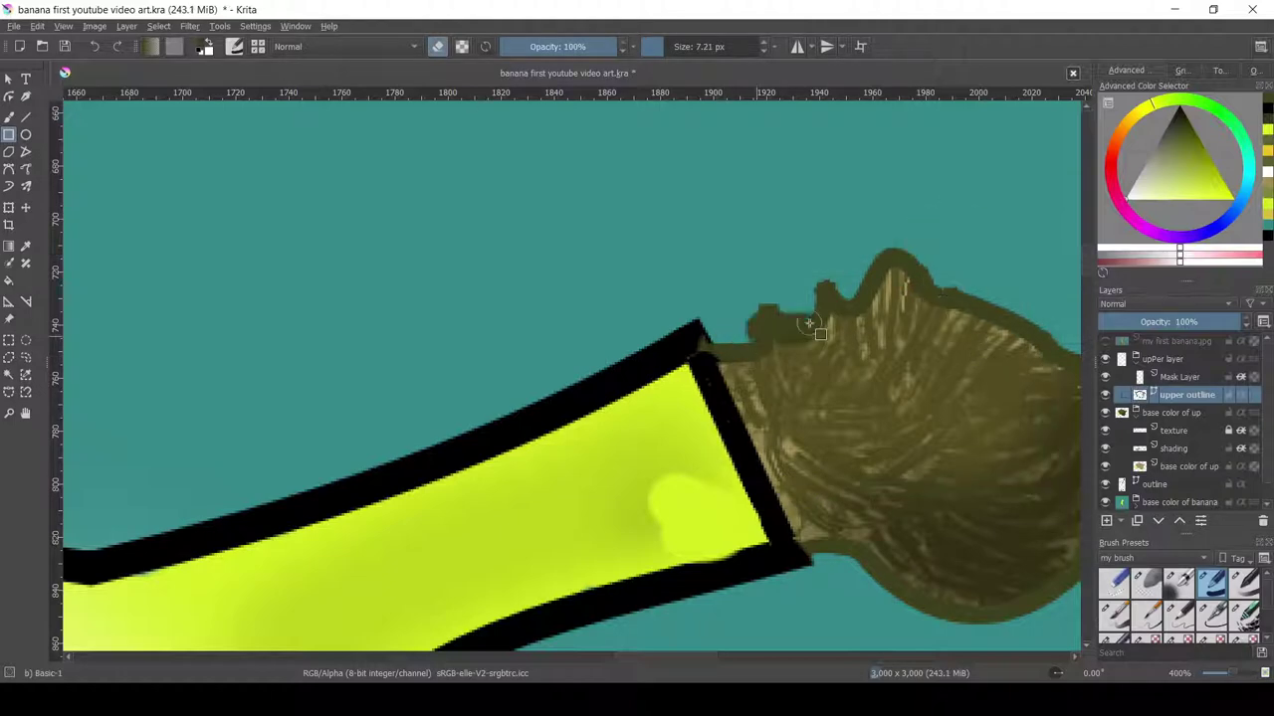
click(8, 77)
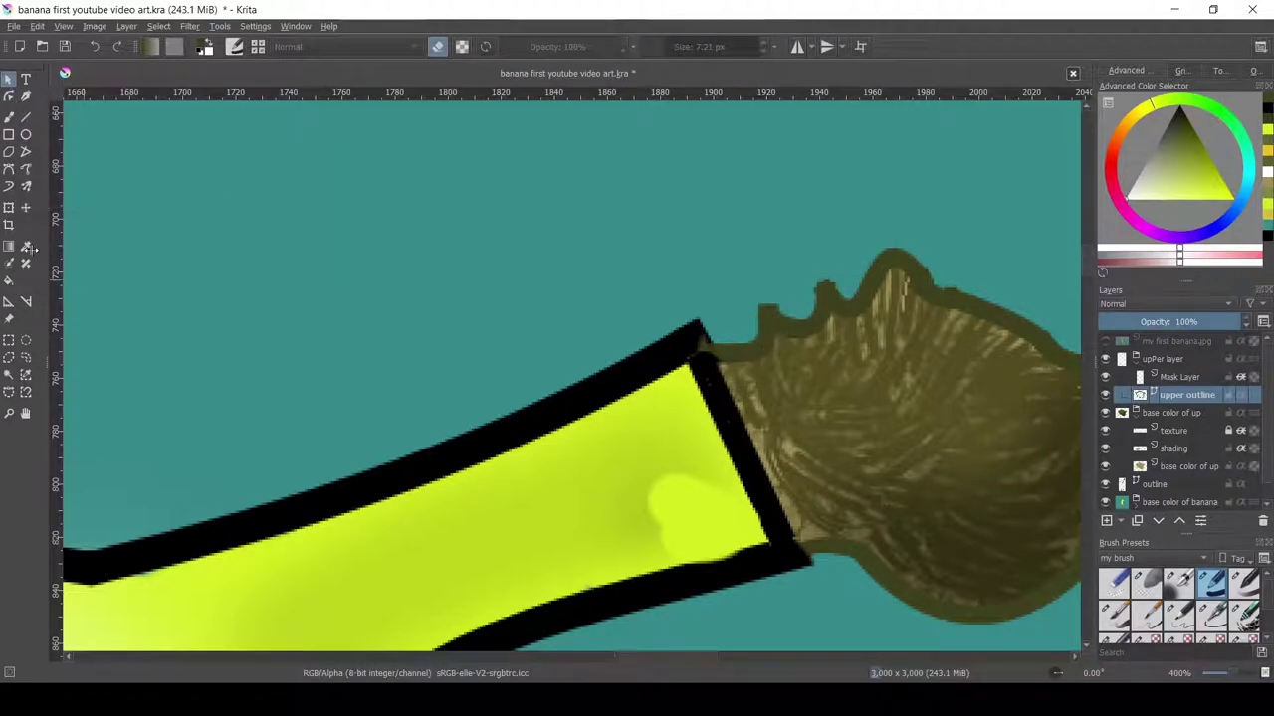
key(b)
key(1)
click(1135, 358)
- Add a new paint layer named 'lightning' above shading and switch to the Airbrush Soft brush
click(1191, 416)
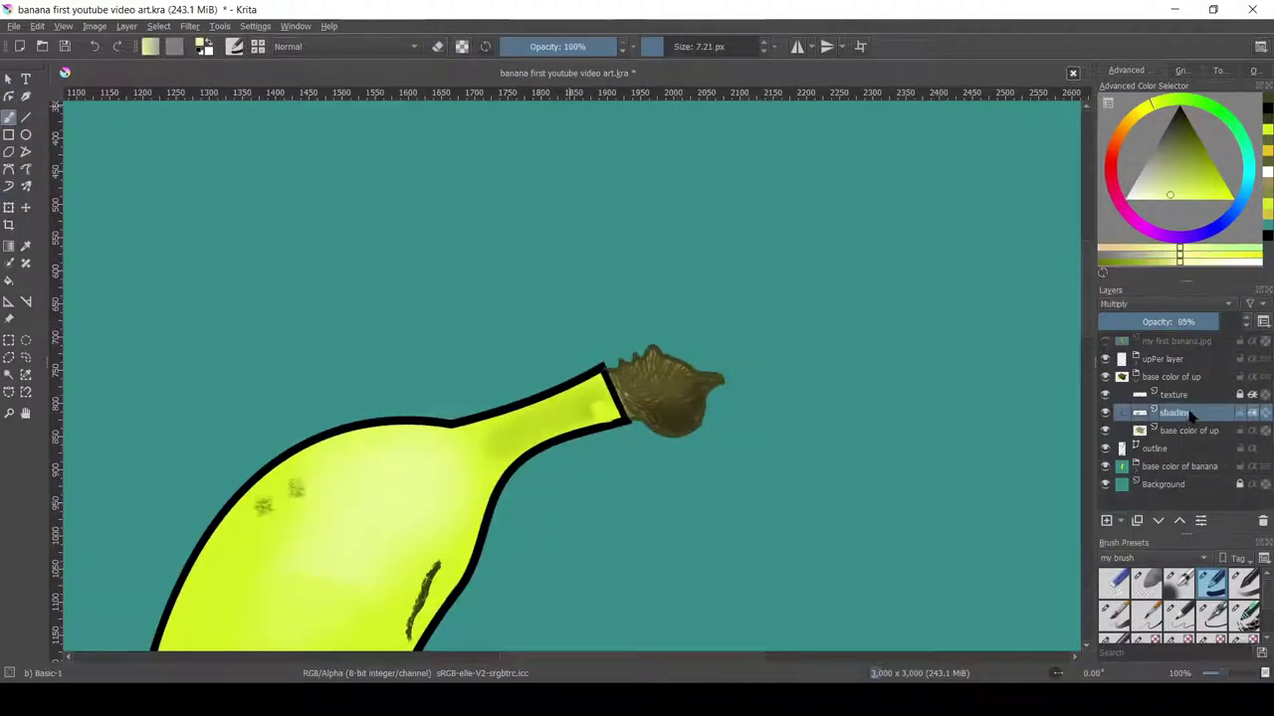
right_click(1190, 416)
click(1088, 193)
text(lightning)
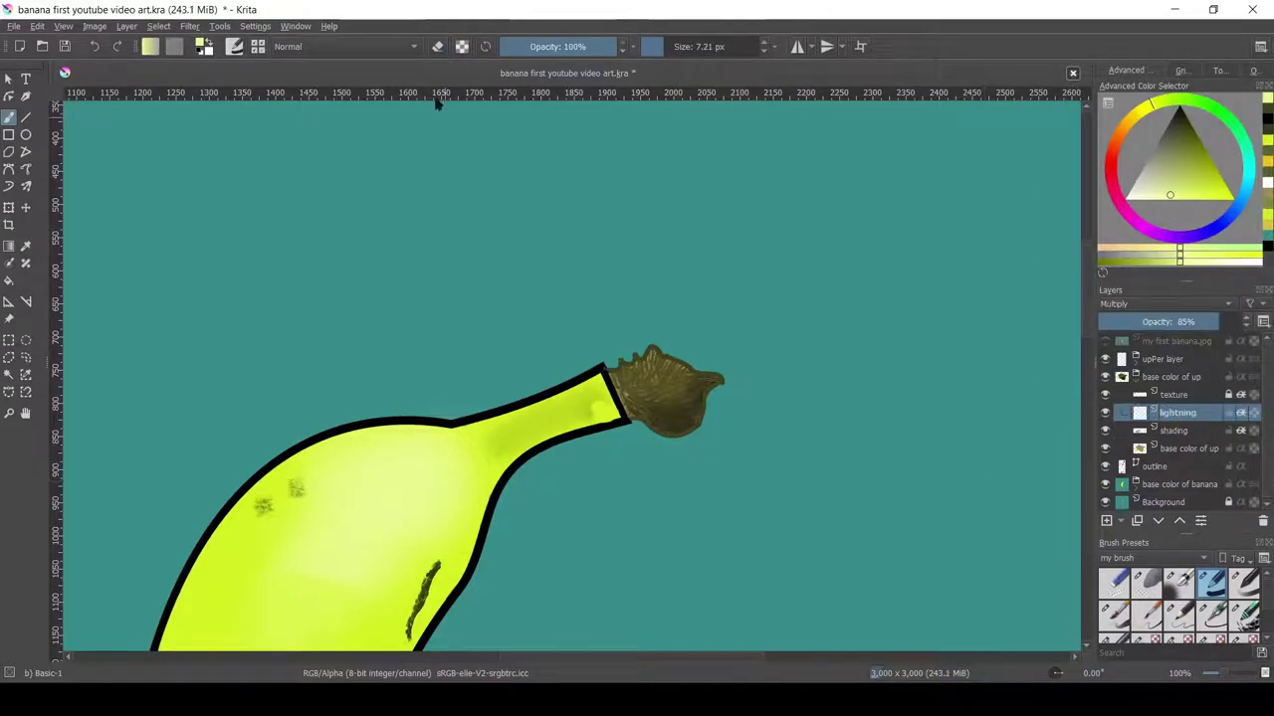
key(slash)
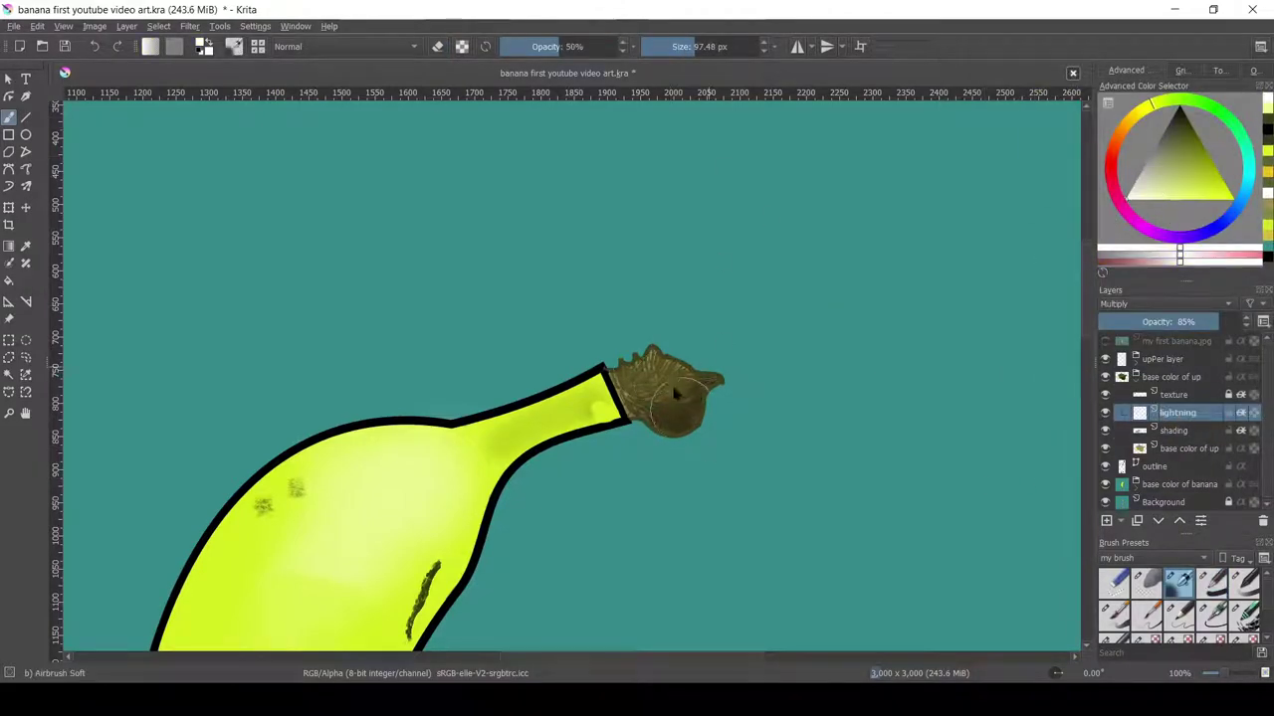
- Set the lightning layer to Screen blending and brush a faint highlight onto the stem
right_click(1184, 412)
click(1208, 303)
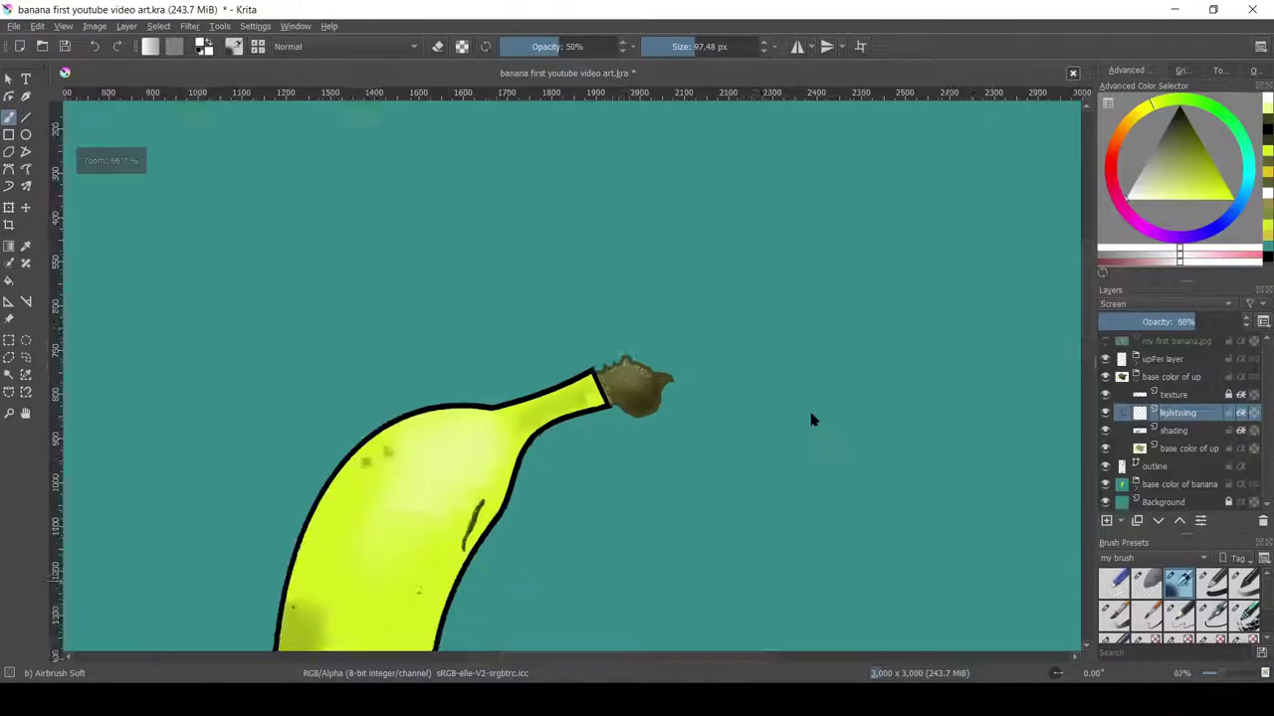
scroll(567, 428, up, 1)
ctrl+click(607, 423)
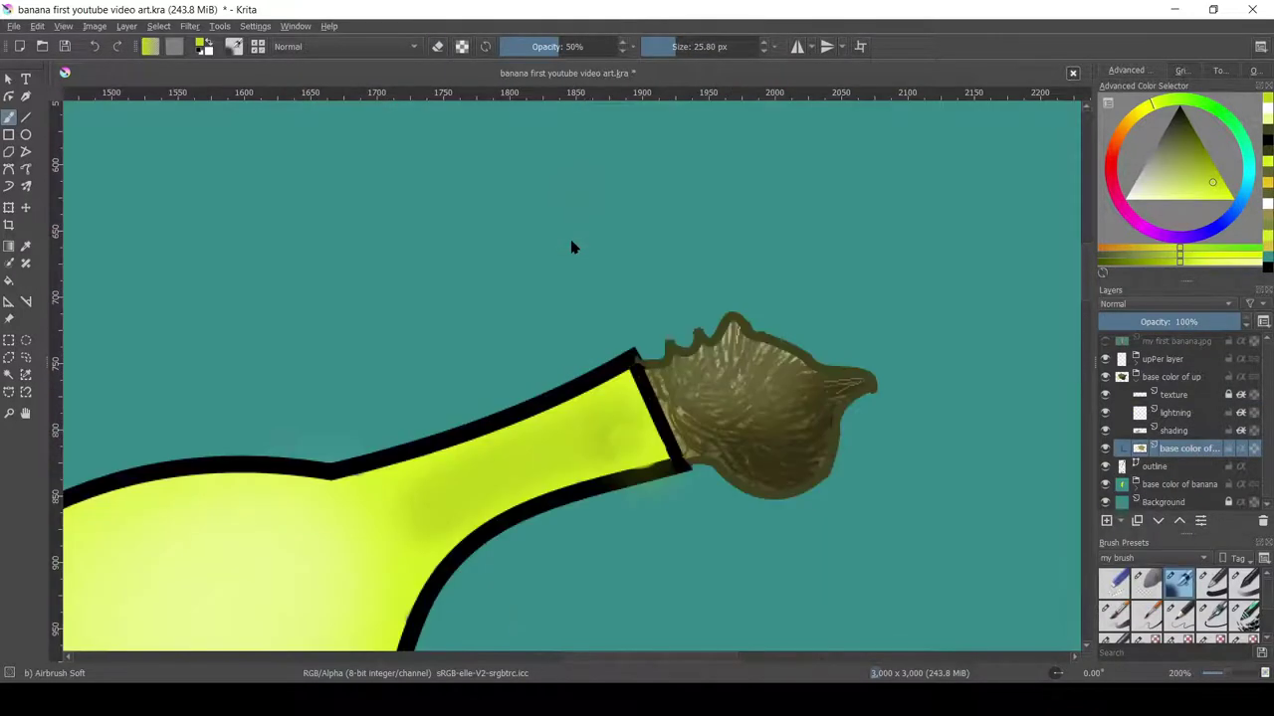
drag(796, 370, 766, 376)
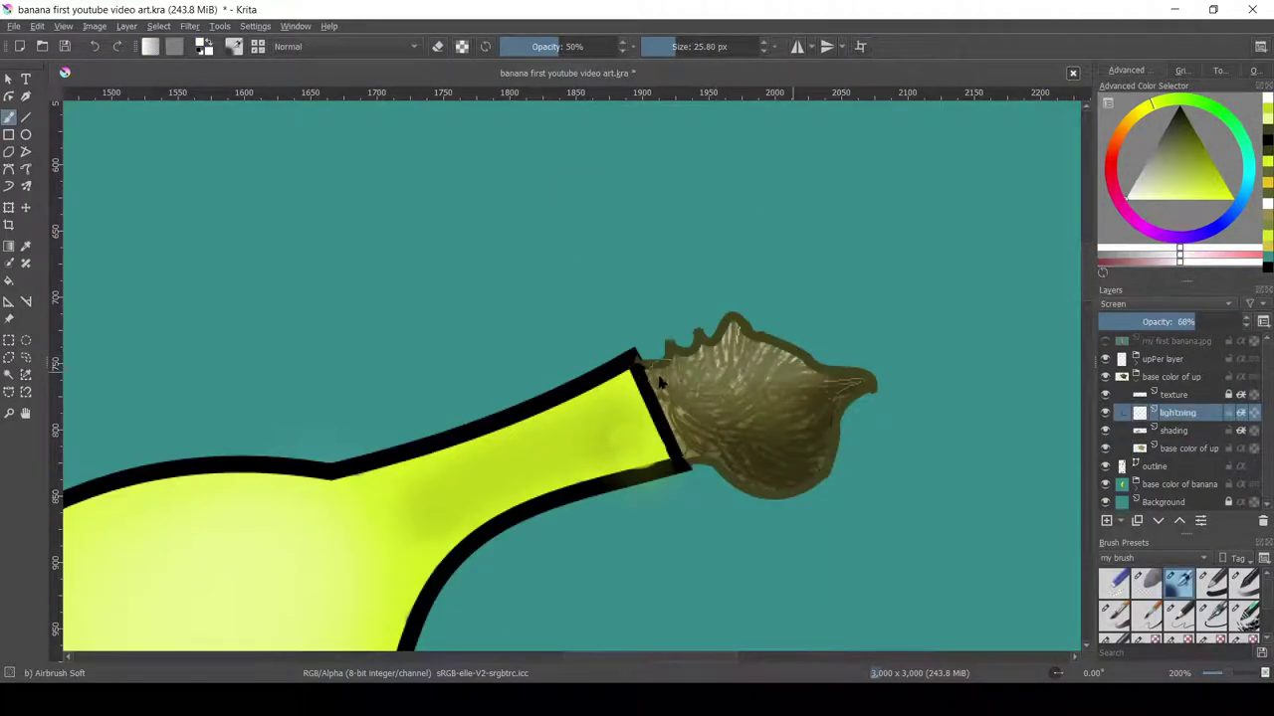
key(ctrl+minus)
key(ctrl+minus)
key(ctrl+minus)
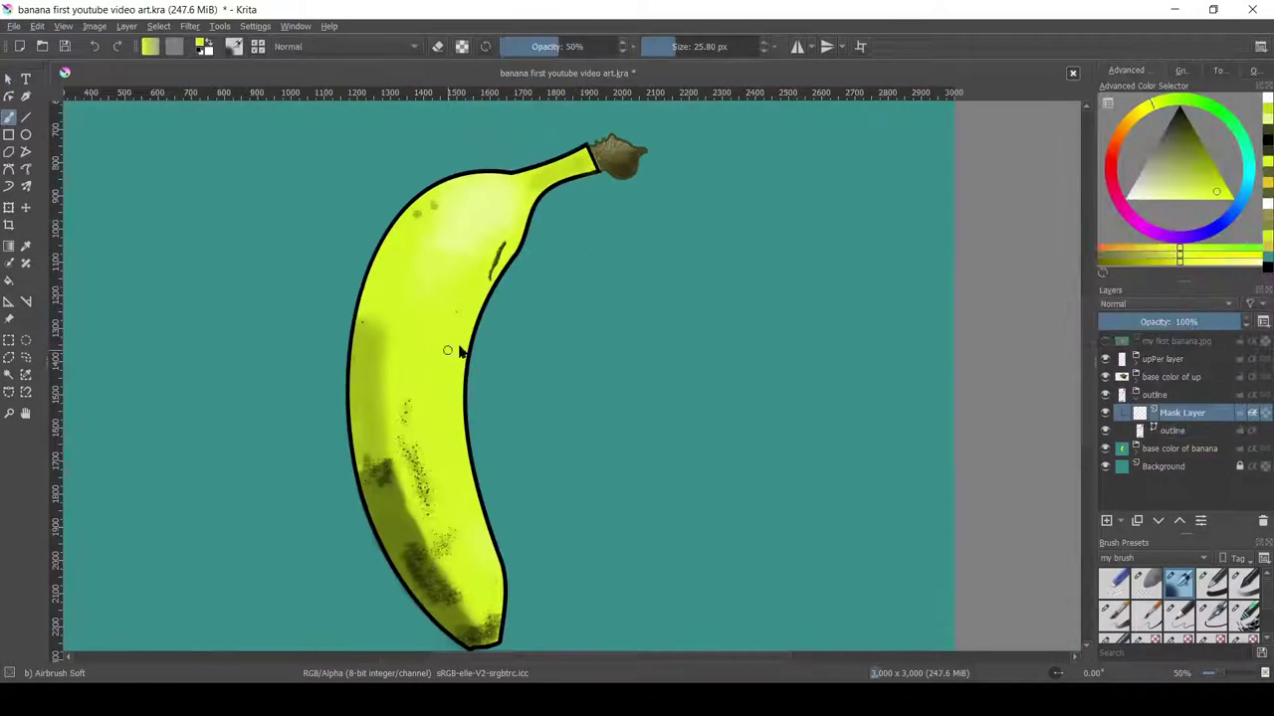
- Paint sampled yellow over the black outline along the outer, top and lower-left edges
click(1113, 617)
drag(582, 154, 505, 570)
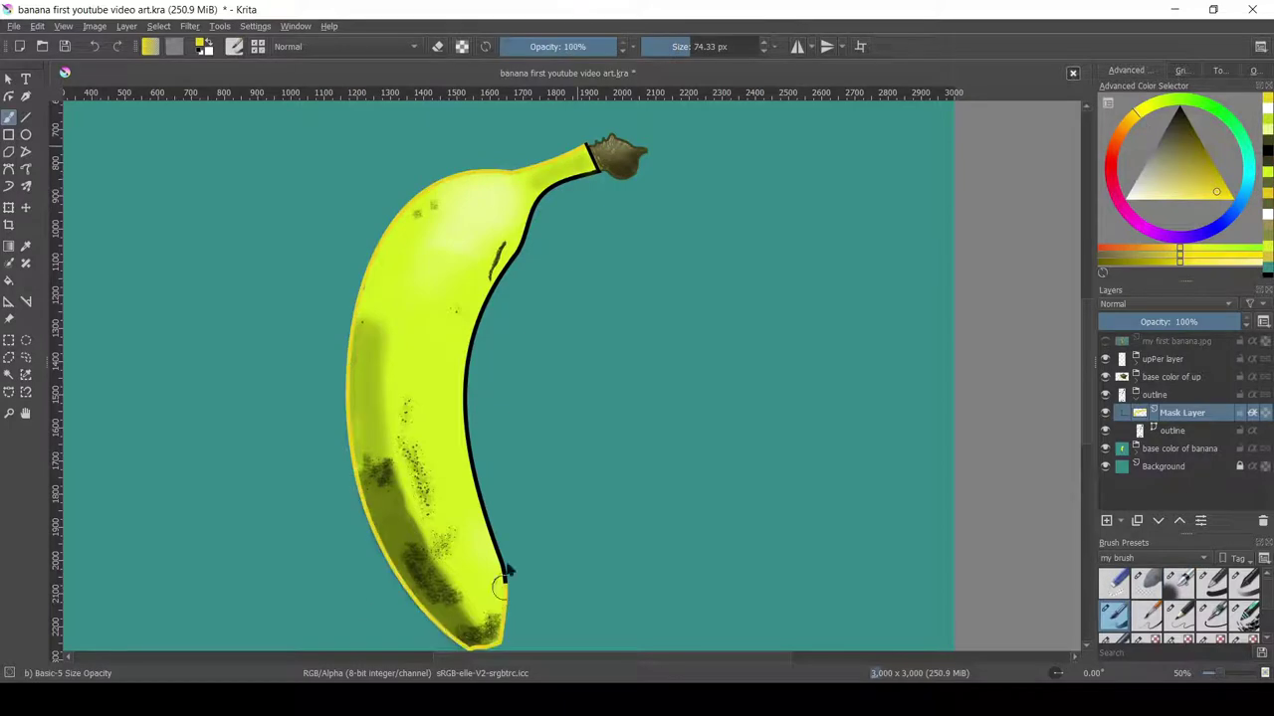
ctrl+click(458, 314)
drag(582, 159, 416, 199)
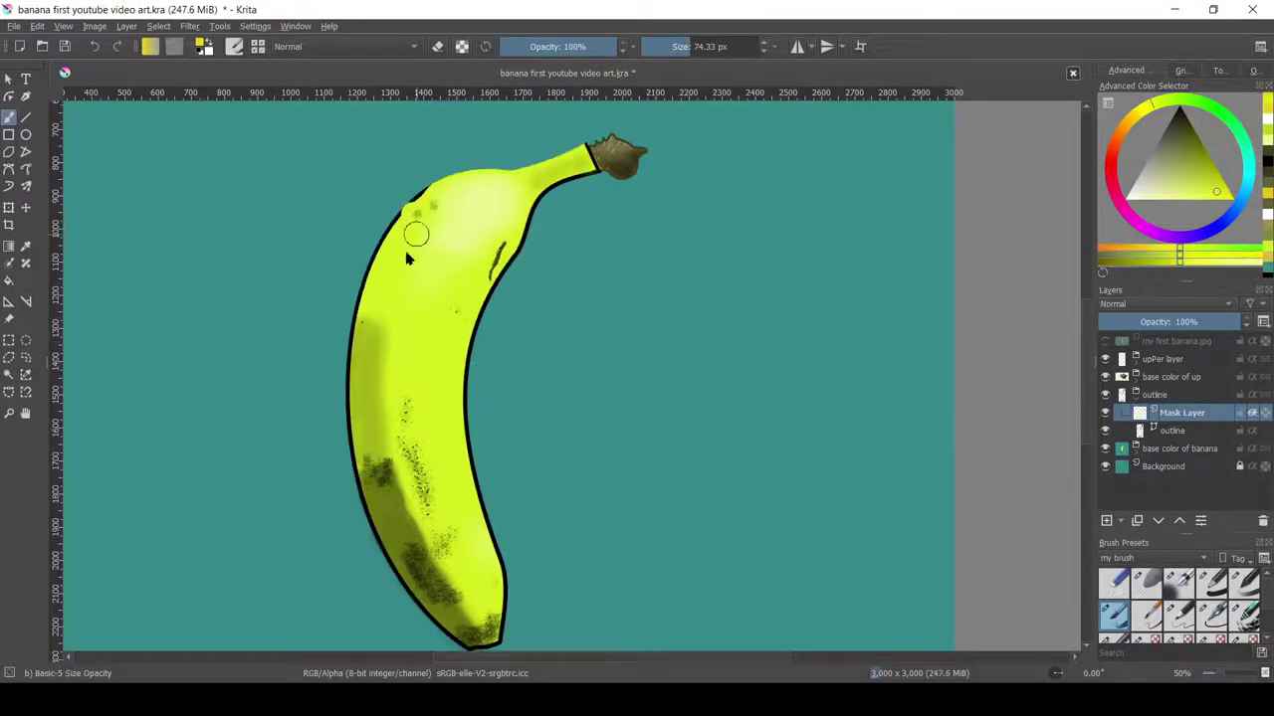
ctrl+click(403, 279)
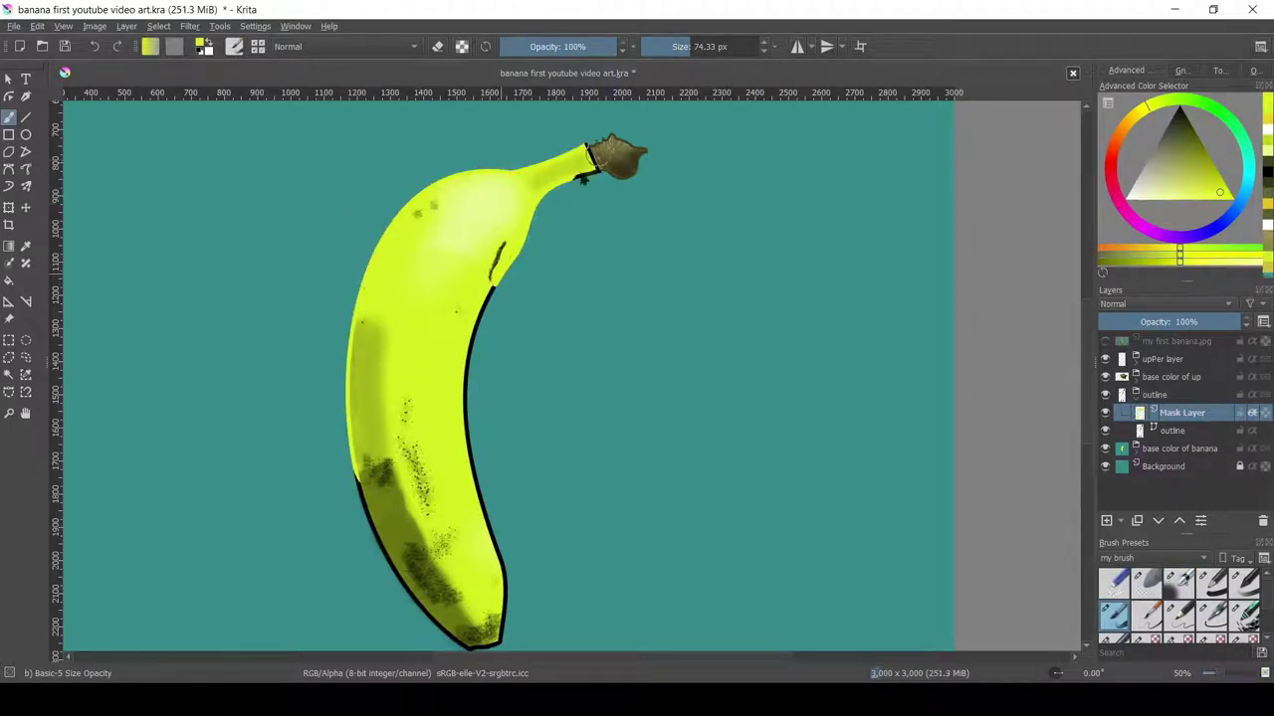
ctrl+click(403, 273)
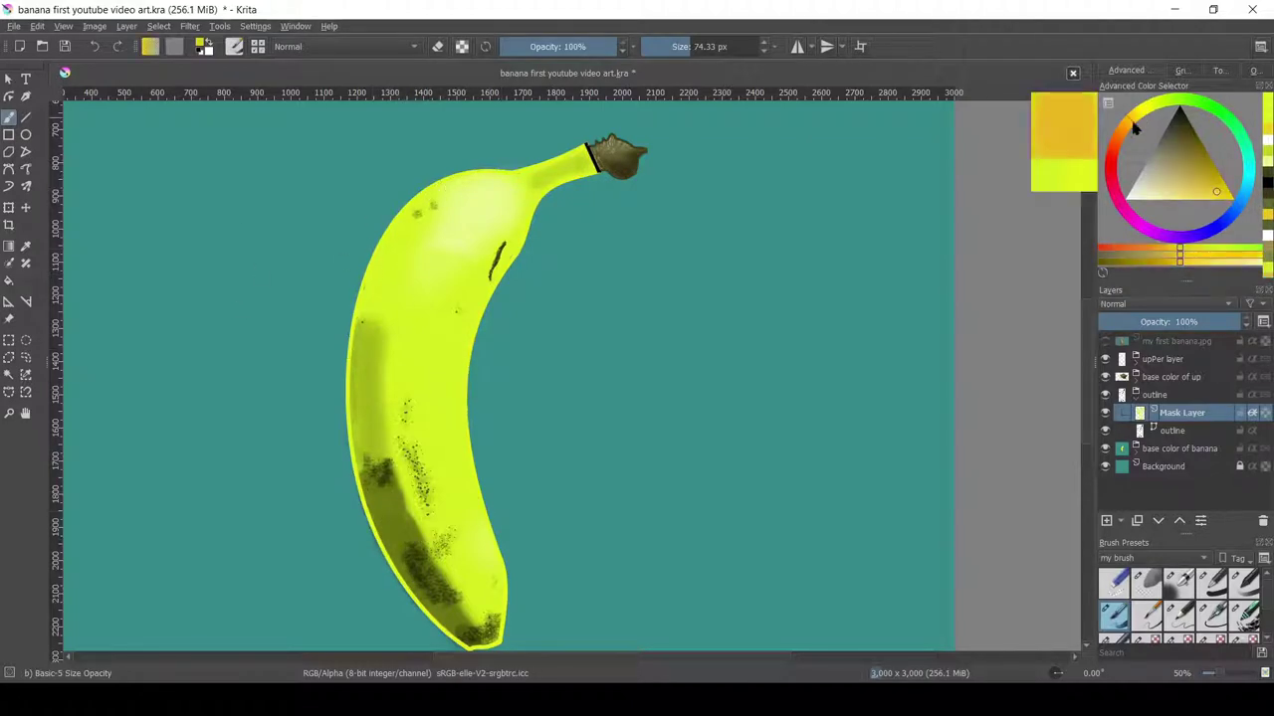
drag(356, 493, 489, 647)
- Shift the paint colour from orange-yellow to a bright yellow
ctrl+click(356, 493)
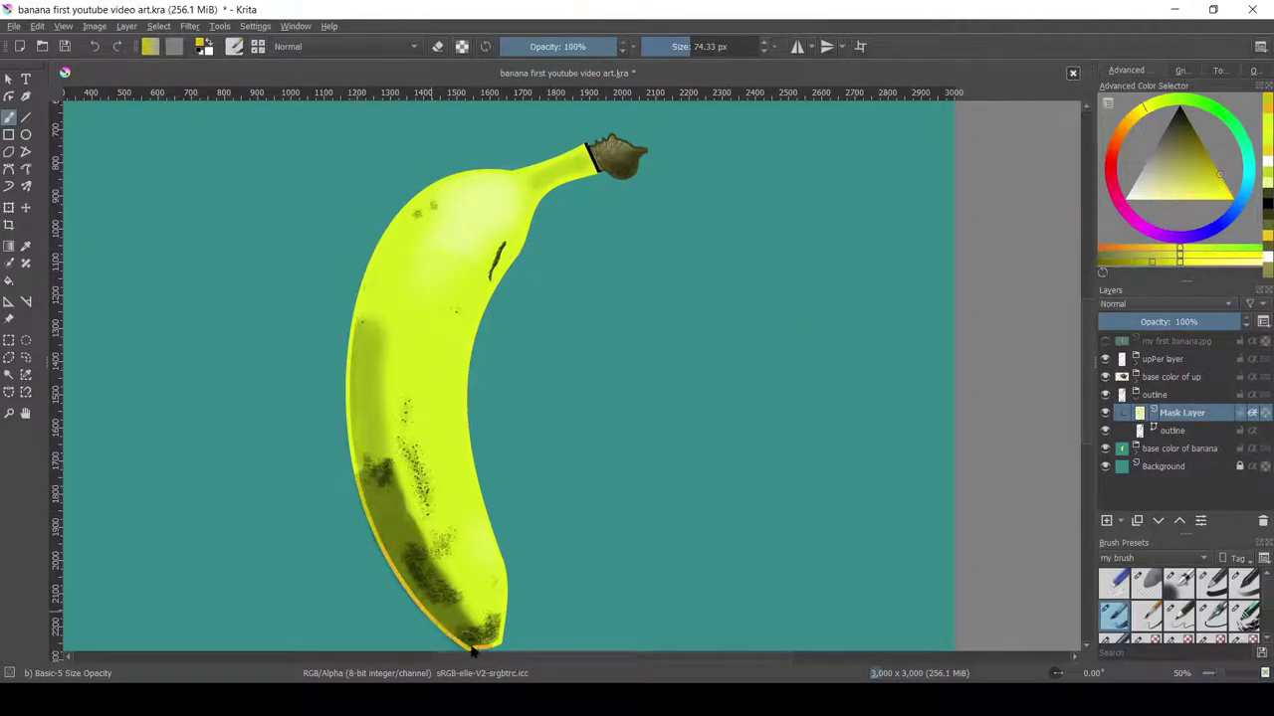
scroll(698, 443, down, 3)
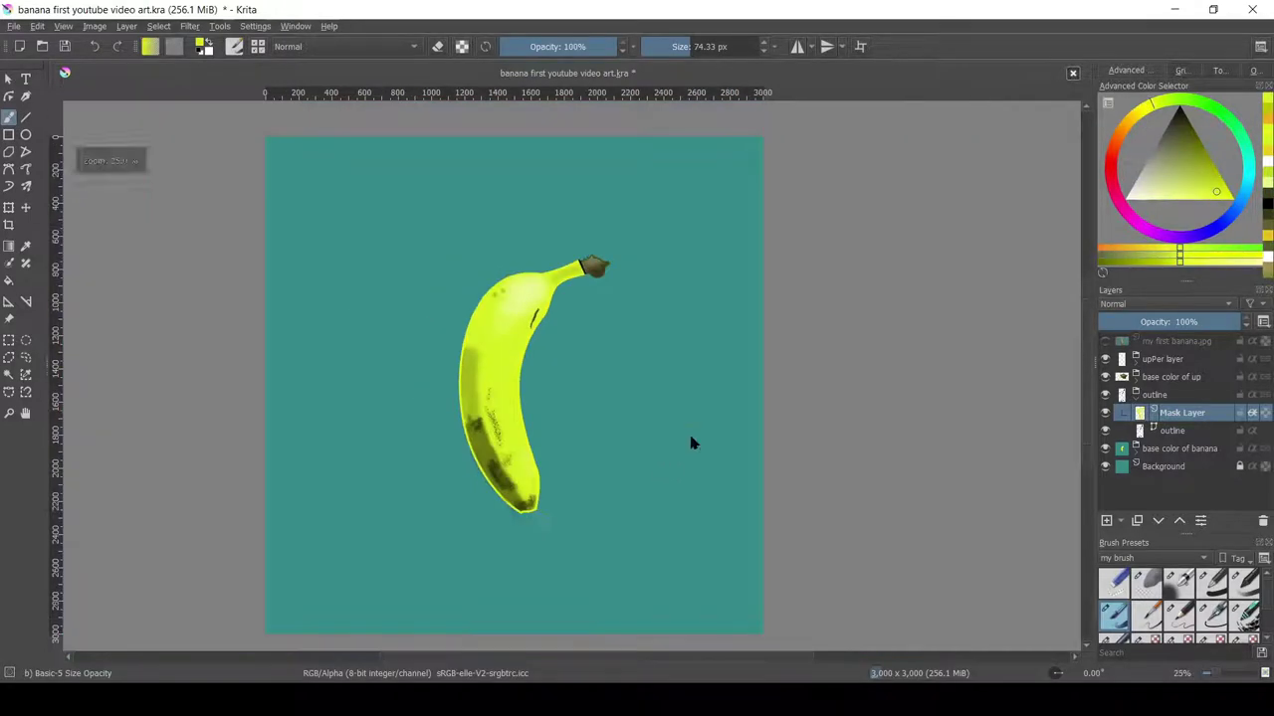
scroll(698, 442, down, 2)
scroll(629, 495, up, 8)
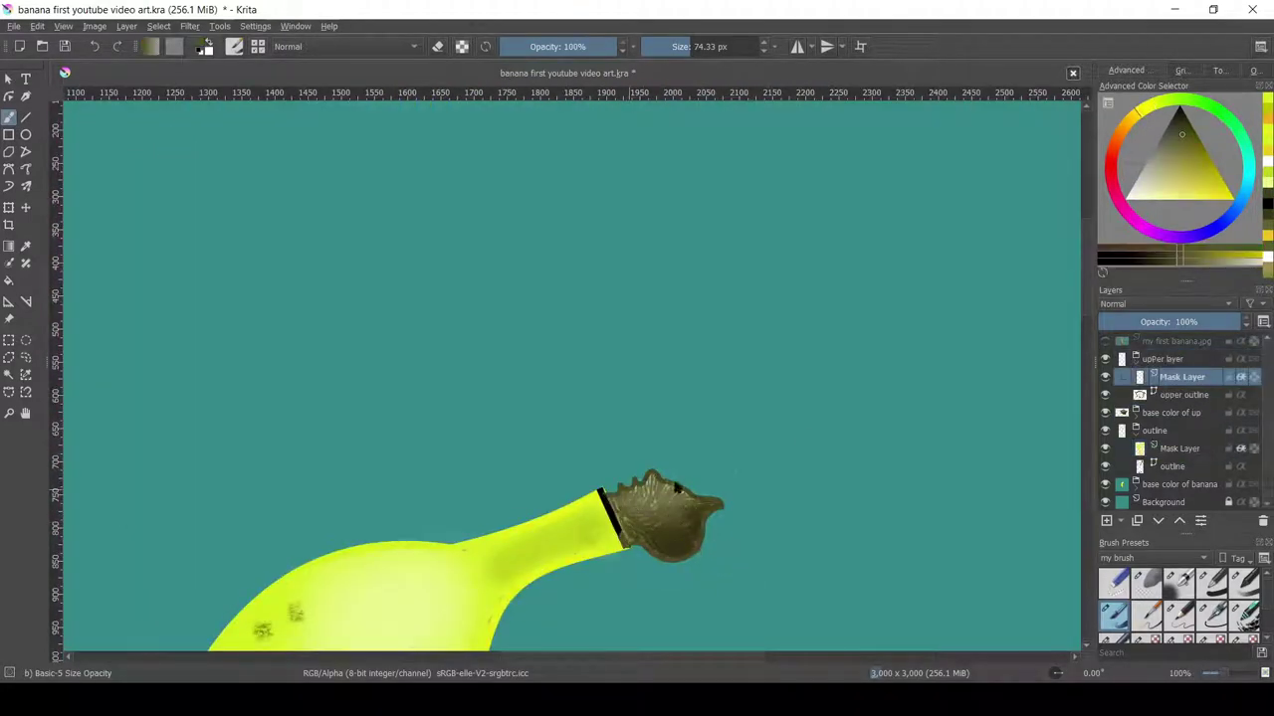
ctrl+click(617, 528)
scroll(623, 546, up, 3)
scroll(623, 547, up, 2)
- Cover the yellow tabs at the stem's top and bottom with the stem's dark brown
ctrl+click(789, 249)
key(e)
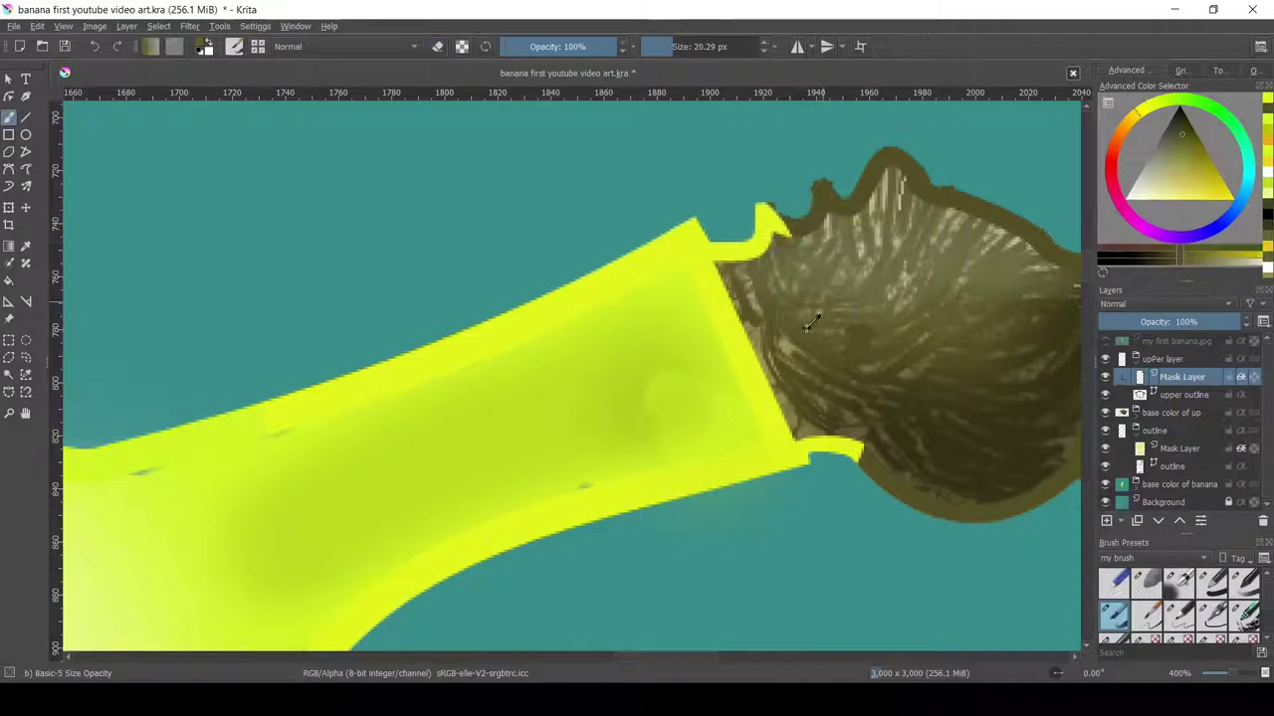
drag(771, 214, 721, 254)
drag(816, 447, 856, 458)
scroll(1038, 528, down, 1)
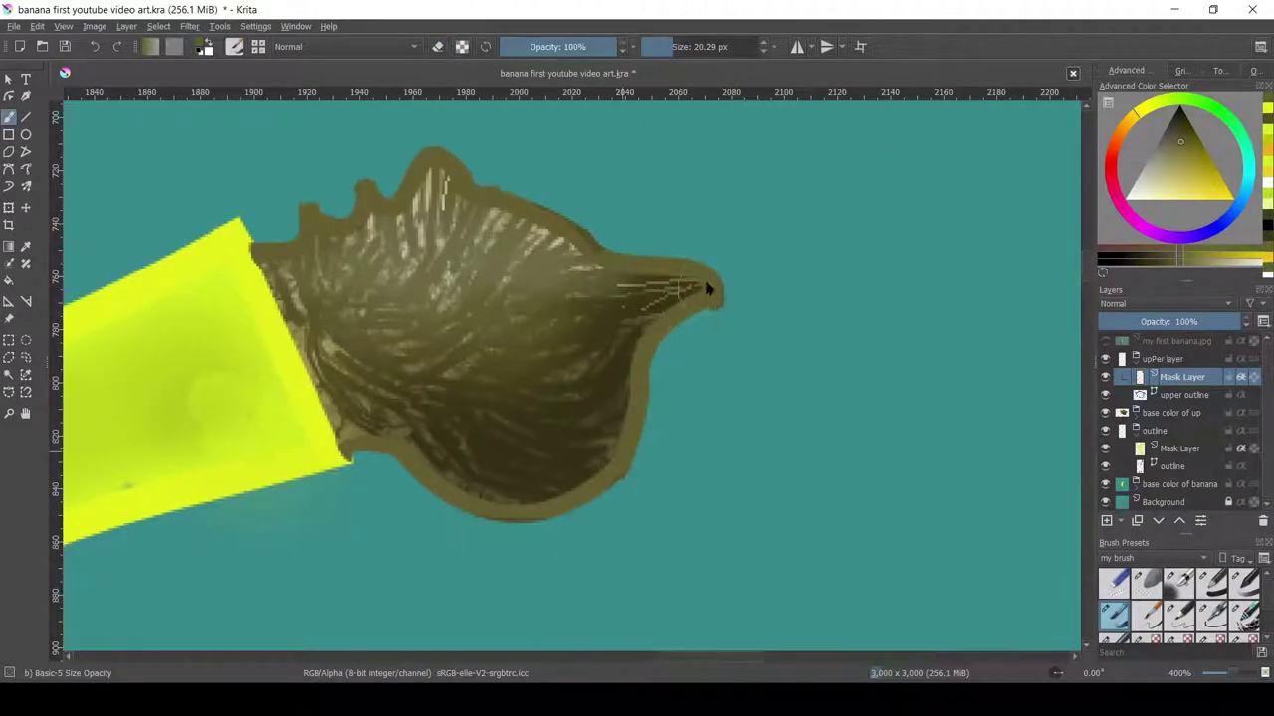
scroll(710, 285, down, 3)
scroll(753, 182, down, 3)
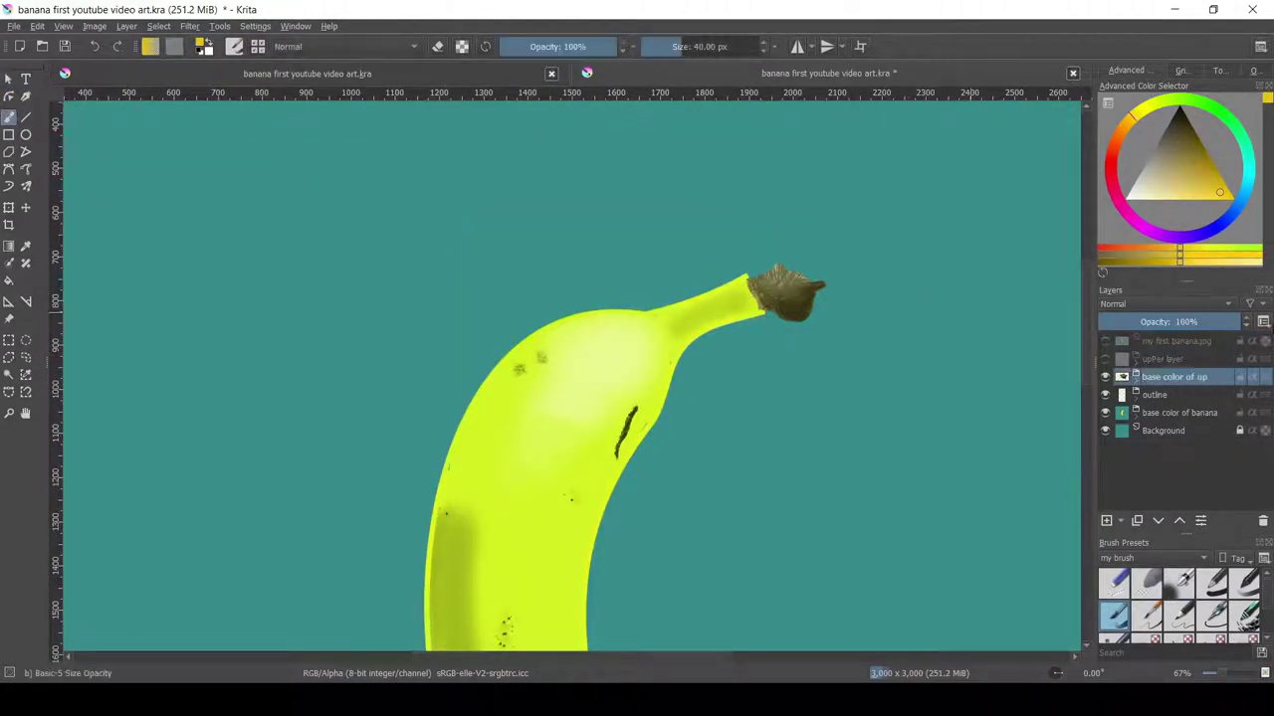
- Hide the brown stem's layer group, check the upper outline, then collapse the groups
click(1182, 450)
scroll(583, 611, up, 5)
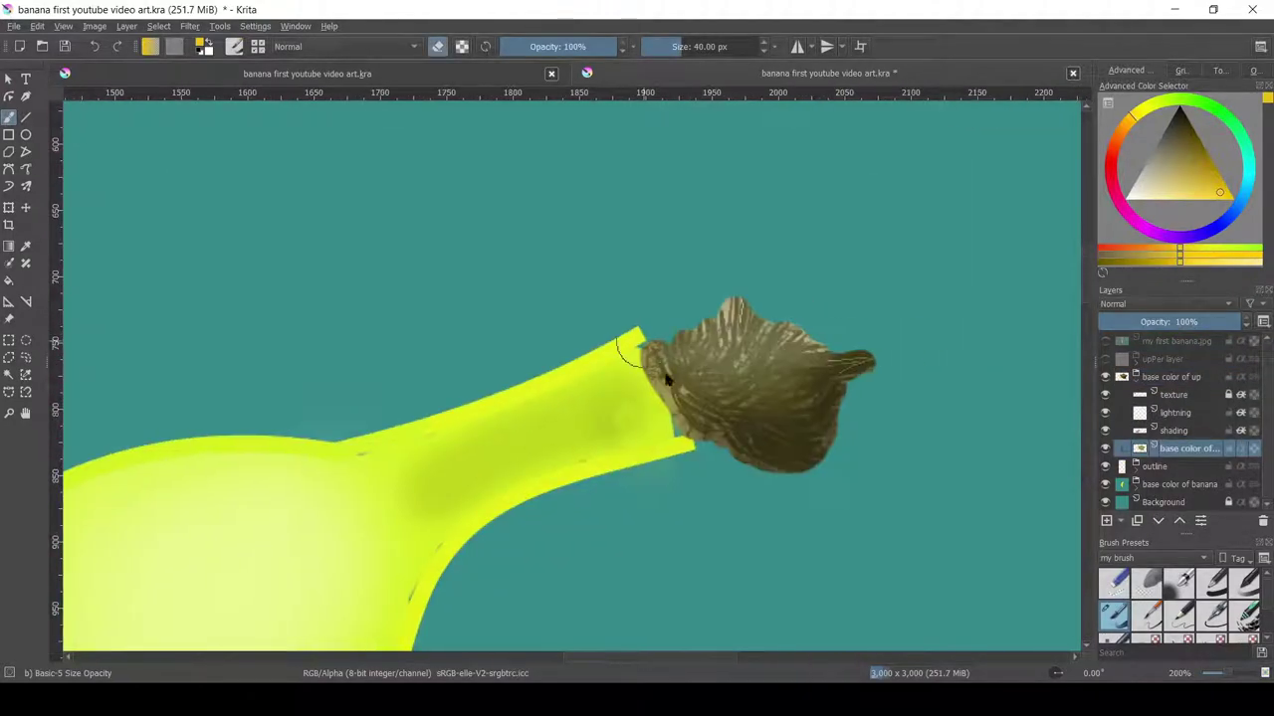
key(e)
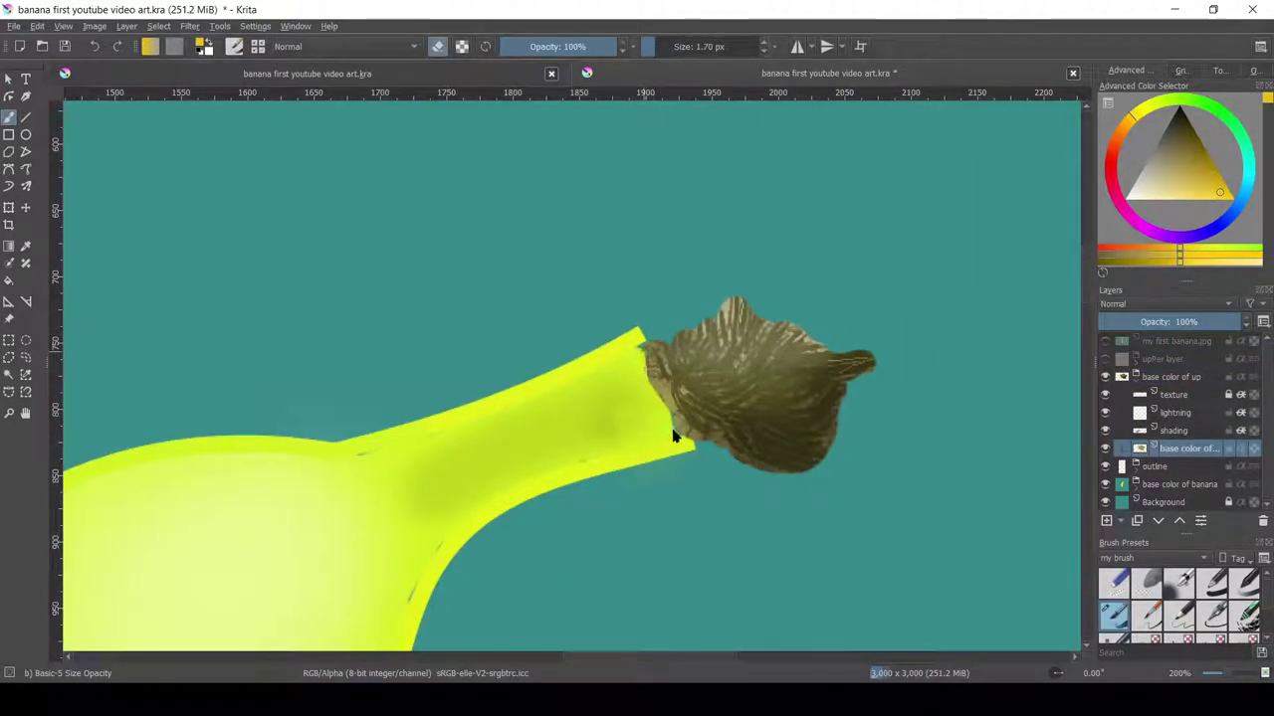
click(1104, 377)
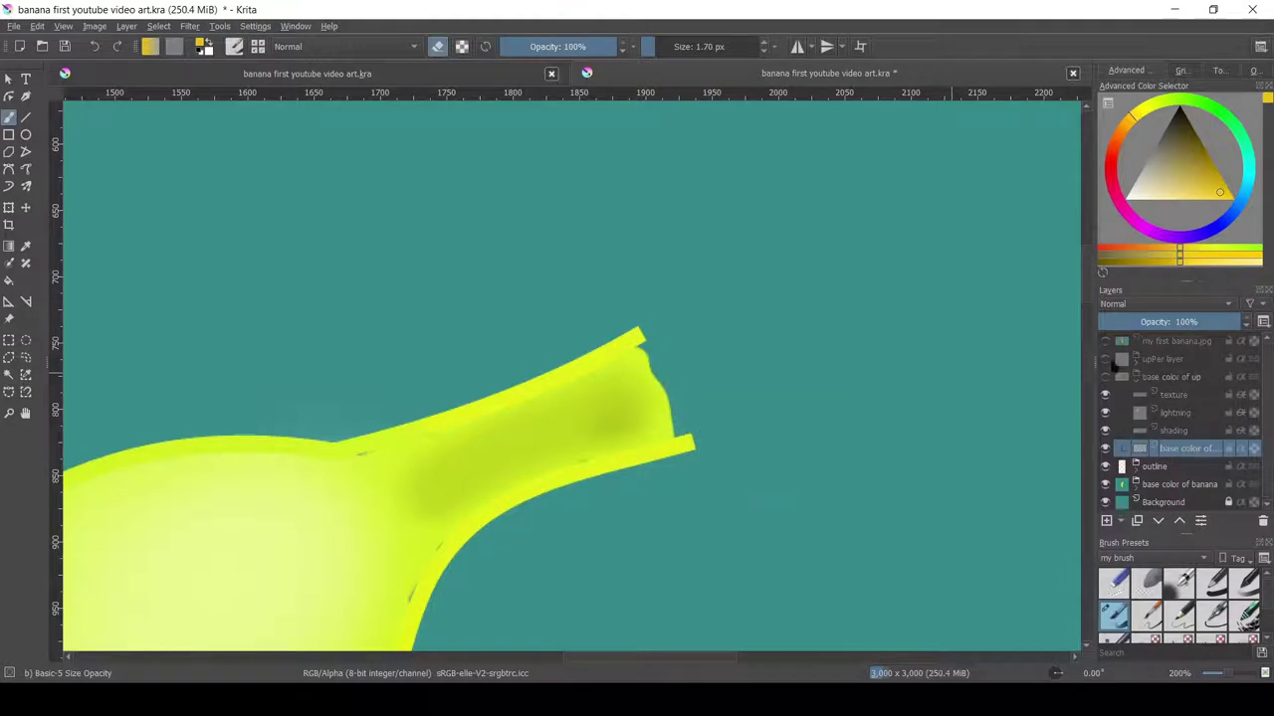
click(1114, 359)
click(1105, 359)
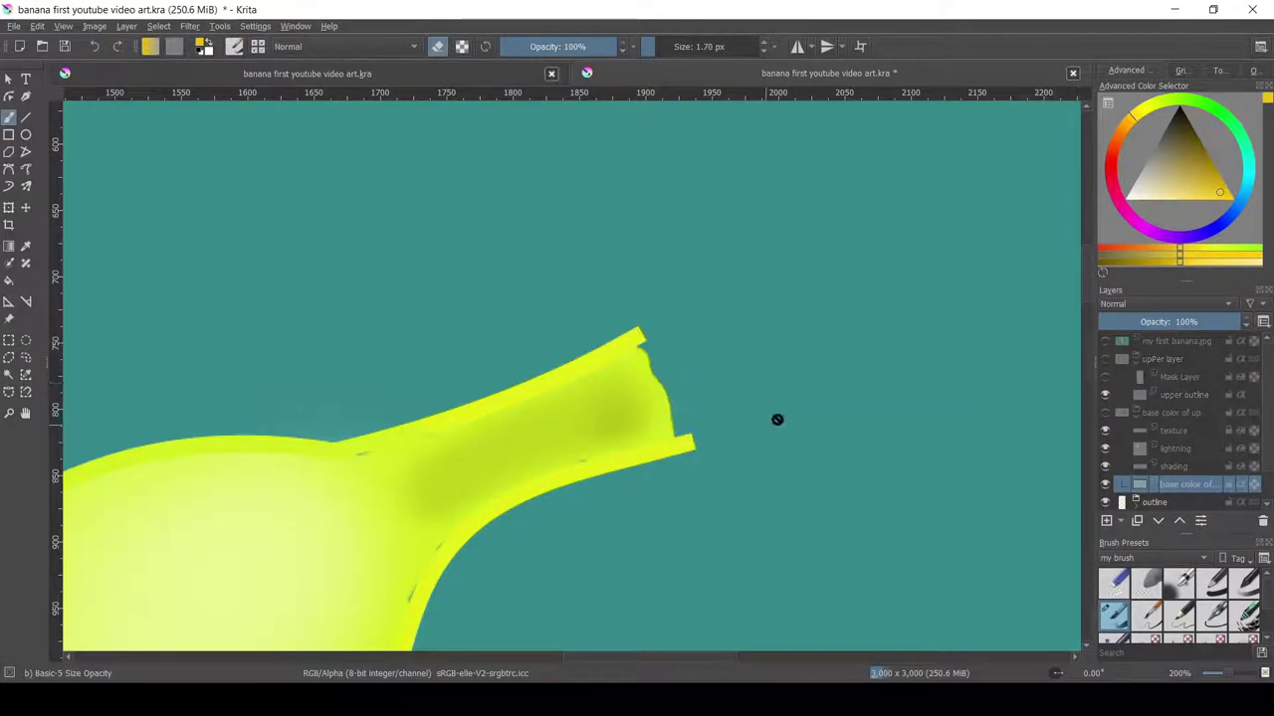
click(1119, 346)
- Zoom out and inspect the outline group's outline layer and path shapes
key(minus)
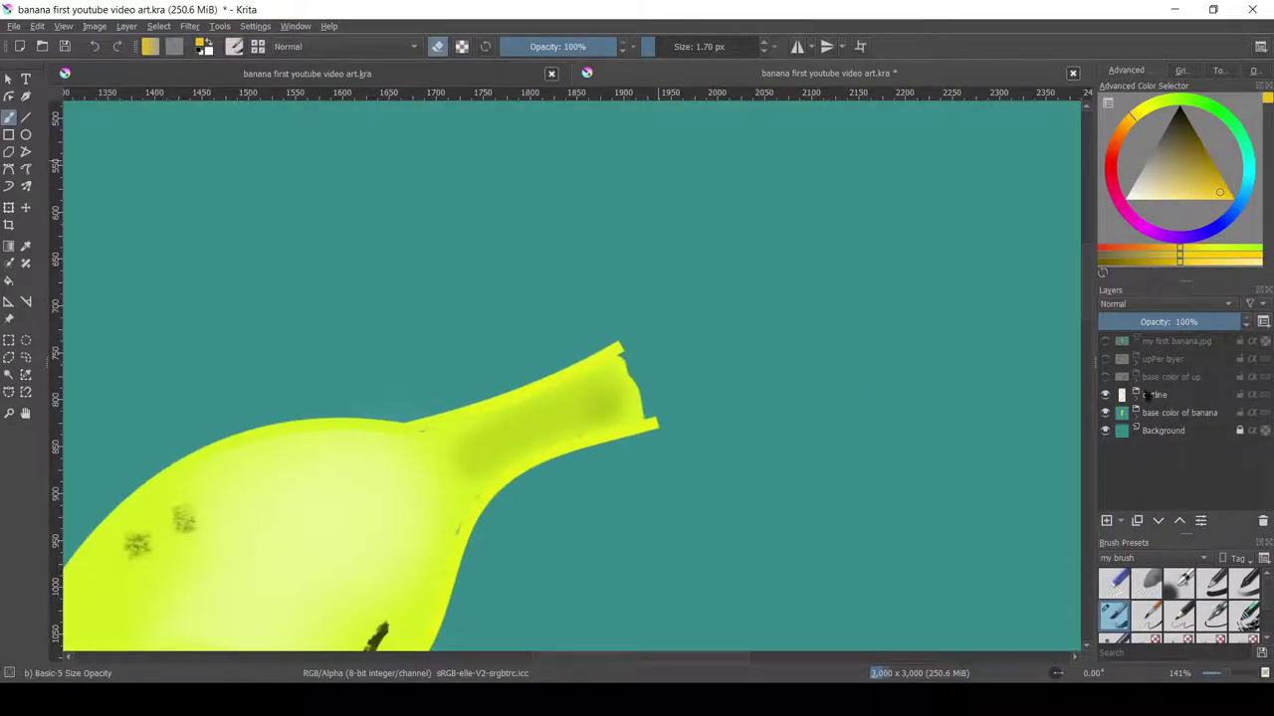
click(1142, 395)
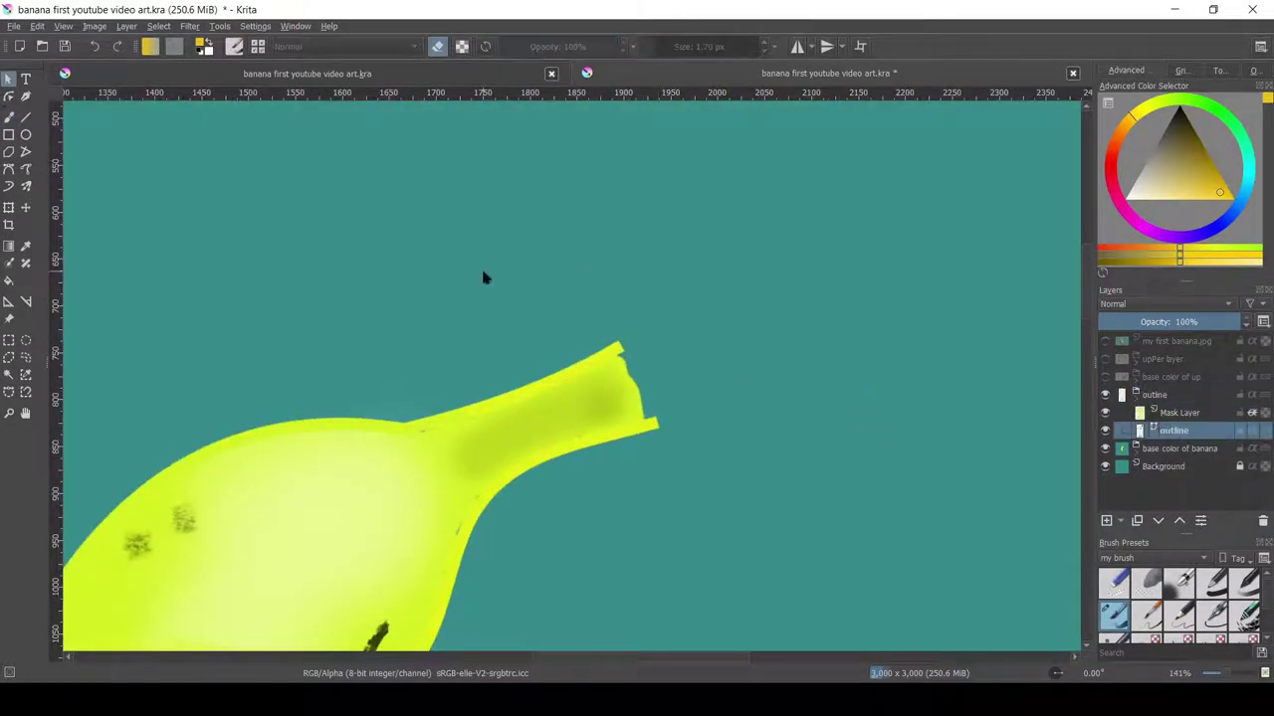
click(9, 94)
key(minus)
key(minus)
key(minus)
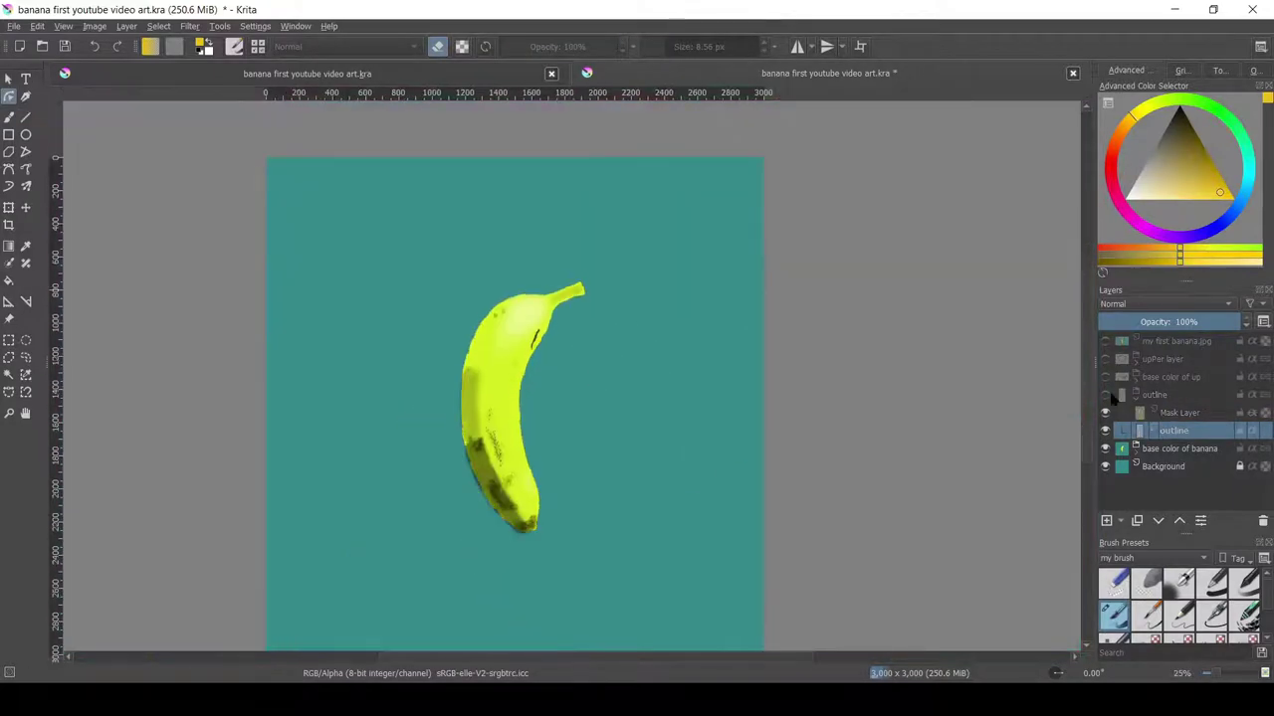
click(1103, 396)
- Tilt the canvas 15 degrees, reset it upright, and toggle the reference banana photo on and off
key(4)
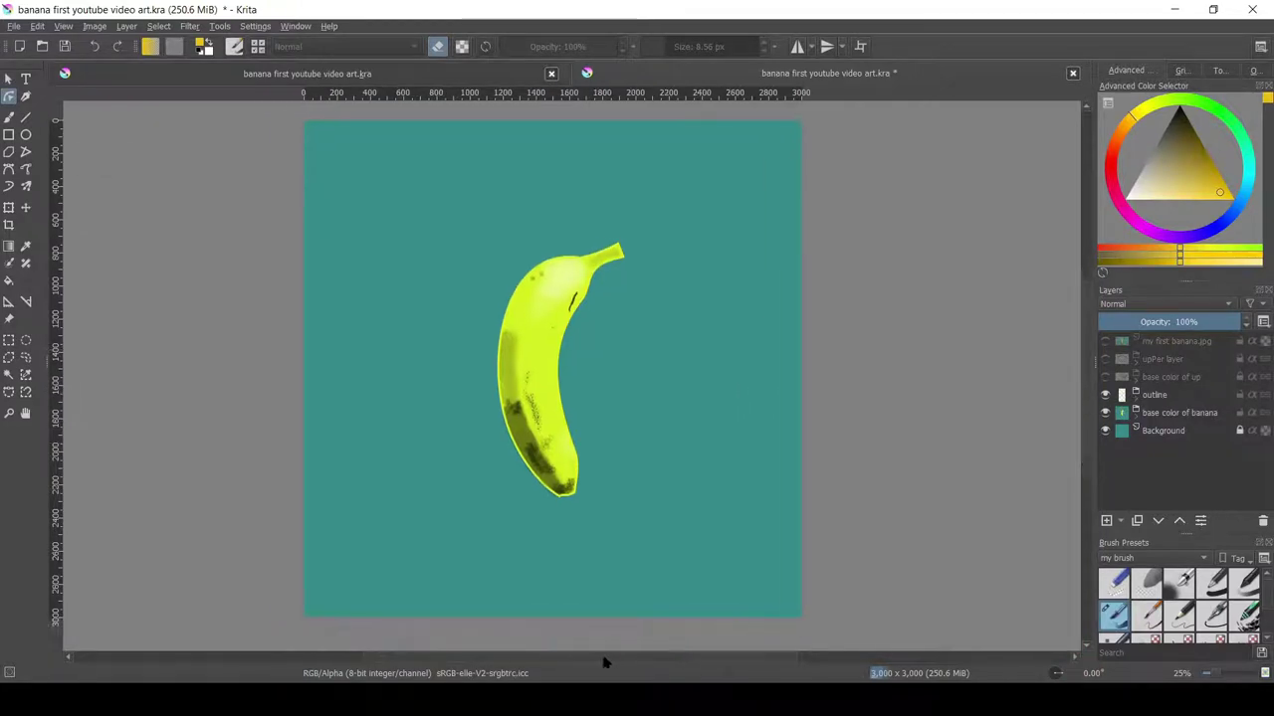
key(minus)
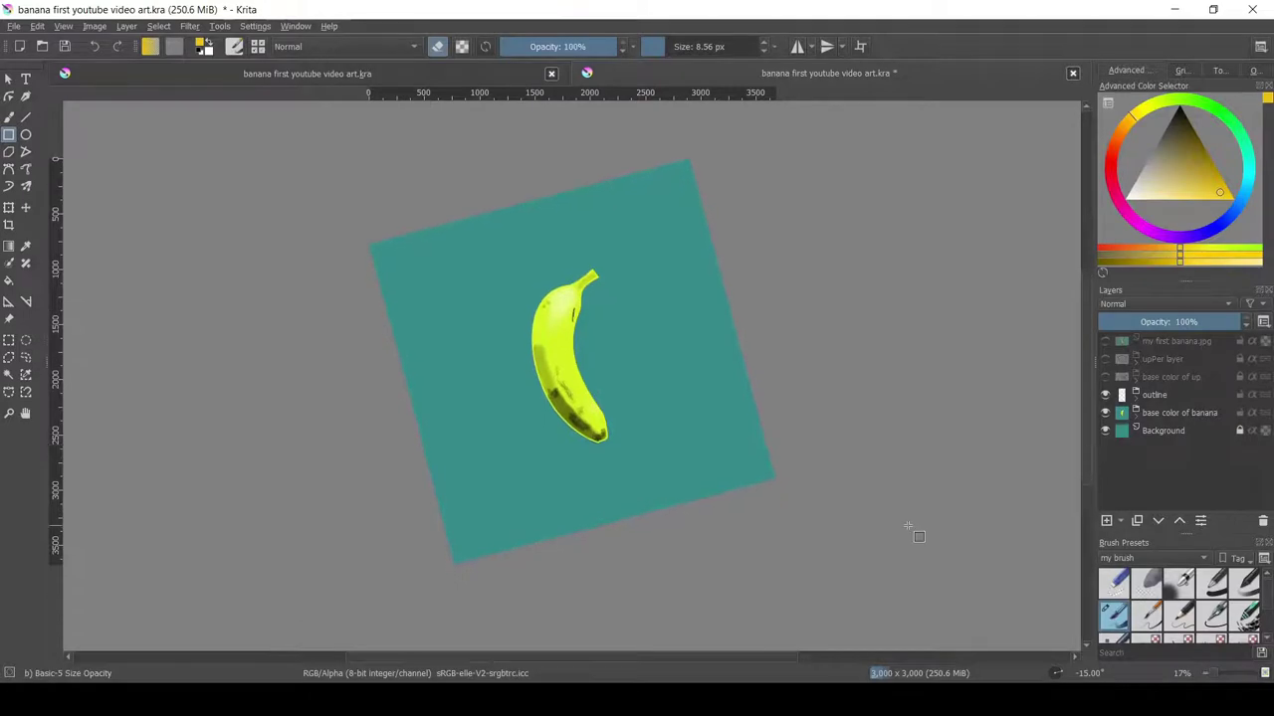
key(5)
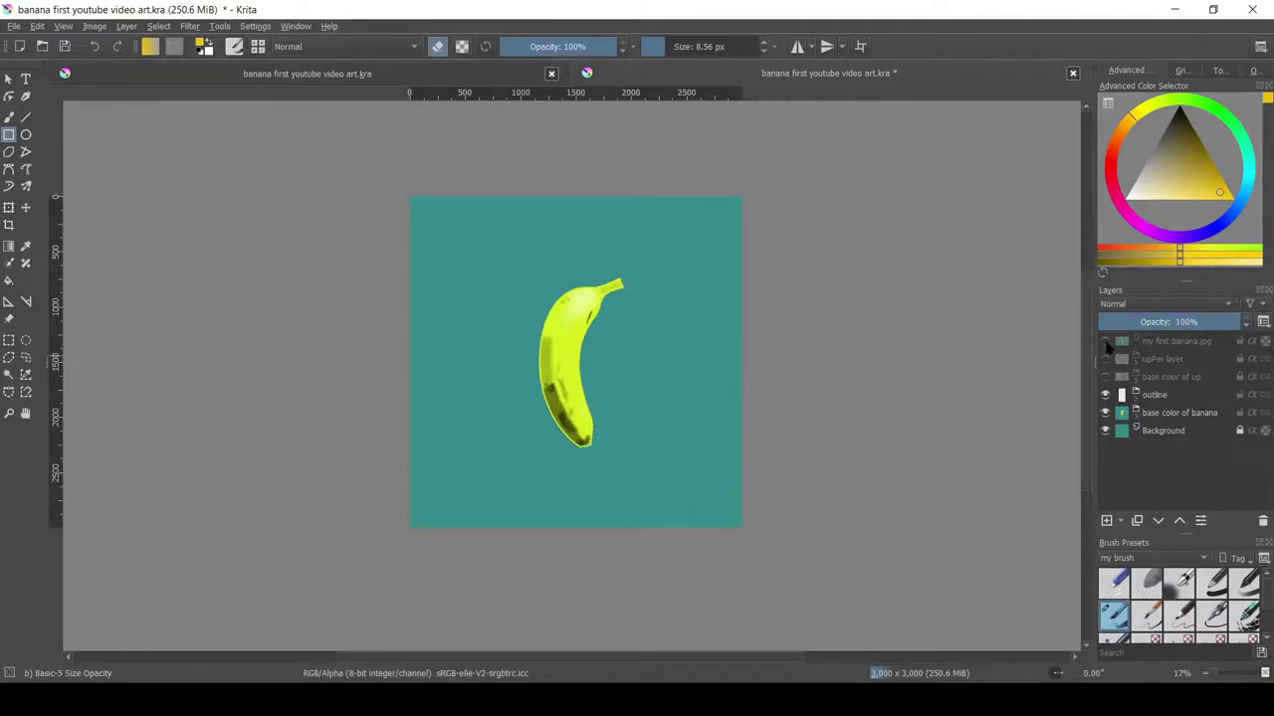
click(1105, 342)
click(1105, 342)
click(1106, 343)
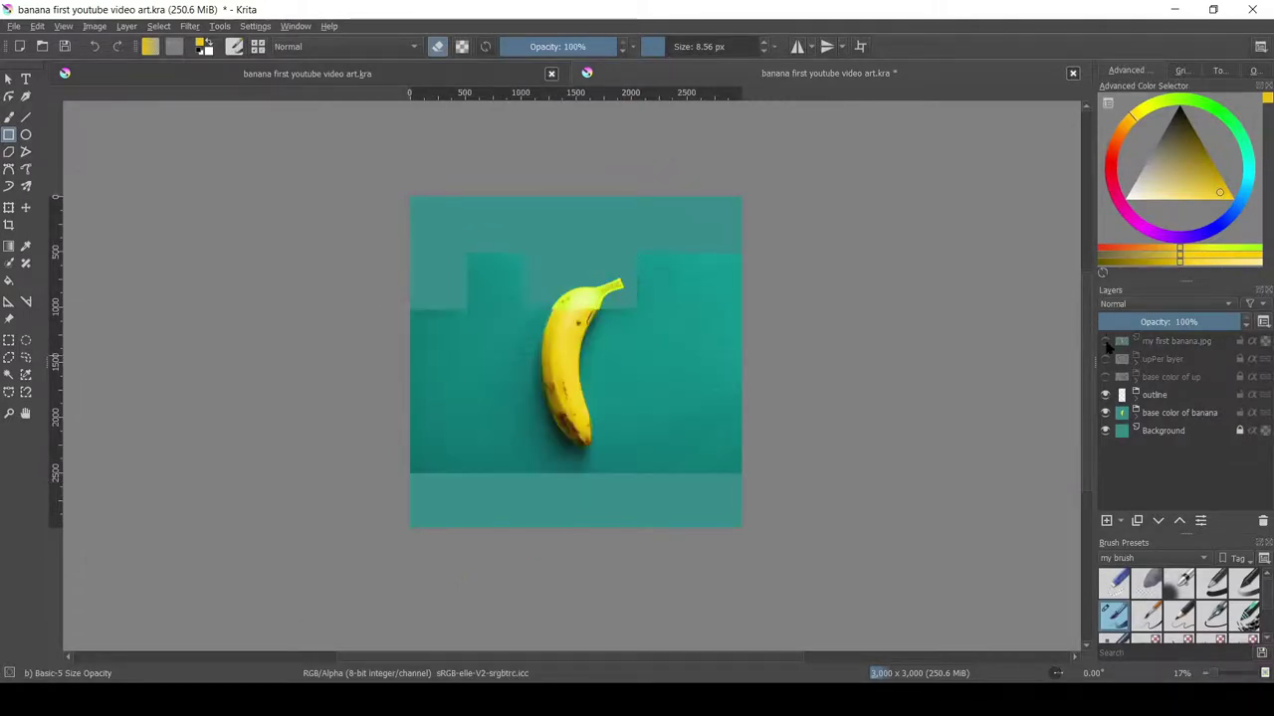
click(1105, 343)
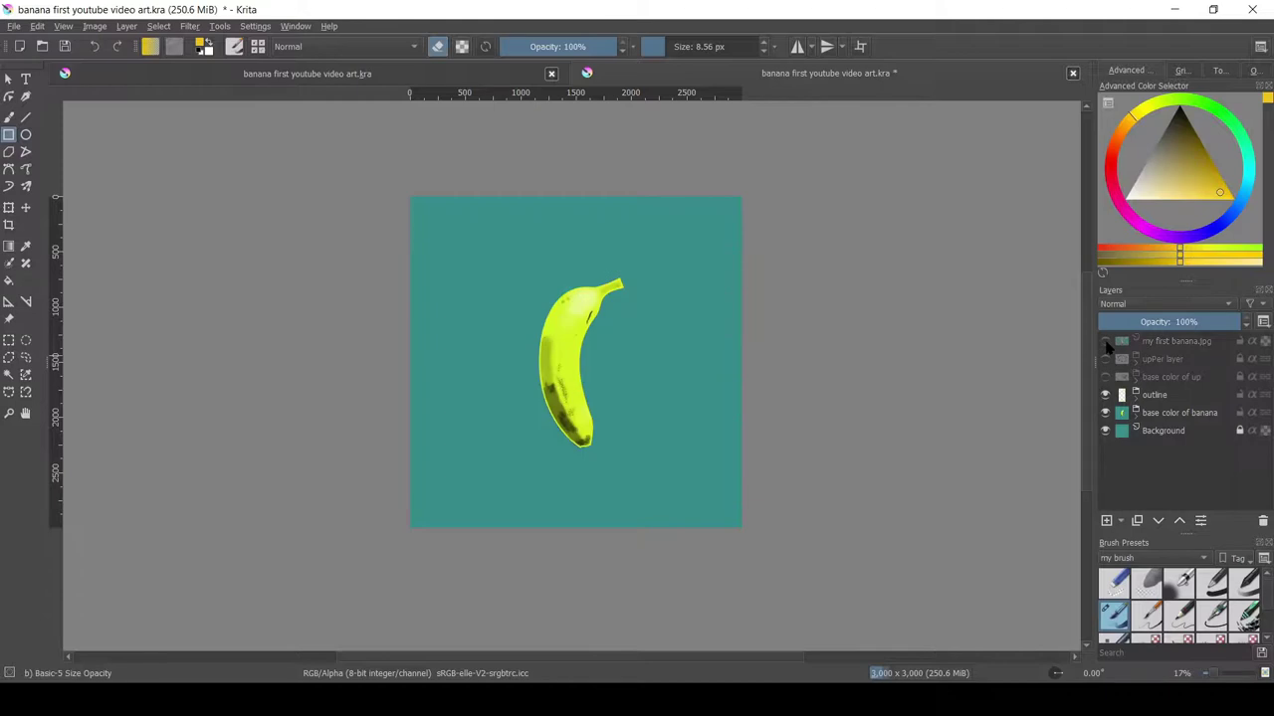